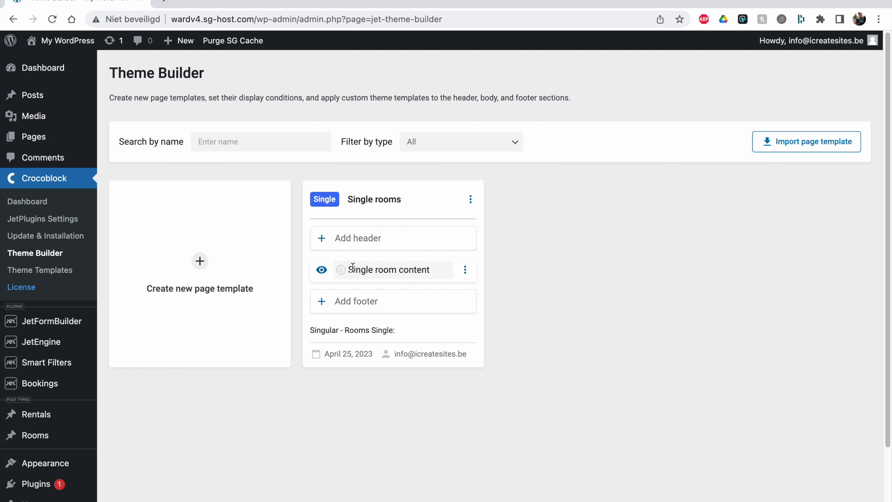
Open the Single room content template of the Single rooms page template for editing and dismiss the autosave notice.
{"action": "left_click_drag", "start_coordinate": [352, 199], "coordinate": [398, 200]}
{"action": "left_click", "coordinate": [555, 278]}
{"action": "left_click", "coordinate": [462, 273]}
{"action": "left_click", "coordinate": [435, 292]}
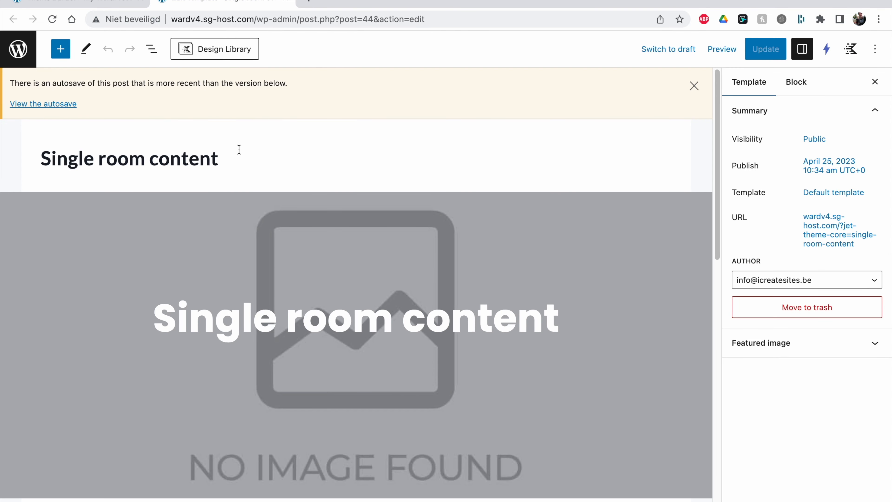
{"action": "left_click", "coordinate": [694, 86]}
{"action": "scroll", "coordinate": [604, 194], "scroll_direction": "down", "scroll_amount": 1}
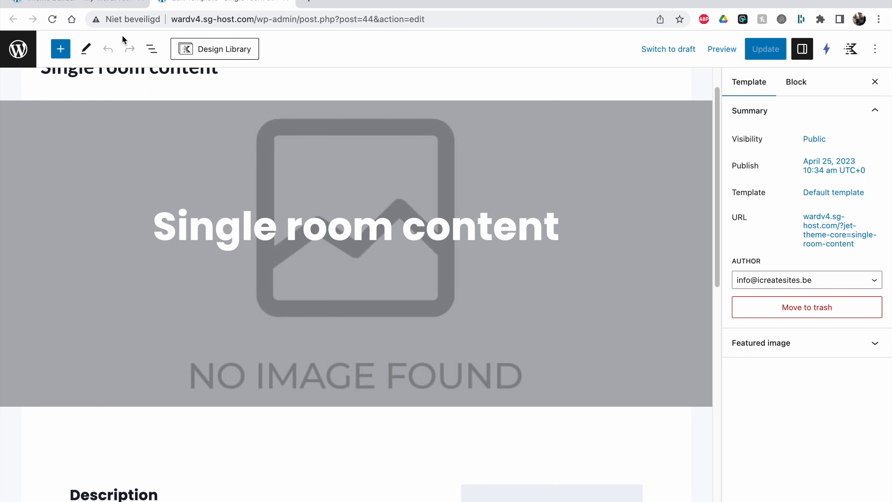
Go to the Rooms post list and open the Kingsize deluxe room's published page in a separate browser tab.
{"action": "left_click", "coordinate": [110, 3]}
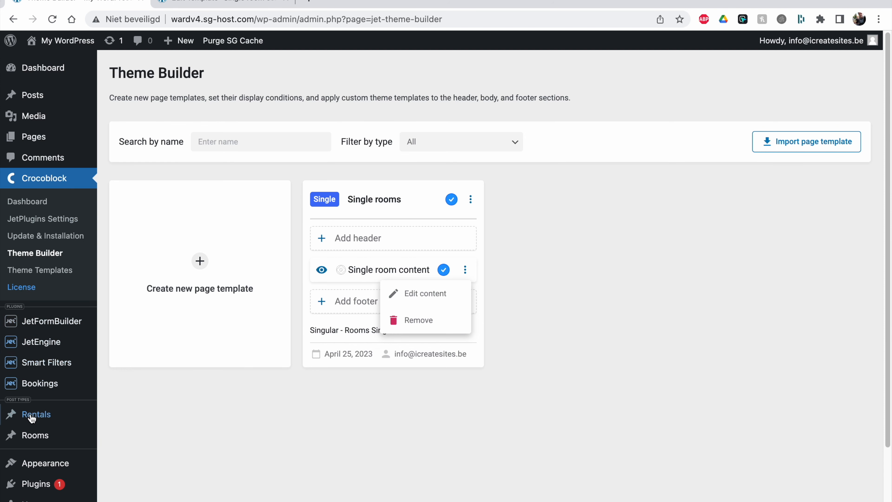
{"action": "left_click", "coordinate": [36, 435]}
{"action": "right_click", "coordinate": [237, 213]}
{"action": "left_click", "coordinate": [281, 221]}
{"action": "left_click", "coordinate": [346, 4]}
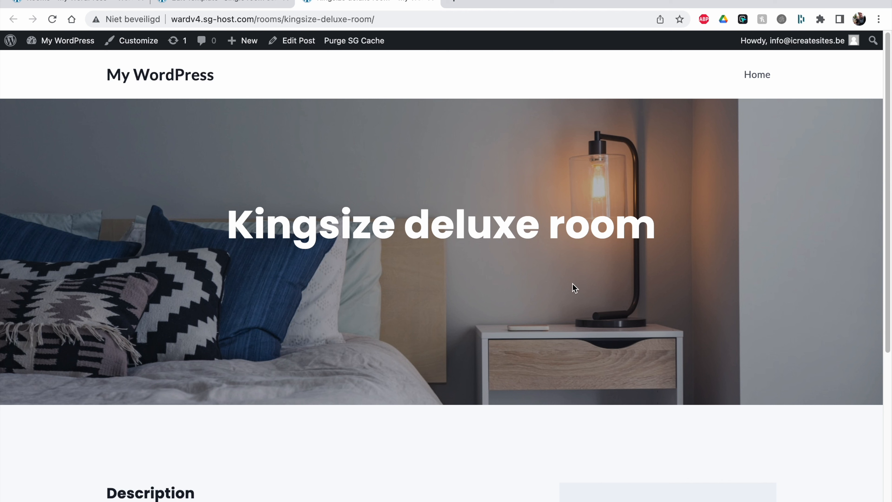
Examine the published room page's title, description and the Bathrooms, Beds and Sqr Ft details.
{"action": "left_click_drag", "start_coordinate": [207, 241], "coordinate": [672, 240]}
{"action": "left_click", "coordinate": [710, 239]}
{"action": "scroll", "coordinate": [456, 239], "scroll_direction": "down", "scroll_amount": 3}
{"action": "scroll", "coordinate": [456, 239], "scroll_direction": "down", "scroll_amount": 5}
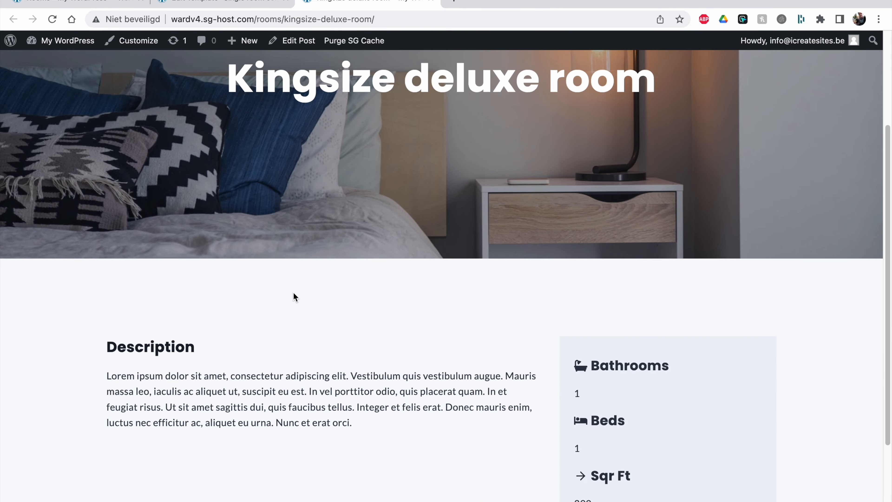
{"action": "left_click_drag", "start_coordinate": [108, 295], "coordinate": [378, 343]}
{"action": "left_click", "coordinate": [377, 341]}
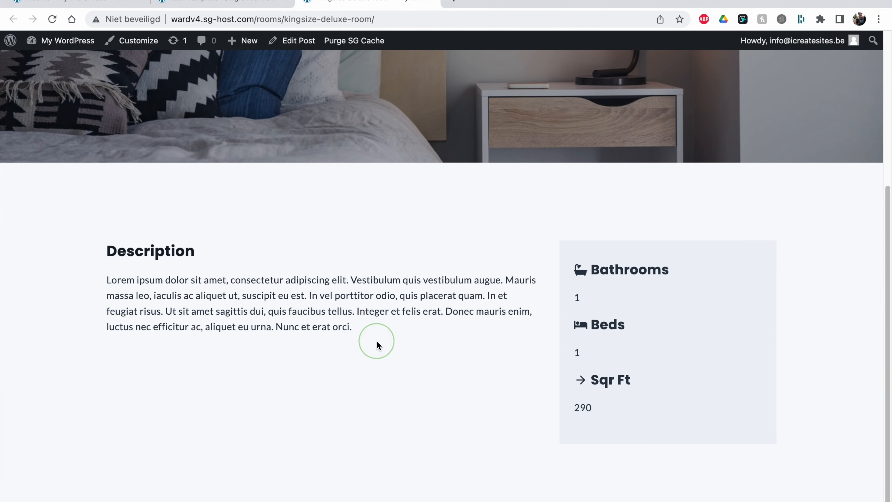
{"action": "left_click_drag", "start_coordinate": [590, 270], "coordinate": [677, 279]}
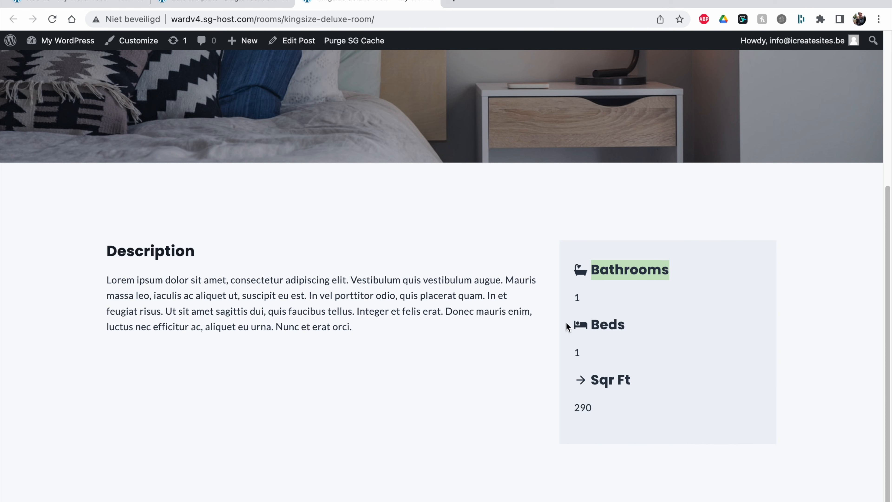
{"action": "left_click_drag", "start_coordinate": [565, 325], "coordinate": [645, 323]}
{"action": "left_click_drag", "start_coordinate": [588, 382], "coordinate": [672, 385]}
{"action": "left_click", "coordinate": [672, 387]}
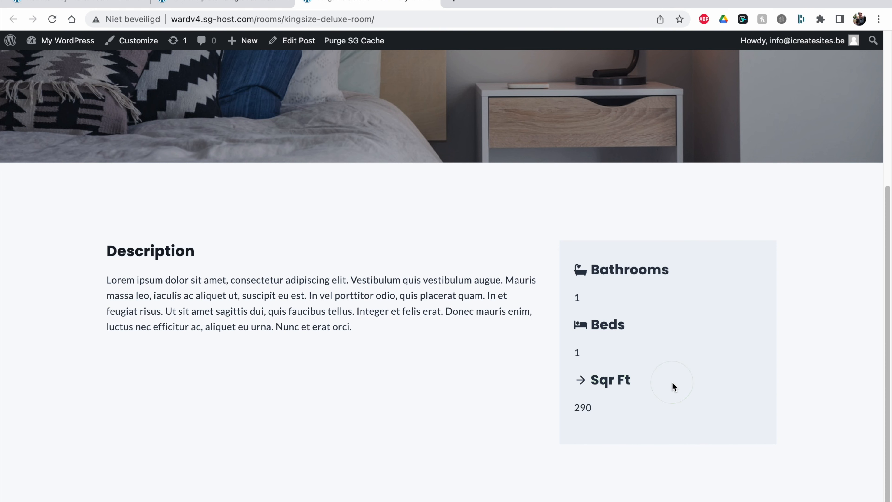
{"action": "scroll", "coordinate": [656, 373], "scroll_direction": "down", "scroll_amount": 1}
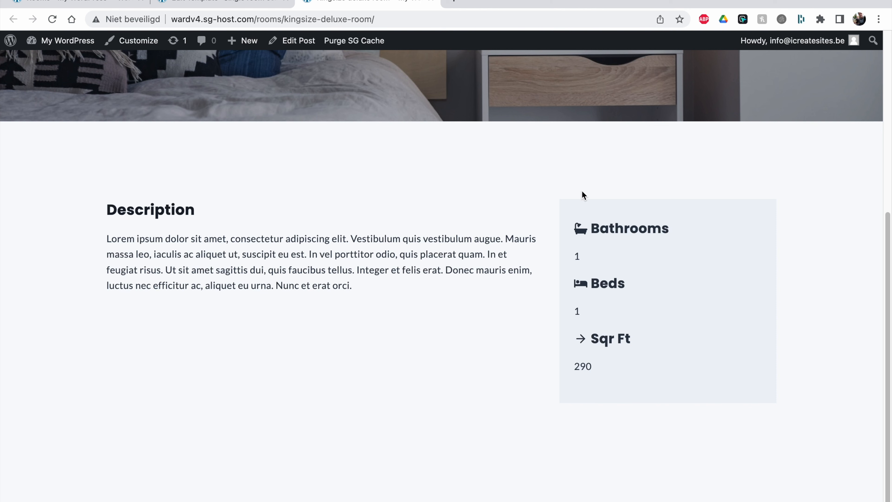
{"action": "scroll", "coordinate": [541, 211], "scroll_direction": "down", "scroll_amount": 1}
{"action": "scroll", "coordinate": [541, 207], "scroll_direction": "down", "scroll_amount": 1}
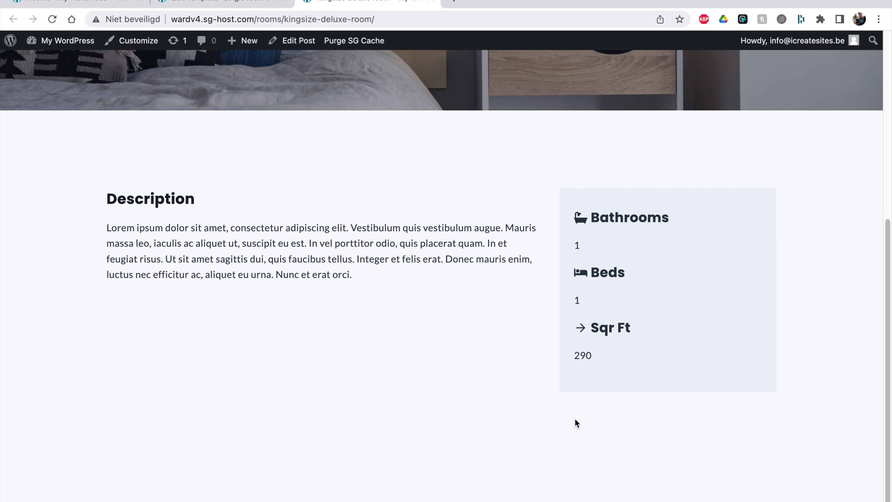
{"action": "scroll", "coordinate": [442, 362], "scroll_direction": "up", "scroll_amount": 5}
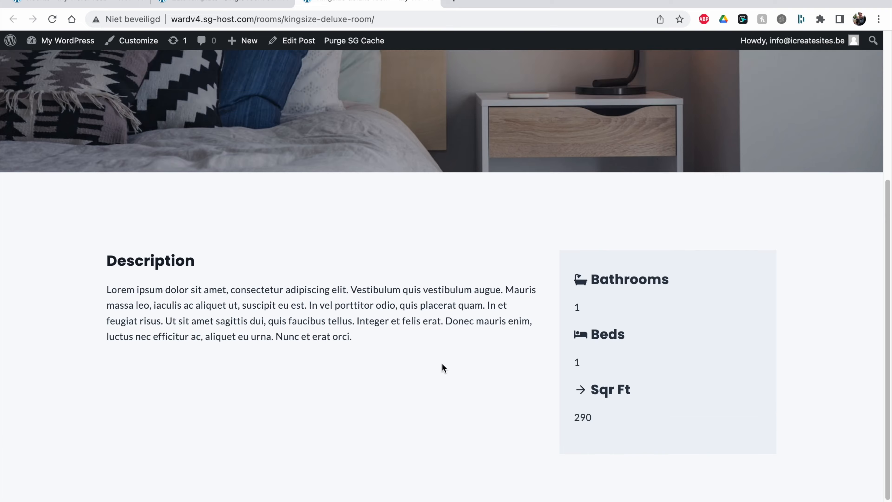
{"action": "scroll", "coordinate": [443, 363], "scroll_direction": "down", "scroll_amount": 5}
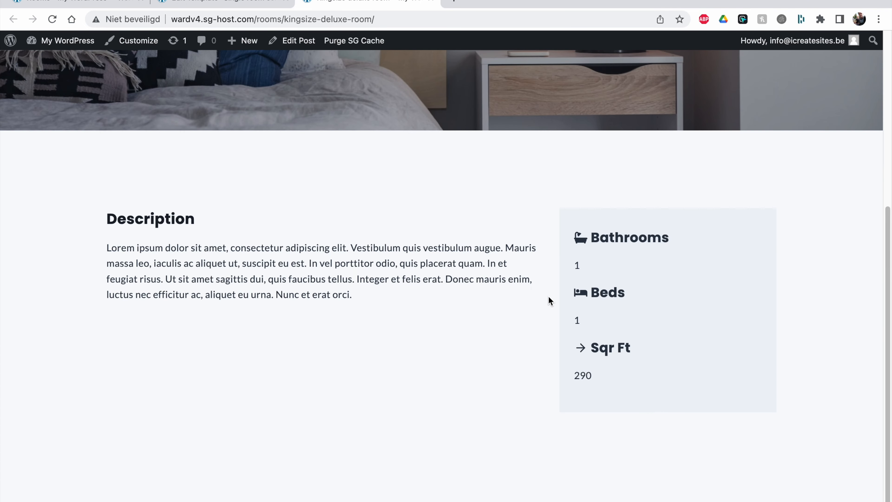
{"action": "scroll", "coordinate": [540, 233], "scroll_direction": "down", "scroll_amount": 2}
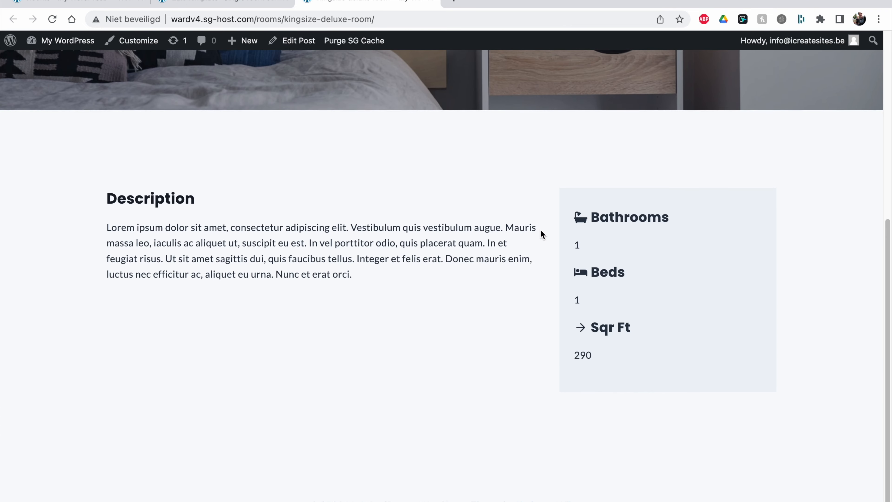
Check the room template's content, then open the Kingsize deluxe room post for editing and find its custom field Settings.
{"action": "key", "text": "ctrl+shift+Tab"}
{"action": "scroll", "coordinate": [328, 268], "scroll_direction": "down", "scroll_amount": 10}
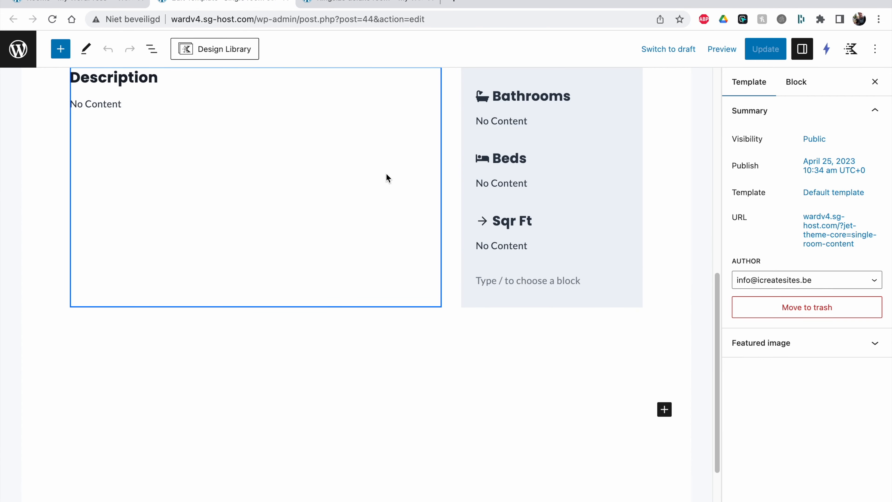
{"action": "left_click", "coordinate": [86, 2]}
{"action": "scroll", "coordinate": [84, 299], "scroll_direction": "down", "scroll_amount": 2}
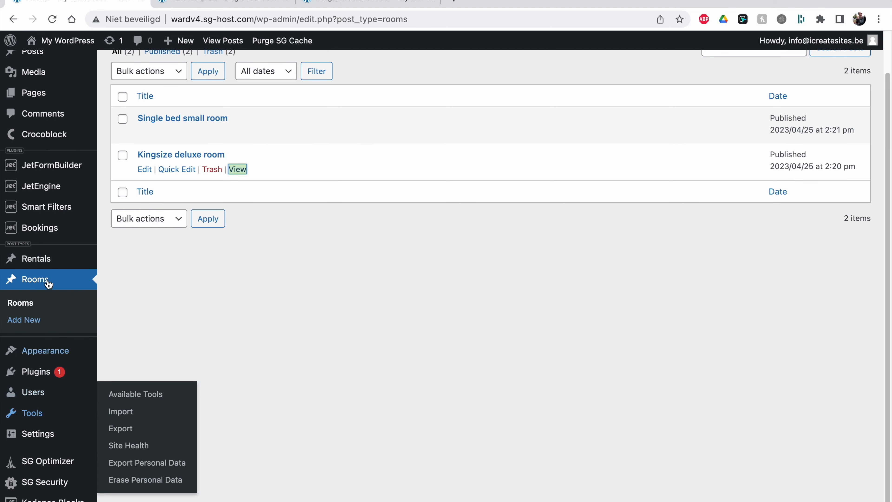
{"action": "left_click", "coordinate": [182, 156]}
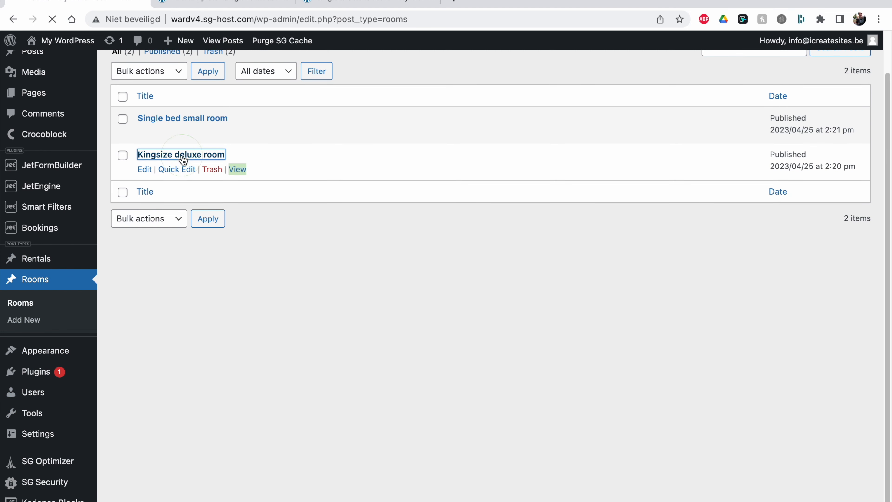
{"action": "scroll", "coordinate": [391, 276], "scroll_direction": "down", "scroll_amount": 15}
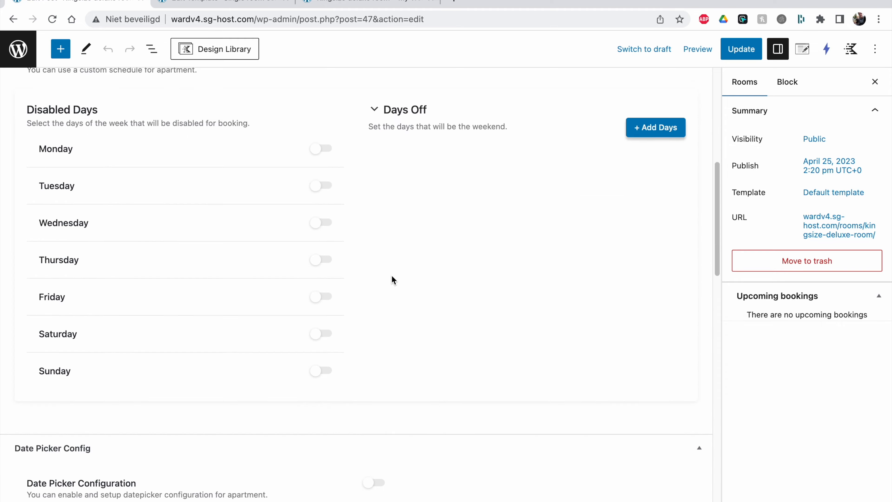
{"action": "scroll", "coordinate": [392, 276], "scroll_direction": "down", "scroll_amount": 3}
{"action": "scroll", "coordinate": [126, 305], "scroll_direction": "down", "scroll_amount": 3}
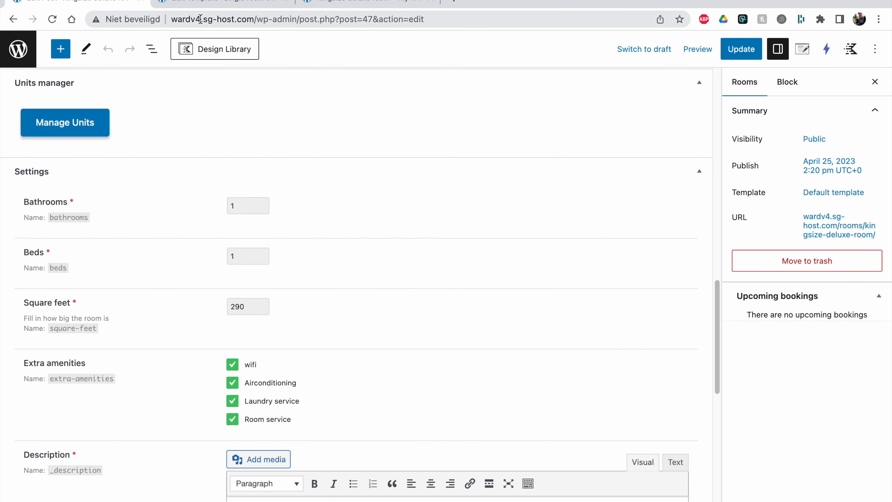
Compare the room's custom fields, including Extra amenities, Description, Image and Gallery, with its published page and return to the template.
{"action": "left_click", "coordinate": [307, 9]}
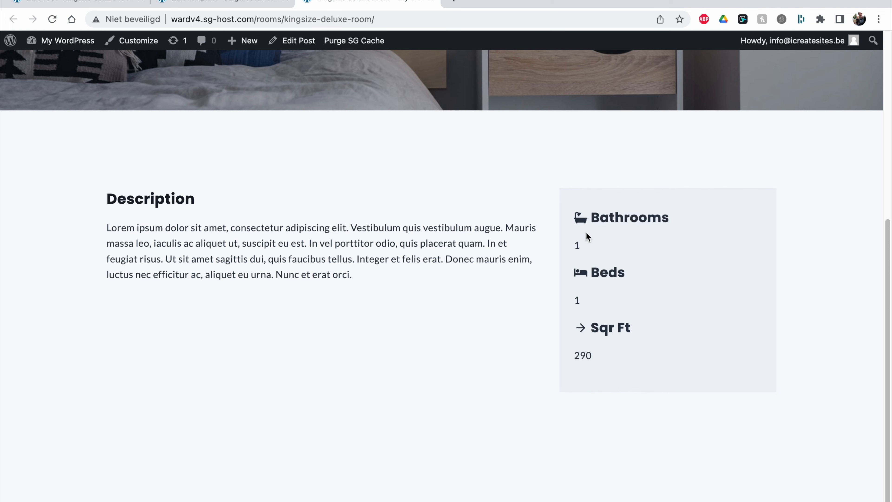
{"action": "left_click", "coordinate": [84, 8]}
{"action": "scroll", "coordinate": [274, 395], "scroll_direction": "down", "scroll_amount": 2}
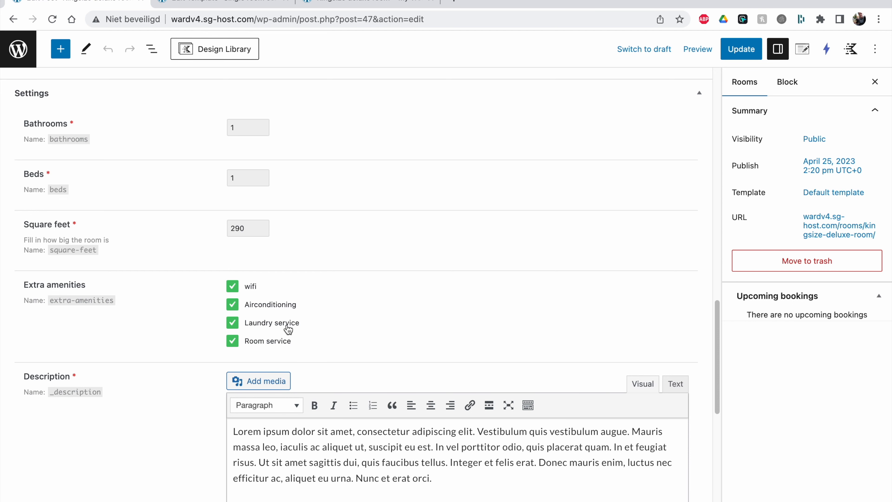
{"action": "scroll", "coordinate": [286, 330], "scroll_direction": "down", "scroll_amount": 3}
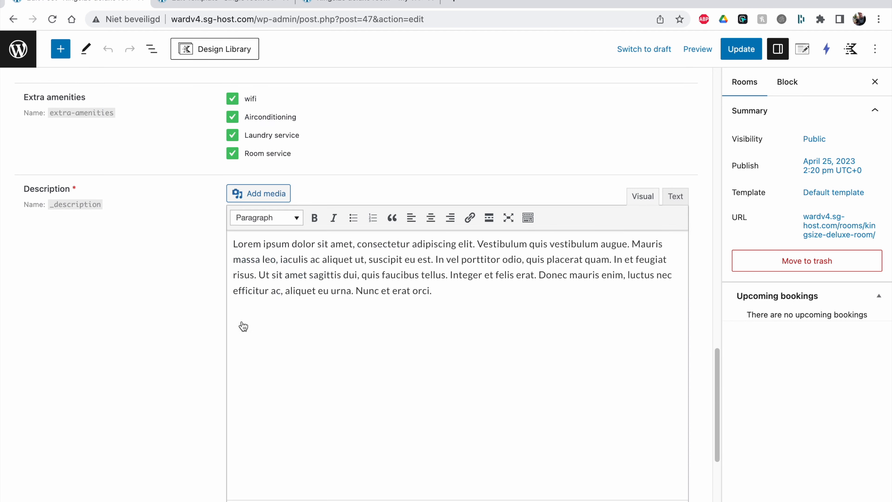
{"action": "scroll", "coordinate": [244, 326], "scroll_direction": "down", "scroll_amount": 10}
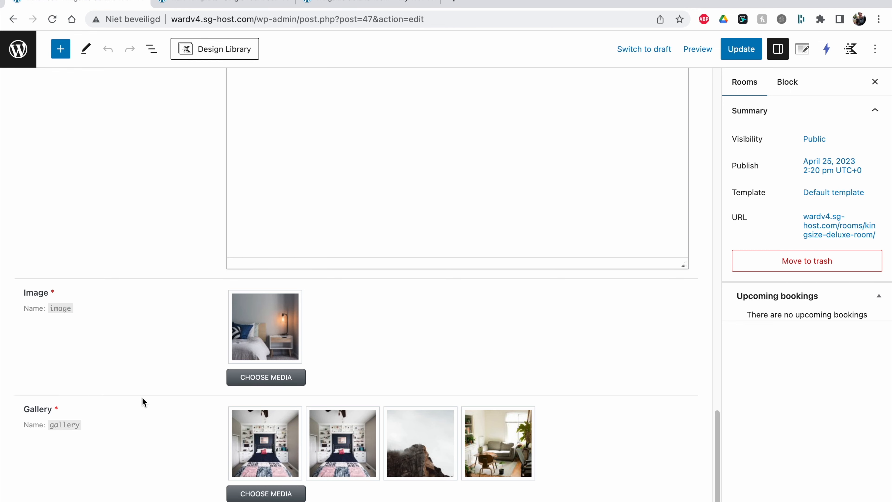
{"action": "scroll", "coordinate": [142, 400], "scroll_direction": "up", "scroll_amount": 10}
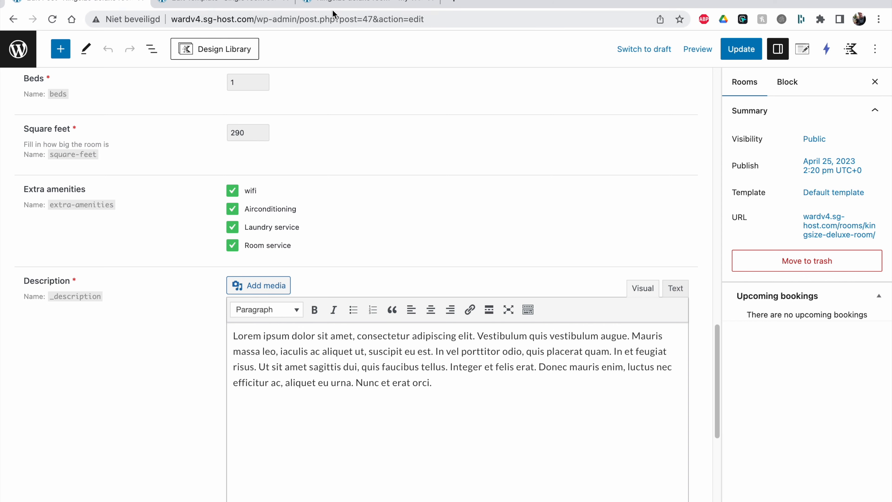
{"action": "left_click", "coordinate": [333, 3]}
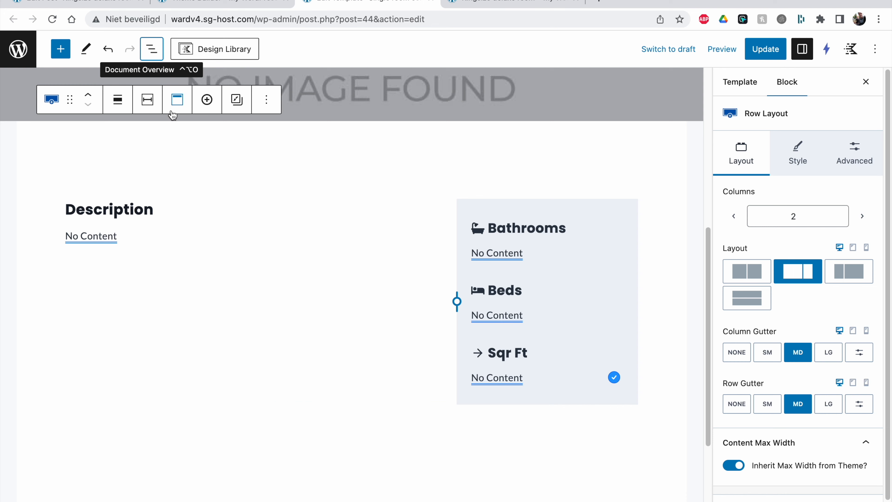
{"action": "left_click", "coordinate": [81, 2]}
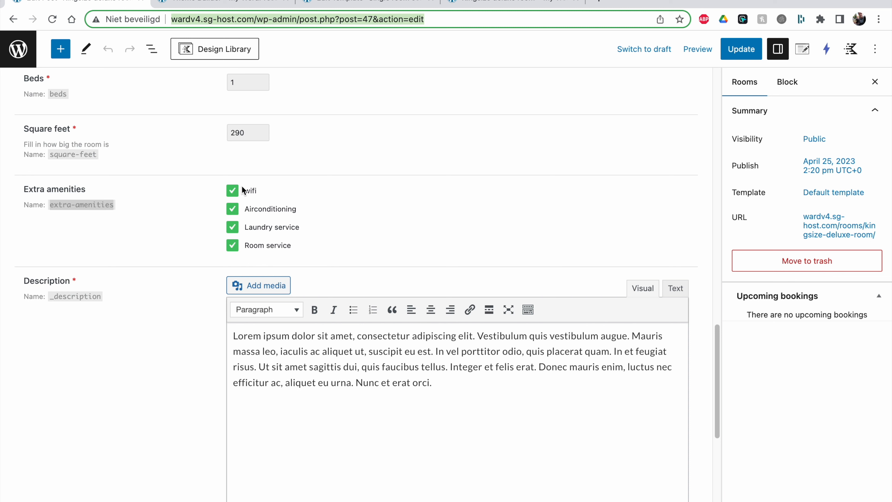
{"action": "left_click", "coordinate": [493, 5]}
{"action": "left_click", "coordinate": [372, 3]}
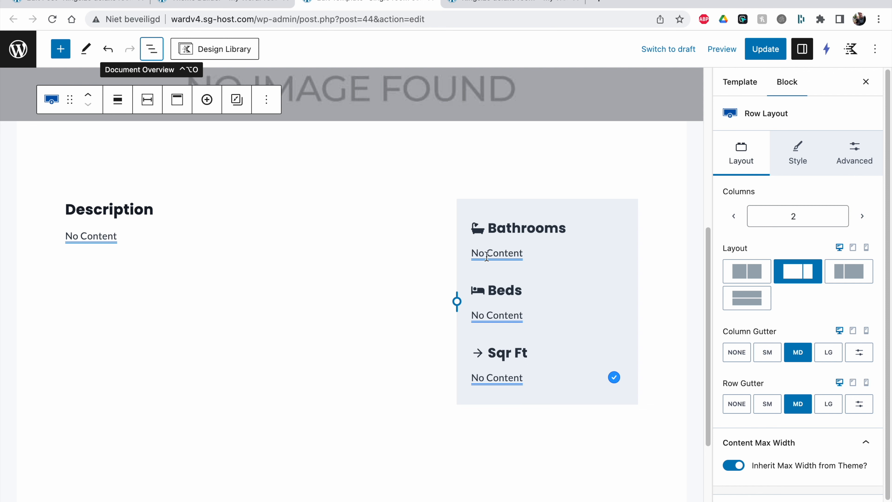
Add an empty paragraph block below the Sqr Ft value in the template's details section.
{"action": "left_click", "coordinate": [541, 384]}
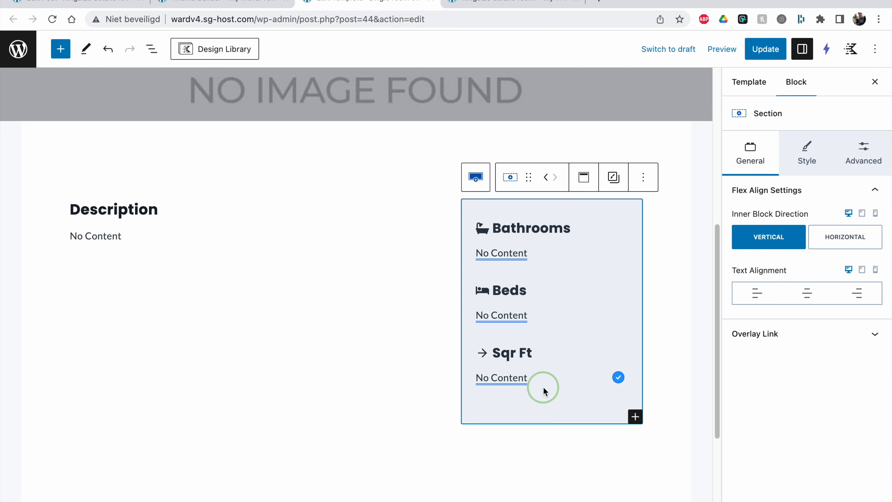
{"action": "left_click", "coordinate": [534, 377]}
{"action": "left_click", "coordinate": [535, 378]}
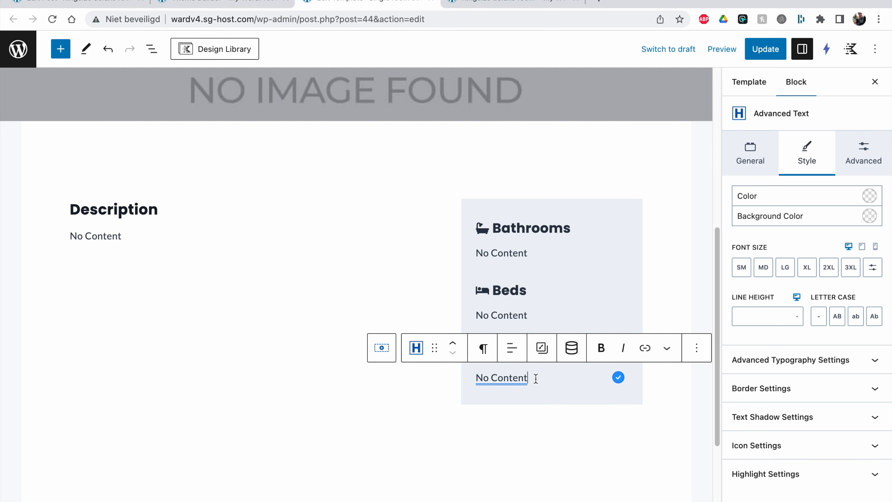
{"action": "key", "text": "Return"}
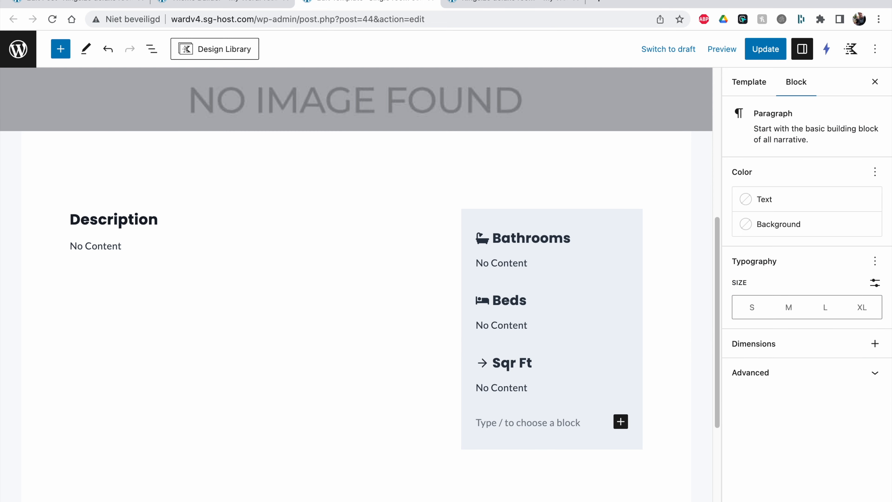
Duplicate the Sqr Ft heading and move the copy down below the Sqr Ft value, above the empty paragraph.
{"action": "left_click", "coordinate": [549, 364]}
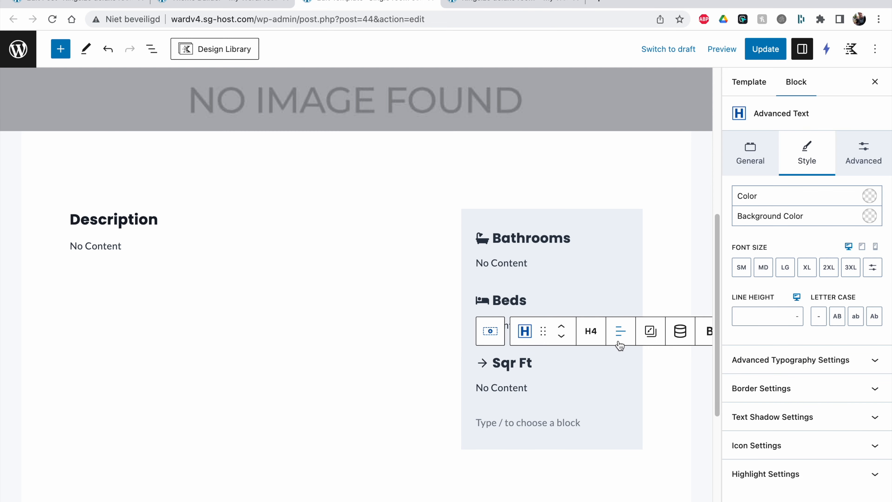
{"action": "left_click", "coordinate": [697, 331]}
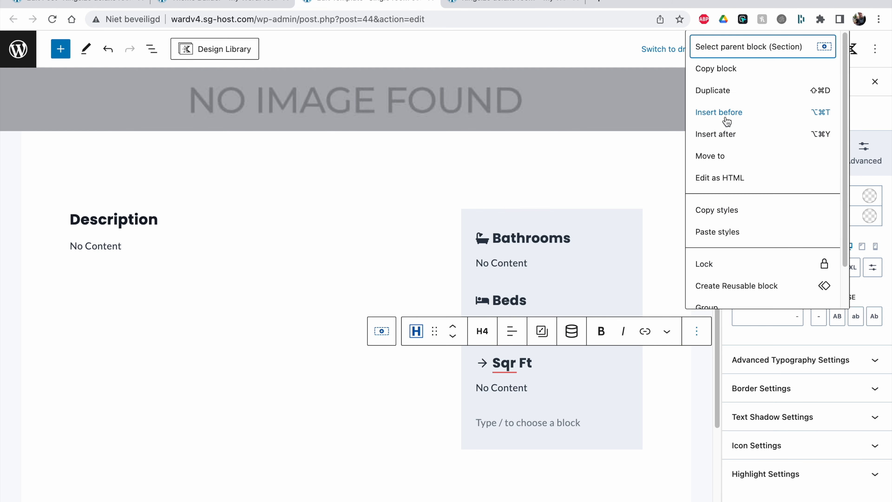
{"action": "left_click", "coordinate": [721, 94]}
{"action": "left_click", "coordinate": [452, 361]}
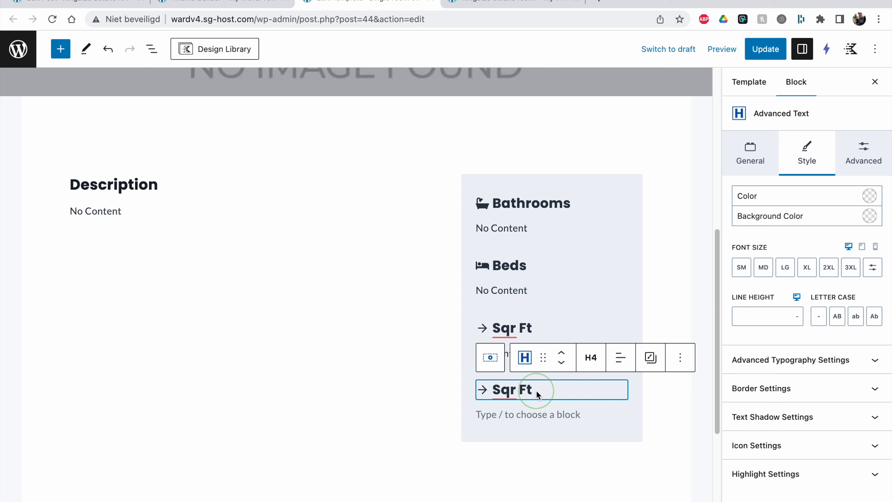
Change the duplicated heading's text to "Also included".
{"action": "left_click_drag", "start_coordinate": [498, 389], "coordinate": [533, 390]}
{"action": "type", "text": "Included"}
{"action": "left_click", "coordinate": [497, 389]}
{"action": "key", "text": "Delete"}
{"action": "type", "text": "Also i"}
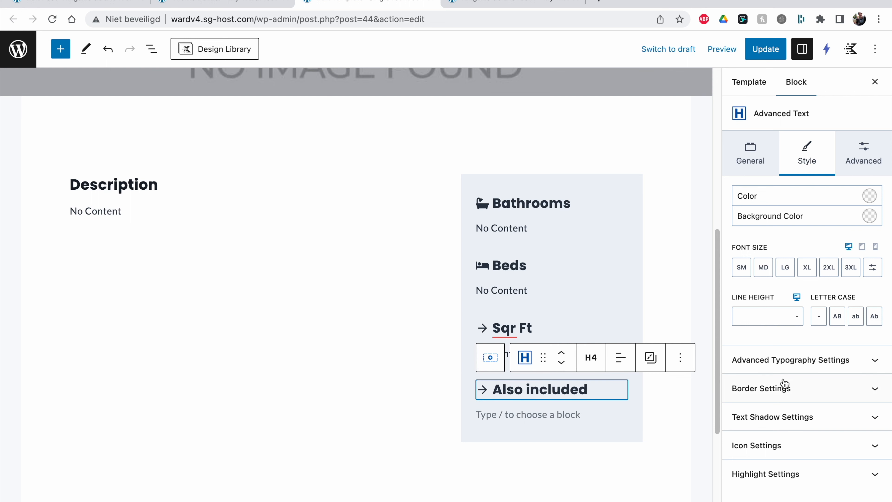
Replace the "Also included" heading's icon with the award ribbon line icon and select the empty paragraph below it.
{"action": "left_click", "coordinate": [786, 448]}
{"action": "left_click", "coordinate": [750, 251]}
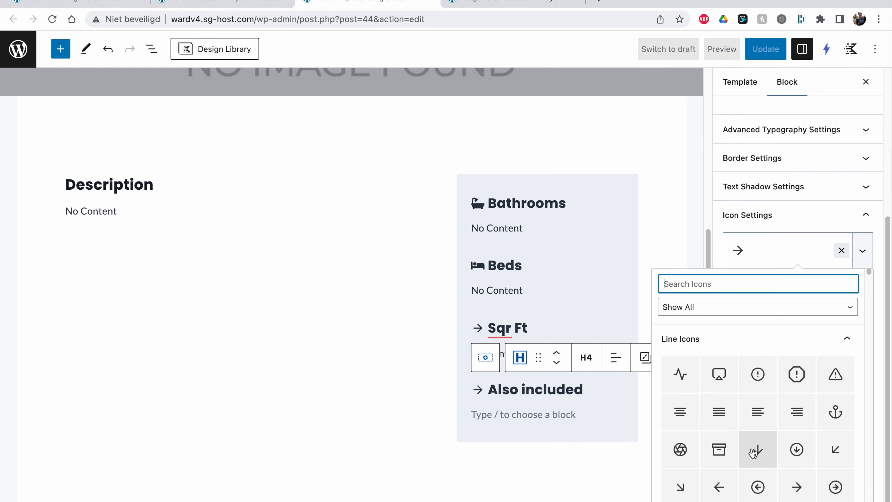
{"action": "scroll", "coordinate": [753, 452], "scroll_direction": "down", "scroll_amount": 1}
{"action": "scroll", "coordinate": [753, 453], "scroll_direction": "up", "scroll_amount": 1}
{"action": "scroll", "coordinate": [753, 452], "scroll_direction": "down", "scroll_amount": 2}
{"action": "scroll", "coordinate": [753, 453], "scroll_direction": "down", "scroll_amount": 2}
{"action": "left_click", "coordinate": [679, 444]}
{"action": "left_click", "coordinate": [519, 414]}
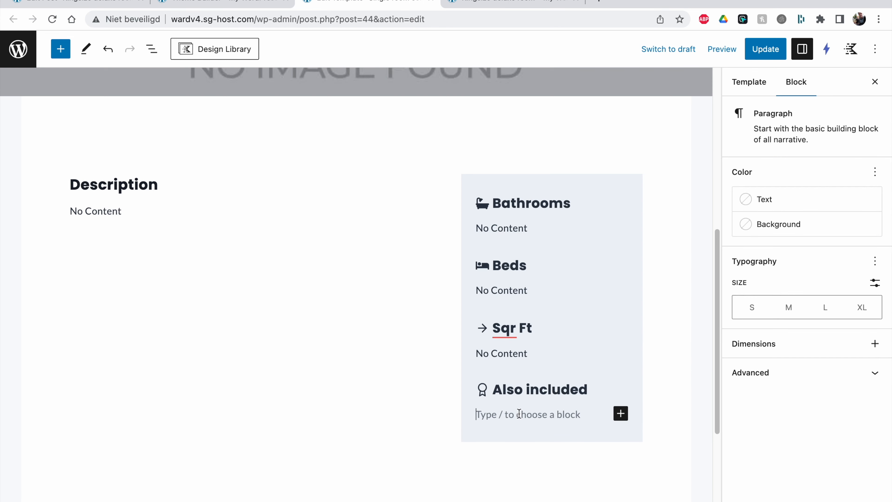
Insert a JetEngine Dynamic Field block in the empty paragraph's place below the "Also included" heading.
{"action": "left_click", "coordinate": [620, 413]}
{"action": "left_click", "coordinate": [664, 391]}
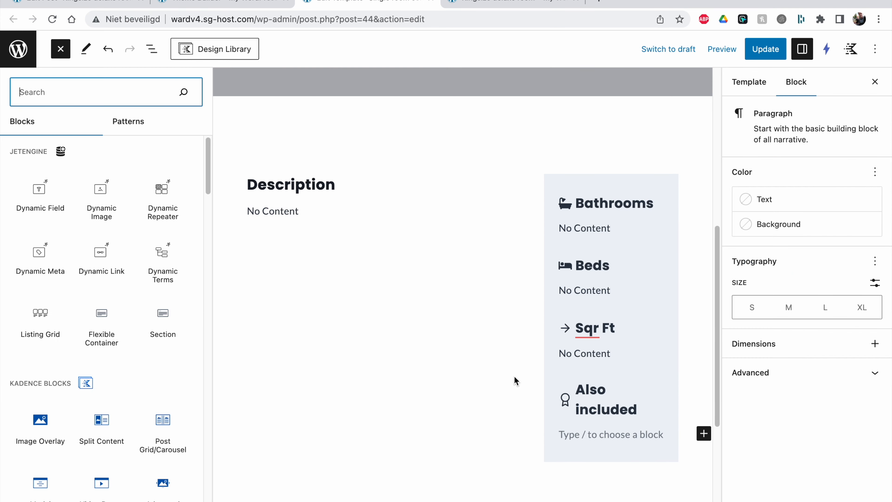
{"action": "left_click", "coordinate": [40, 207]}
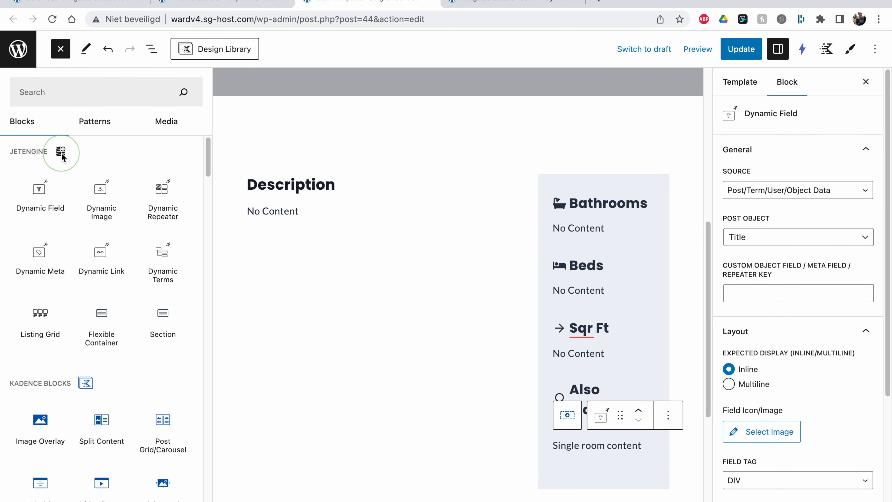
Set the dynamic field's source to Meta Data and its meta key to Extra amenities.
{"action": "left_click", "coordinate": [756, 193]}
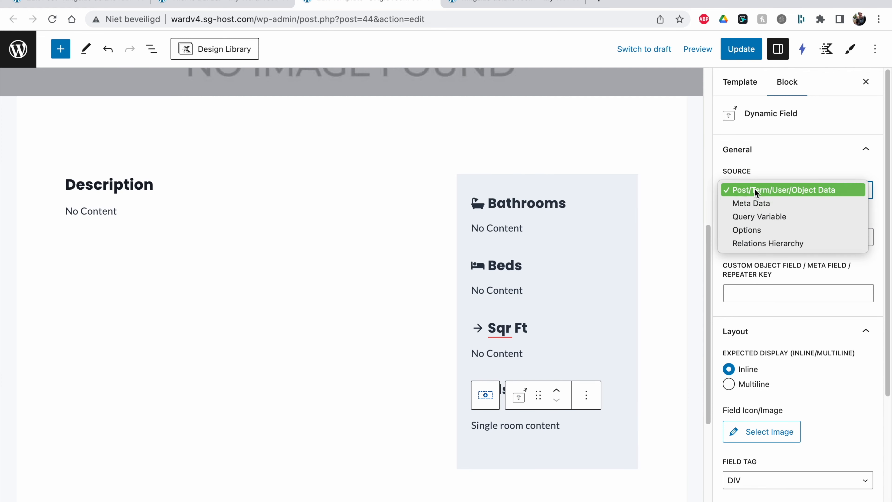
{"action": "left_click", "coordinate": [756, 202]}
{"action": "left_click", "coordinate": [767, 237]}
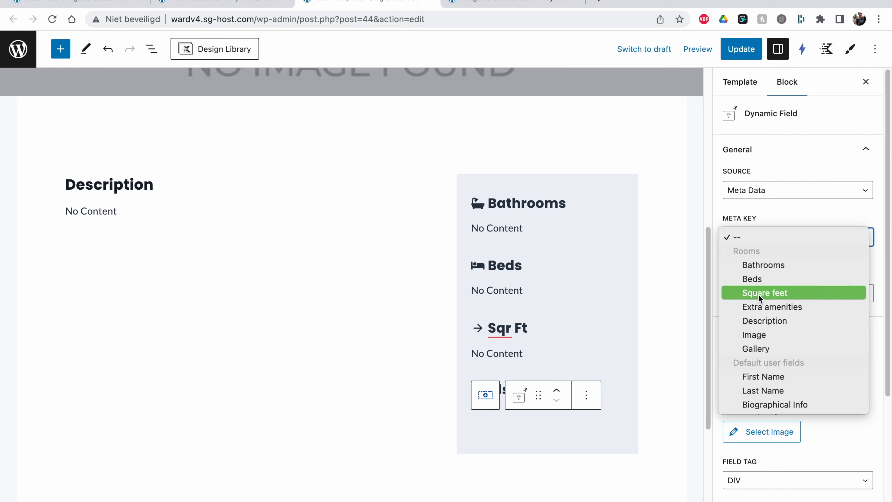
{"action": "left_click", "coordinate": [773, 349]}
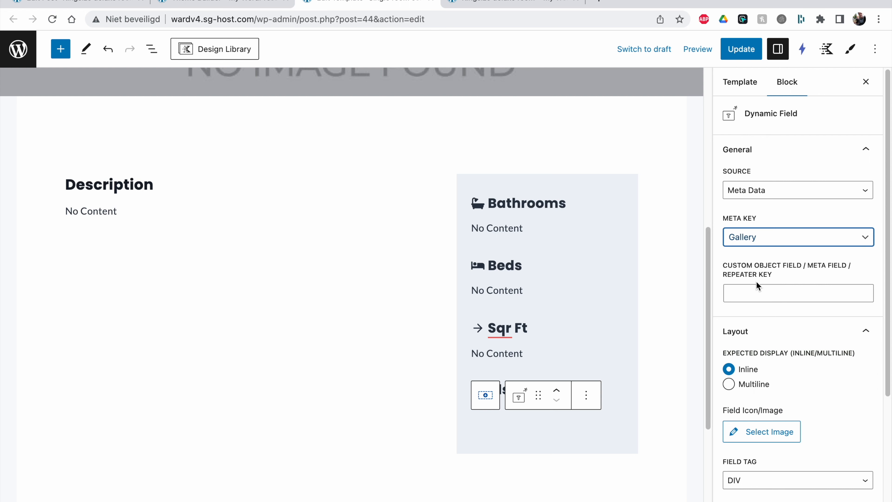
{"action": "left_click", "coordinate": [752, 247]}
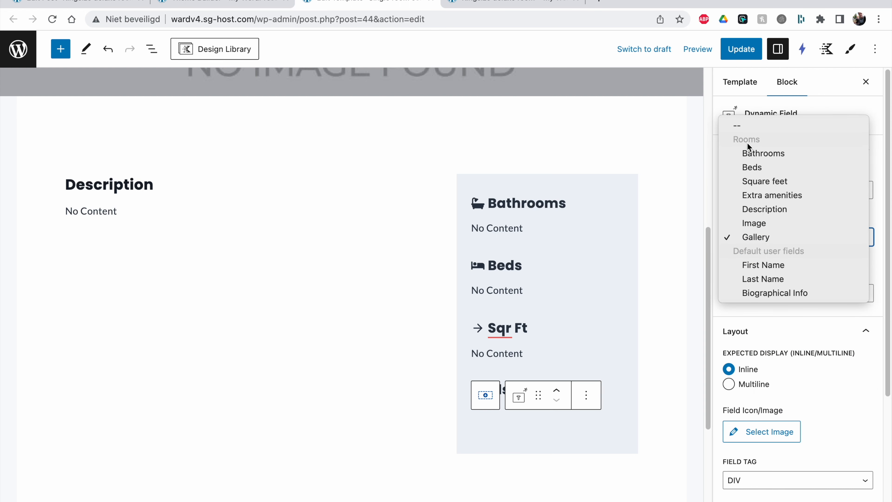
{"action": "left_click", "coordinate": [780, 197]}
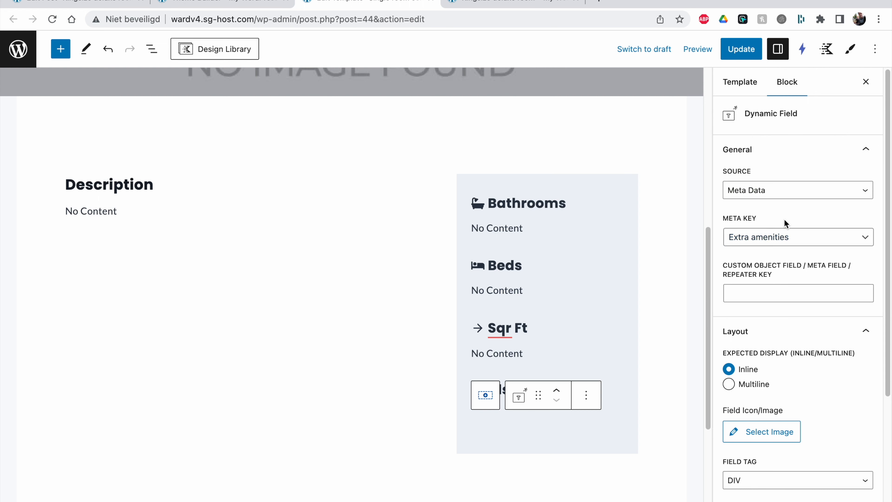
Look through the dynamic field's layout options and update the template.
{"action": "scroll", "coordinate": [801, 336], "scroll_direction": "down", "scroll_amount": 2}
{"action": "scroll", "coordinate": [800, 336], "scroll_direction": "down", "scroll_amount": 1}
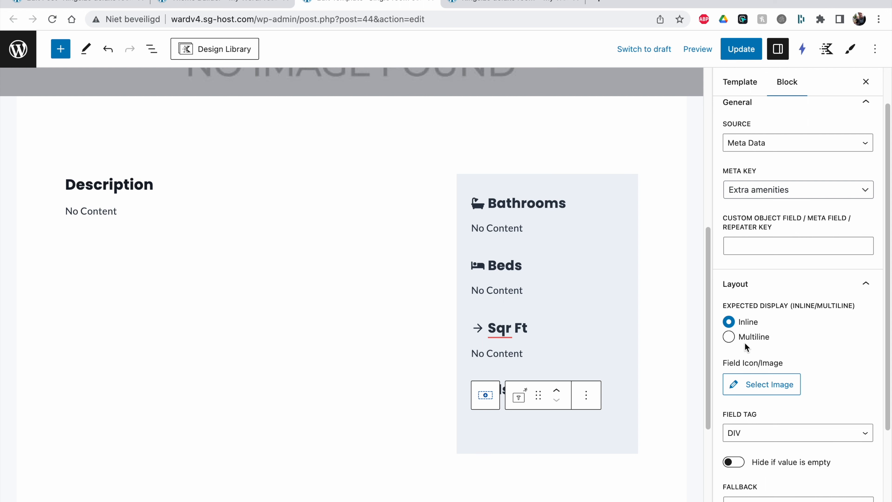
{"action": "scroll", "coordinate": [745, 346], "scroll_direction": "down", "scroll_amount": 4}
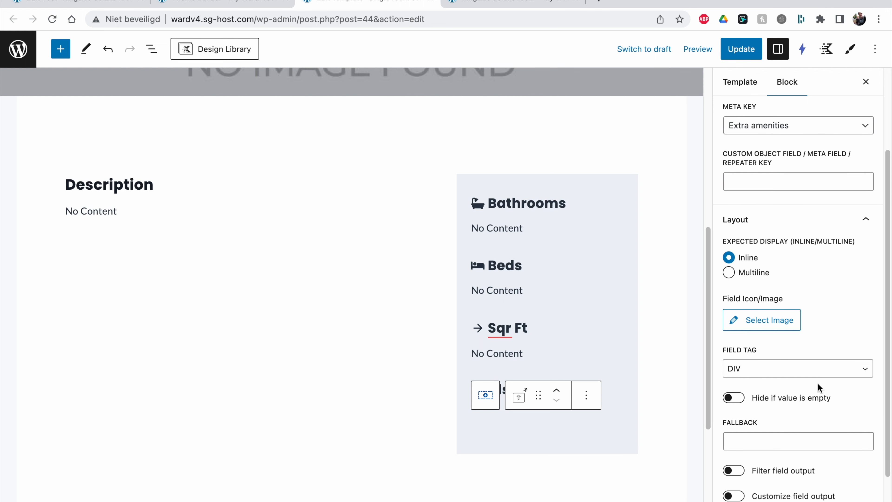
{"action": "scroll", "coordinate": [802, 372], "scroll_direction": "down", "scroll_amount": 4}
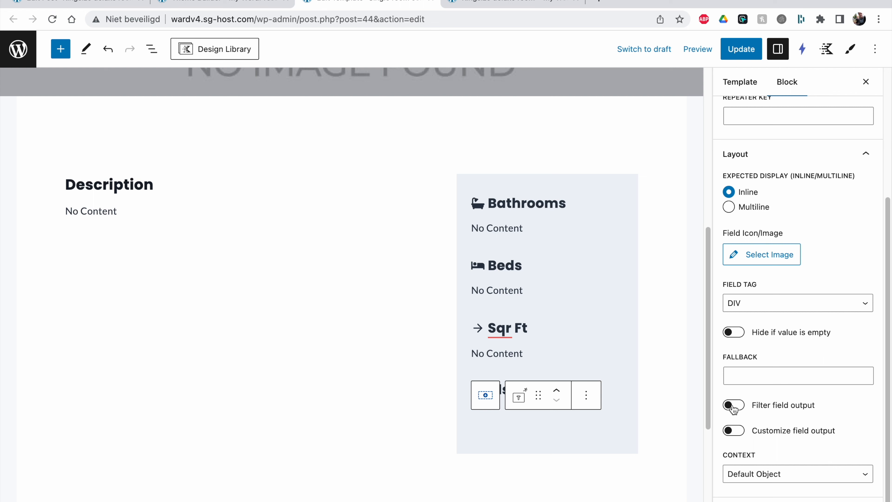
{"action": "left_click", "coordinate": [750, 57]}
Reload the Kingsize deluxe room page and examine what its "Also included" section displays.
{"action": "left_click", "coordinate": [513, 2]}
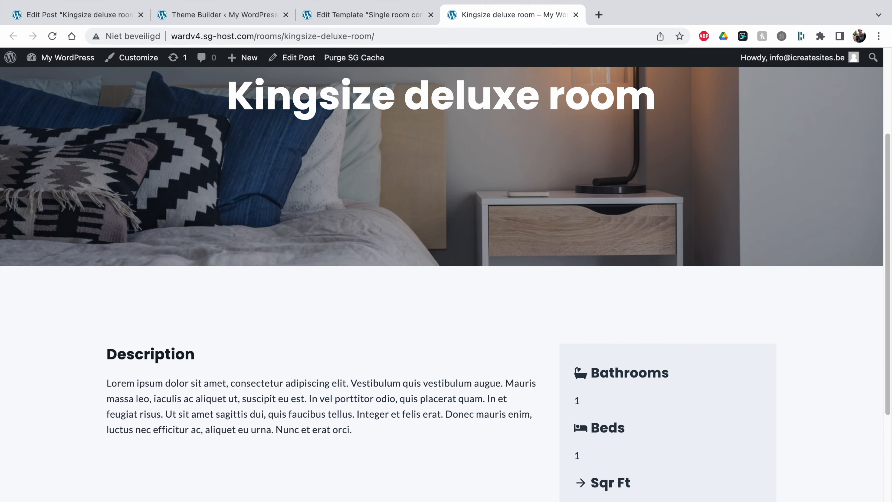
{"action": "left_click", "coordinate": [47, 37]}
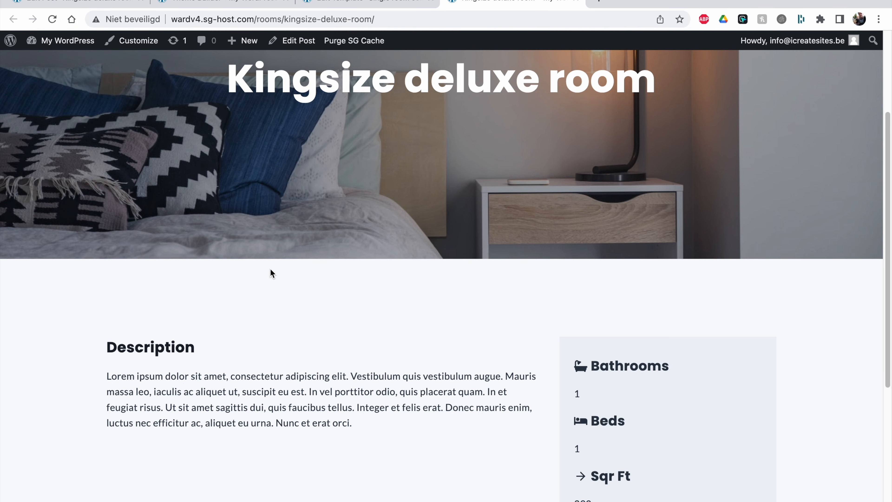
{"action": "scroll", "coordinate": [271, 273], "scroll_direction": "down", "scroll_amount": 5}
{"action": "left_click_drag", "start_coordinate": [603, 272], "coordinate": [707, 365]}
{"action": "left_click", "coordinate": [707, 365]}
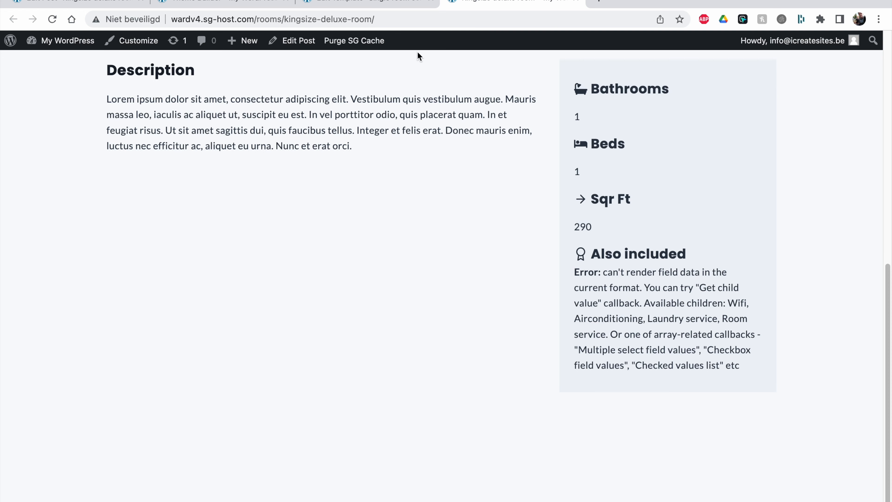
Back in the template, enable Filter field output for the amenities field and choose the Checkbox field values callback.
{"action": "left_click", "coordinate": [376, 5]}
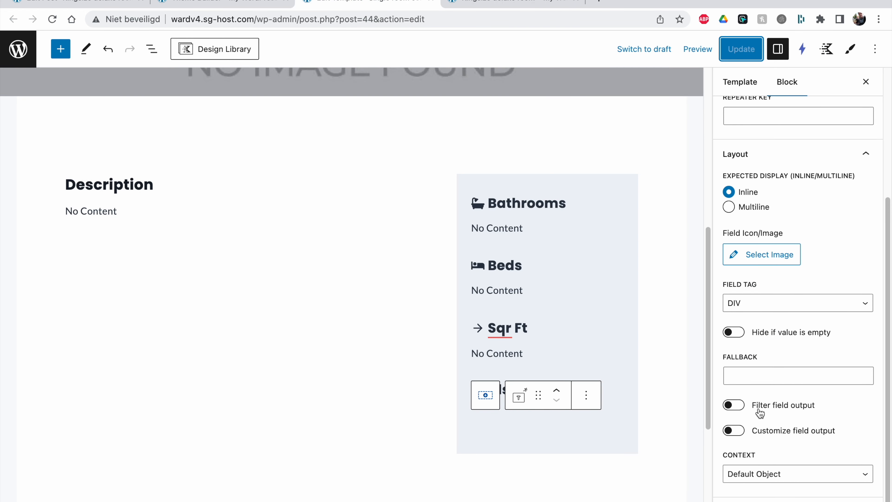
{"action": "left_click", "coordinate": [738, 405]}
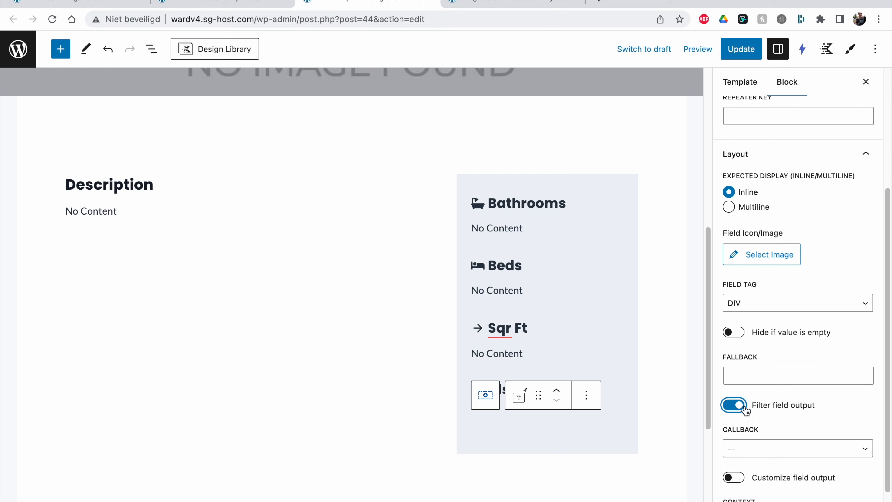
{"action": "scroll", "coordinate": [826, 461], "scroll_direction": "down", "scroll_amount": 2}
{"action": "left_click", "coordinate": [784, 401]}
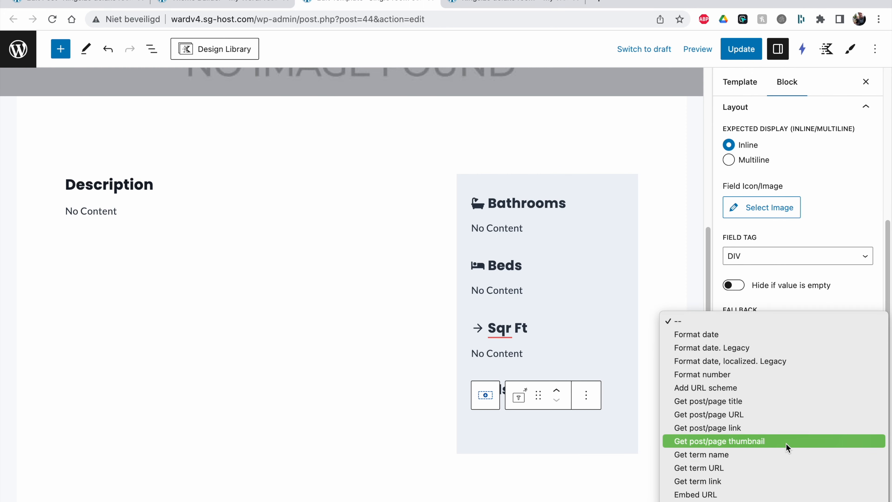
{"action": "scroll", "coordinate": [785, 443], "scroll_direction": "down", "scroll_amount": 1}
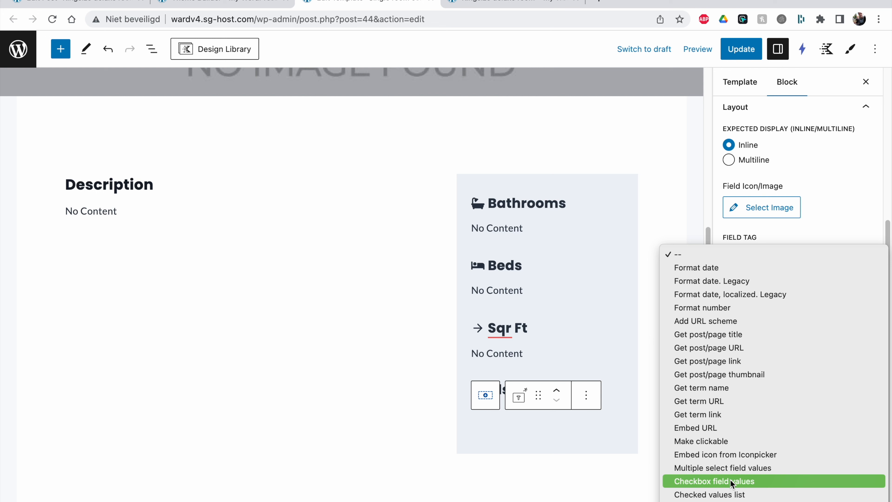
{"action": "left_click", "coordinate": [730, 479]}
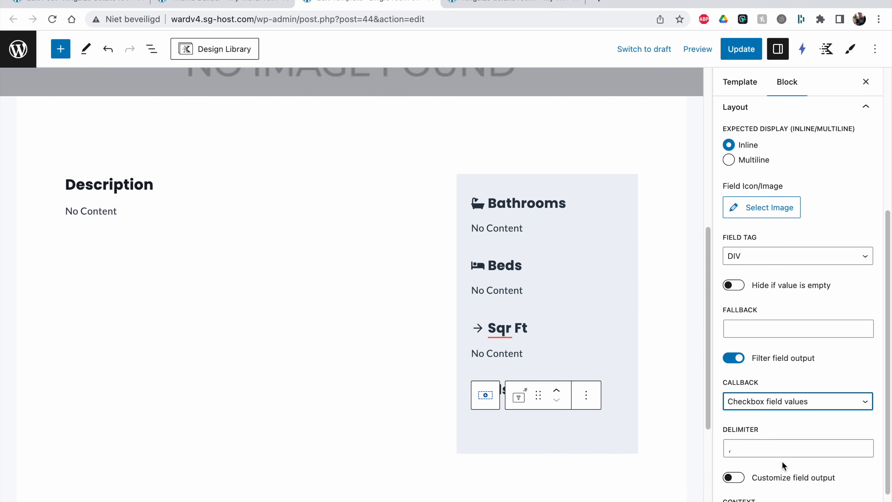
Use a comma as the delimiter between the amenities and update the template.
{"action": "left_click", "coordinate": [721, 427]}
{"action": "left_click_drag", "start_coordinate": [721, 428], "coordinate": [757, 429]}
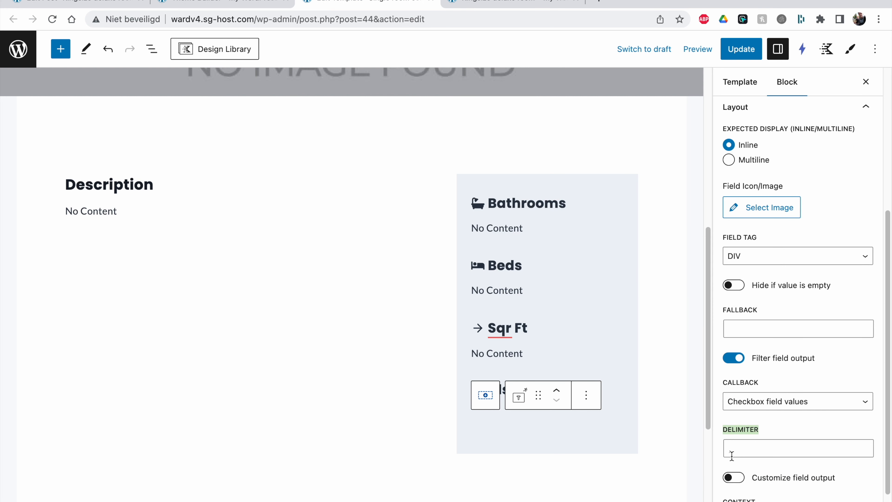
{"action": "left_click", "coordinate": [733, 451]}
{"action": "left_click_drag", "start_coordinate": [727, 447], "coordinate": [735, 447]}
{"action": "left_click", "coordinate": [741, 49]}
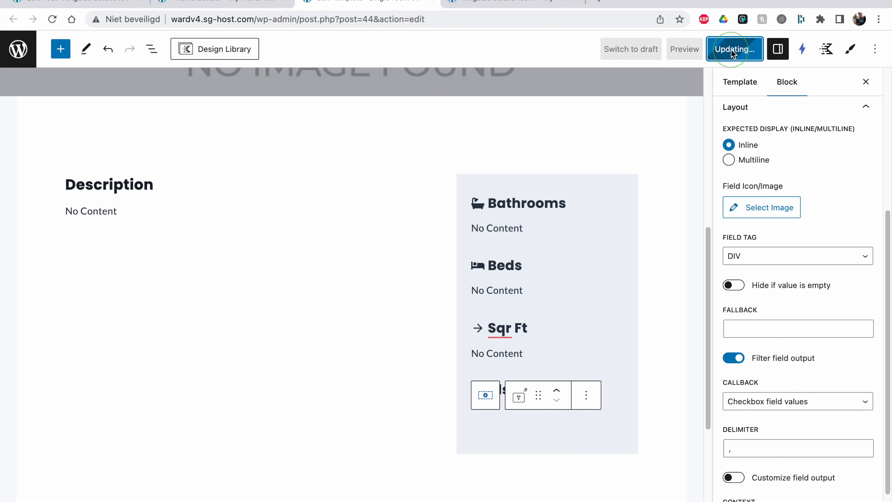
Reload the Kingsize deluxe room page and check the list under "Also included", comparing it with the template's Sqr Ft value.
{"action": "left_click", "coordinate": [568, 6]}
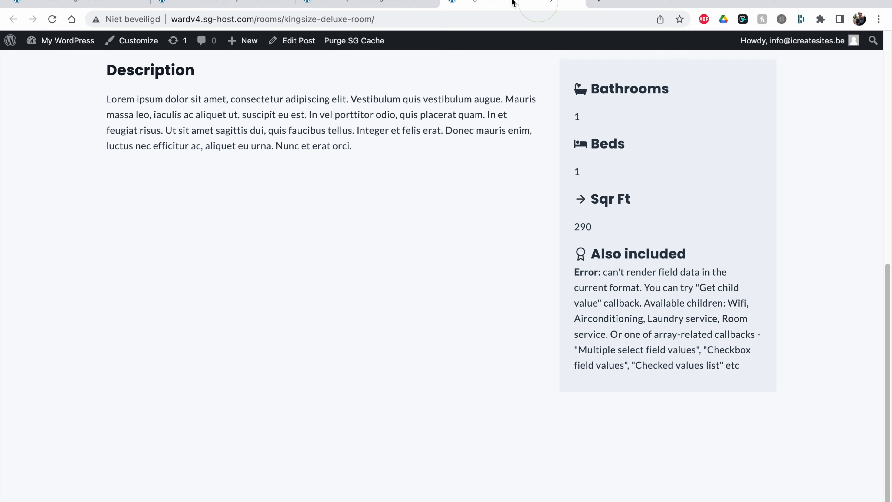
{"action": "left_click", "coordinate": [53, 20]}
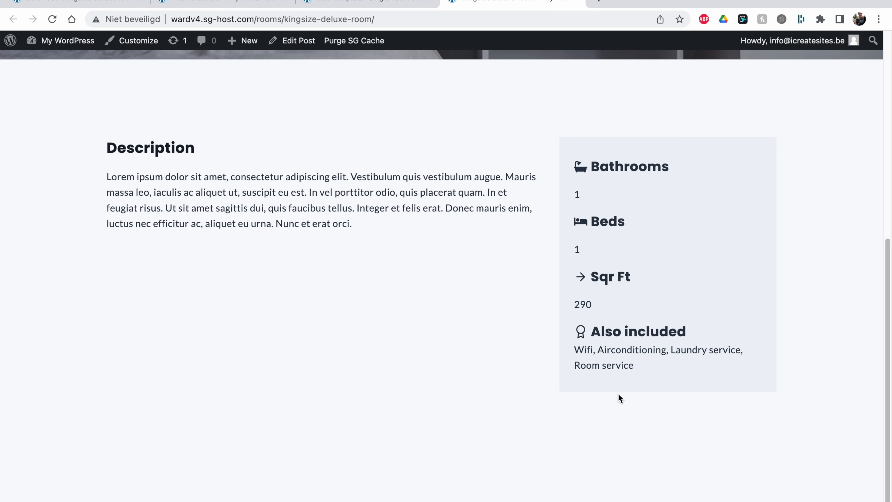
{"action": "key", "text": "ctrl+shift+Tab"}
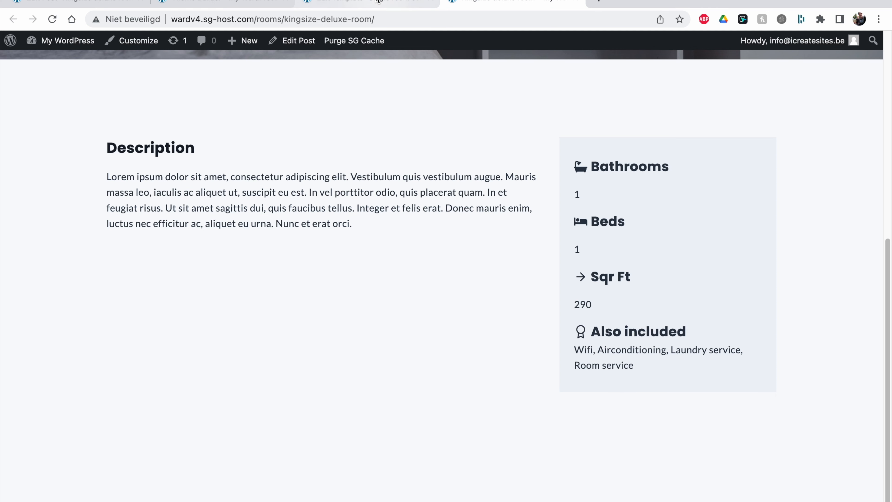
{"action": "left_click", "coordinate": [505, 353]}
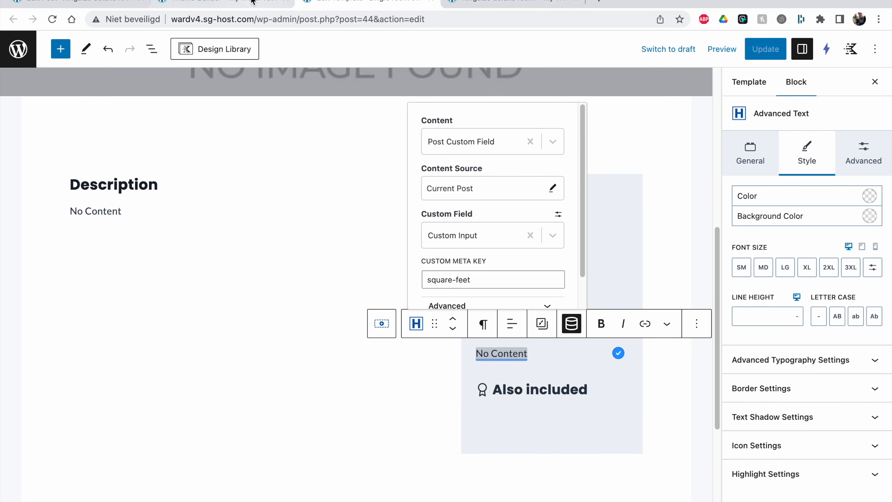
{"action": "left_click", "coordinate": [506, 16]}
{"action": "left_click_drag", "start_coordinate": [575, 349], "coordinate": [624, 365]}
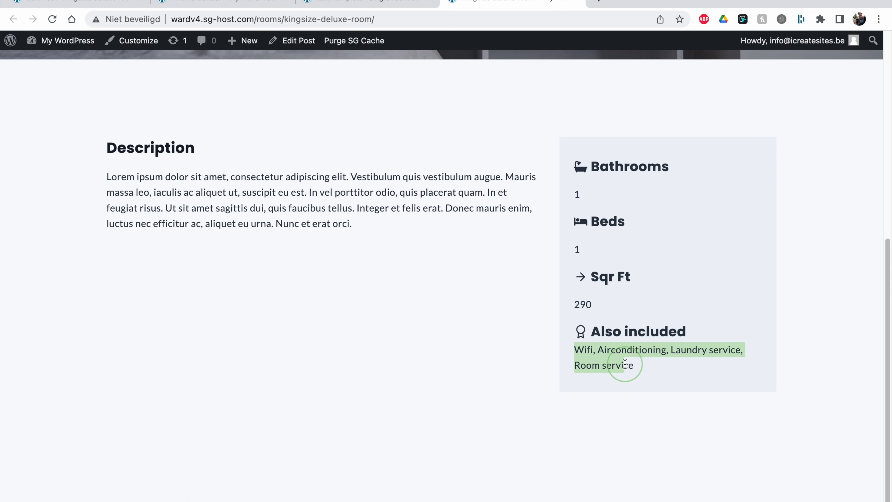
{"action": "left_click", "coordinate": [607, 337]}
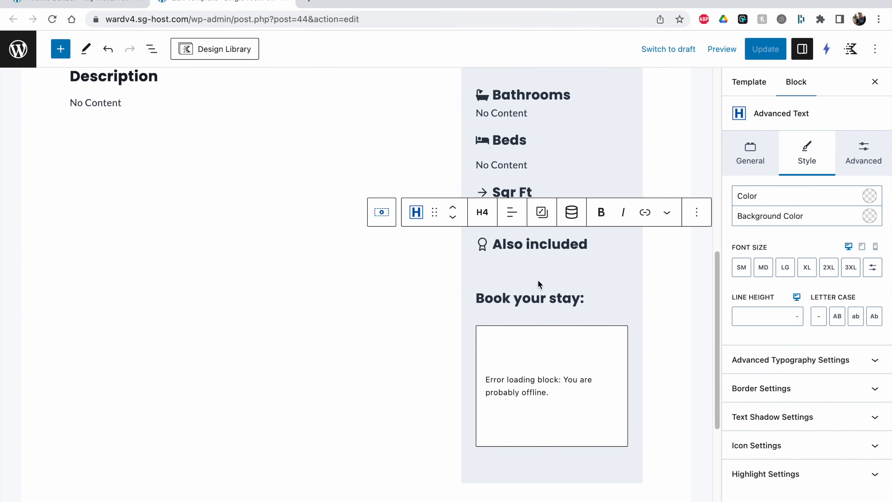
Open the template's block list and go through the details section's text blocks and the Dynamic Field block.
{"action": "left_click", "coordinate": [152, 49]}
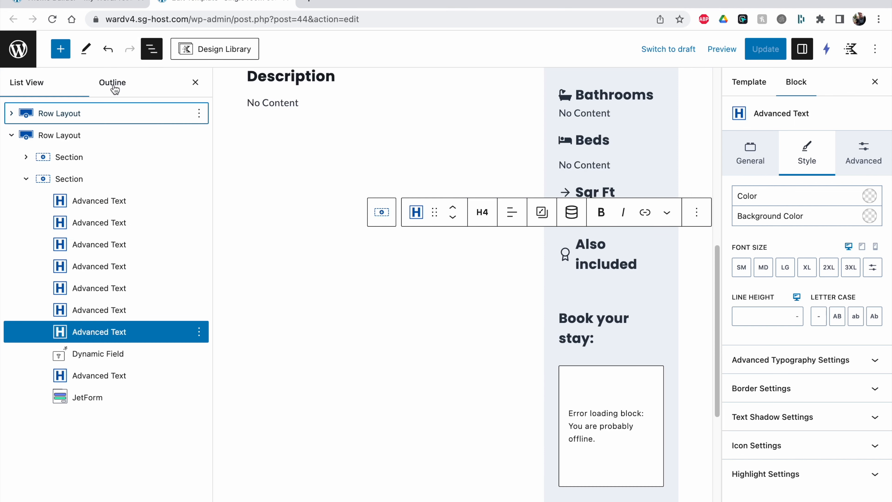
{"action": "left_click", "coordinate": [95, 355]}
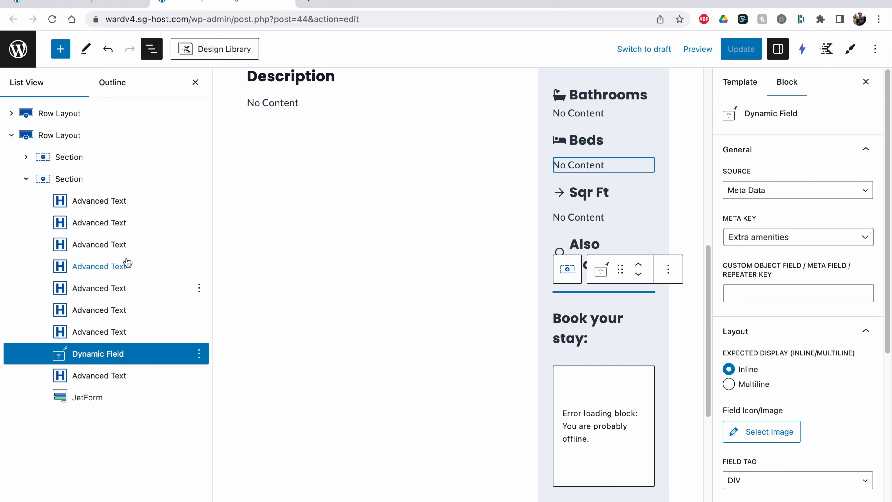
{"action": "left_click", "coordinate": [118, 201]}
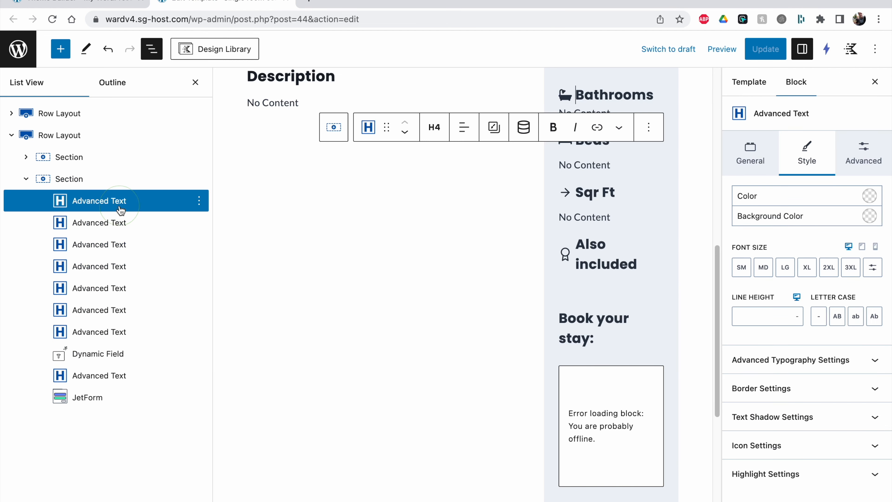
{"action": "left_click", "coordinate": [118, 223]}
{"action": "left_click", "coordinate": [116, 244]}
{"action": "left_click", "coordinate": [118, 266]}
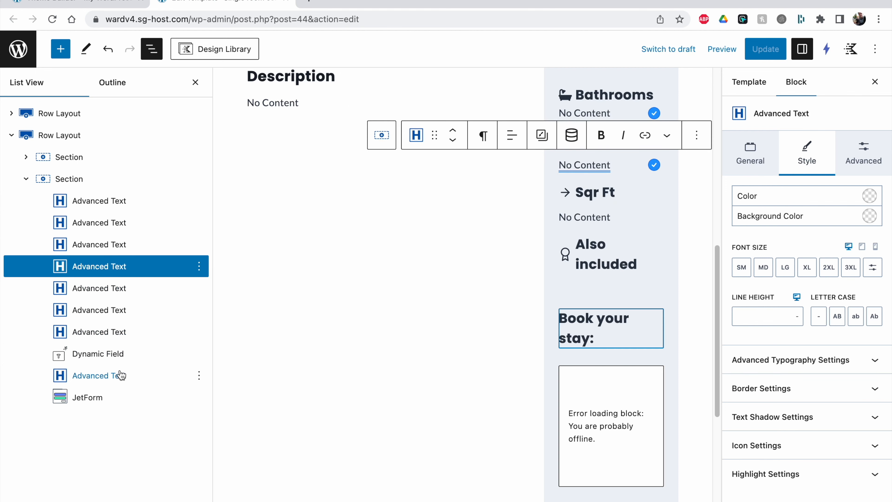
{"action": "left_click", "coordinate": [111, 355]}
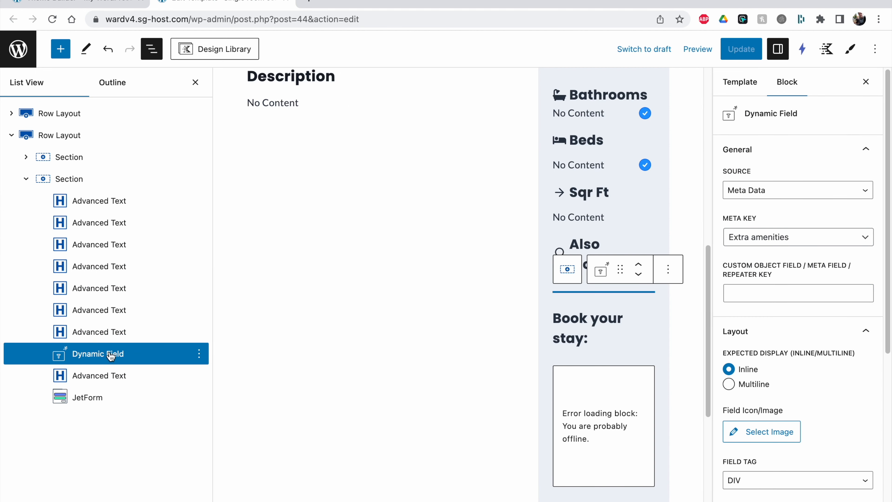
Compare the HTML tags of the "Also included" heading, the Sqr Ft heading and the Sqr Ft value.
{"action": "left_click", "coordinate": [102, 334]}
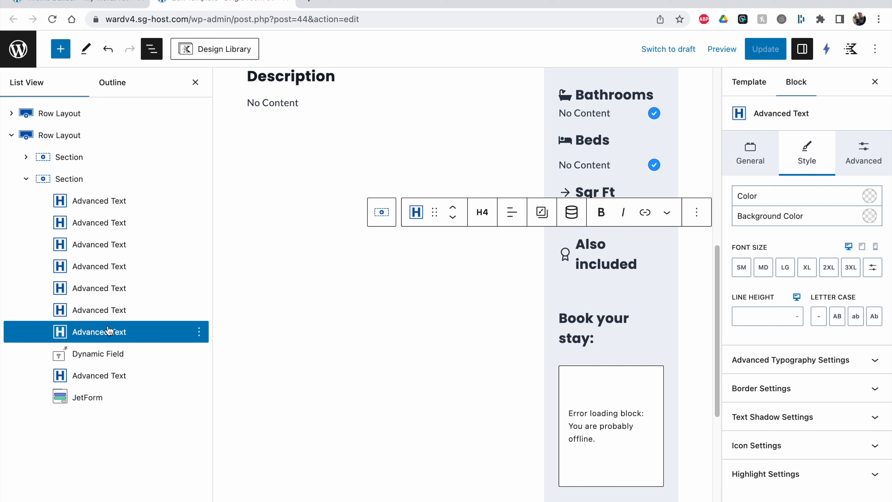
{"action": "left_click", "coordinate": [110, 308]}
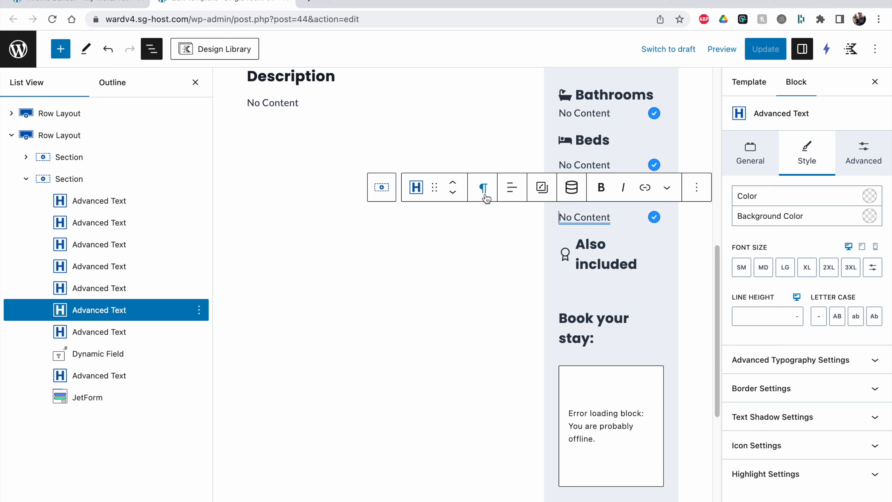
{"action": "left_click", "coordinate": [91, 293]}
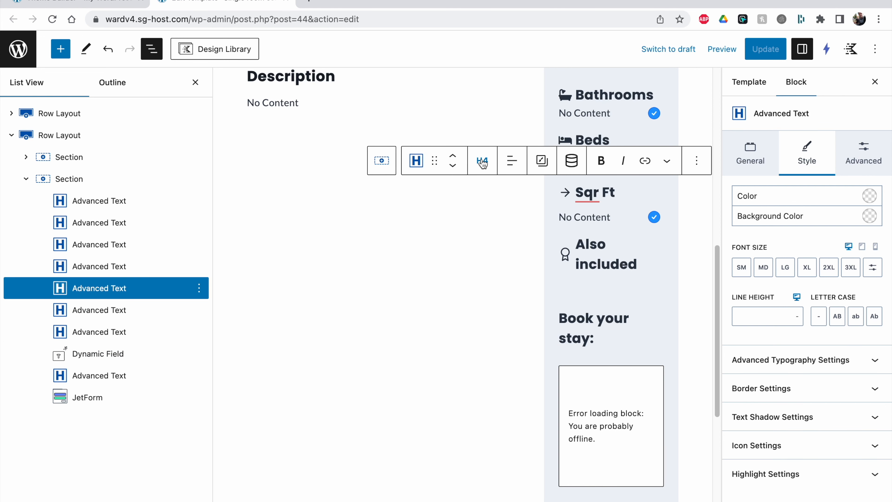
{"action": "left_click", "coordinate": [80, 314]}
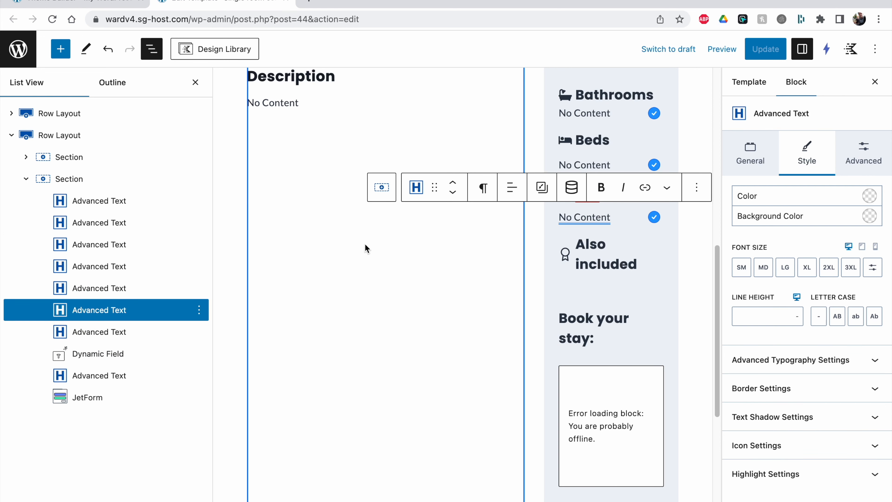
Link the four padding sides of the Sqr Ft value block and set the padding to None.
{"action": "left_click", "coordinate": [861, 170]}
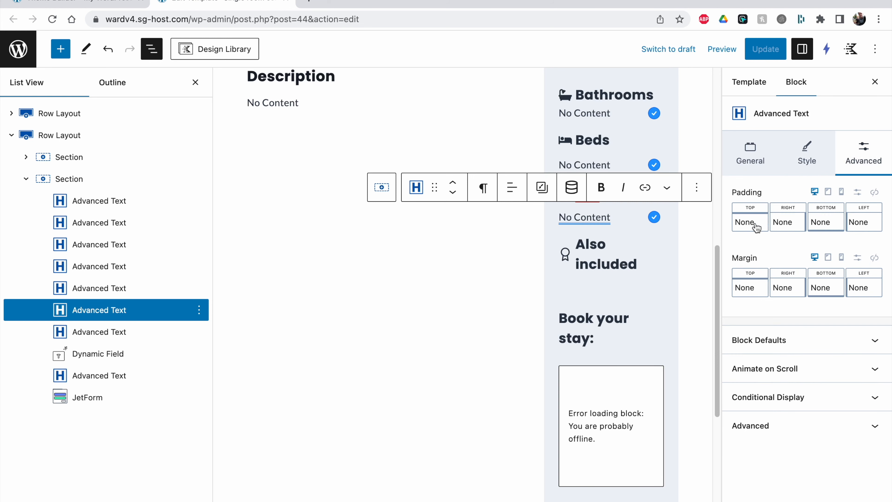
{"action": "left_click", "coordinate": [878, 196]}
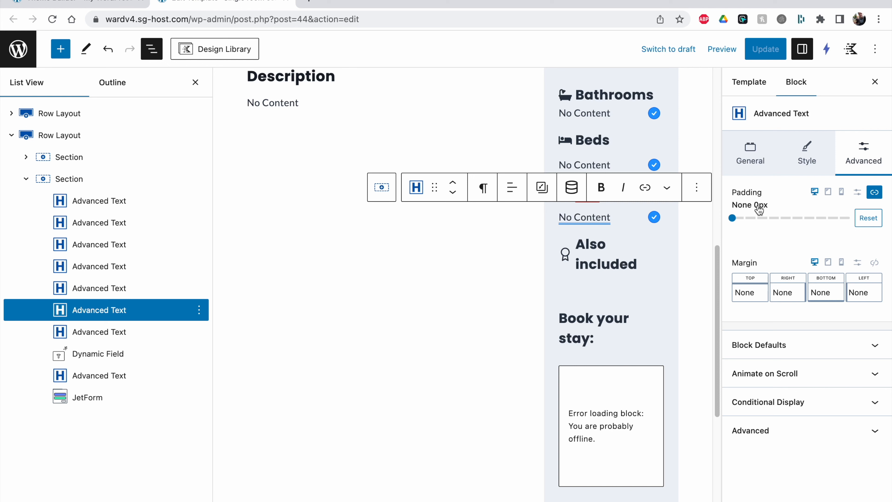
{"action": "mouse_move", "coordinate": [732, 218]}
{"action": "left_mouse_down"}
{"action": "mouse_move", "coordinate": [753, 219]}
{"action": "mouse_move", "coordinate": [731, 218]}
{"action": "left_mouse_up"}
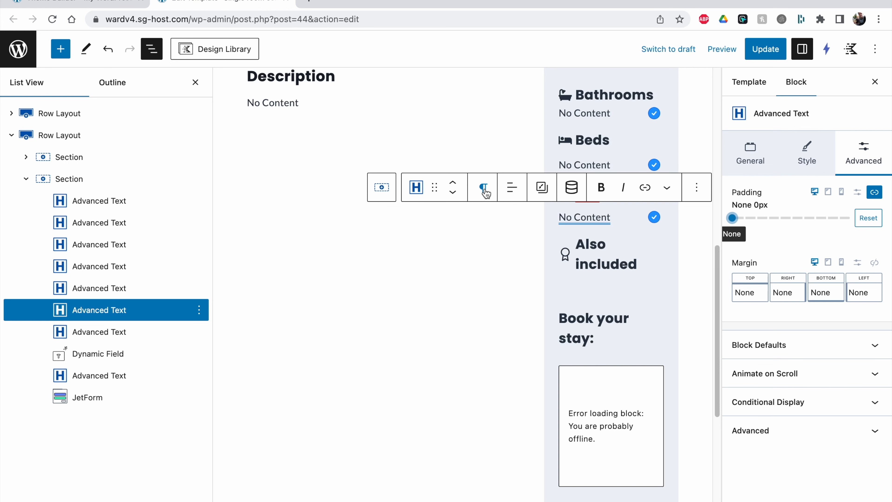
Check the padding and margin settings of the Beds value and Bathrooms value blocks.
{"action": "left_click", "coordinate": [76, 273]}
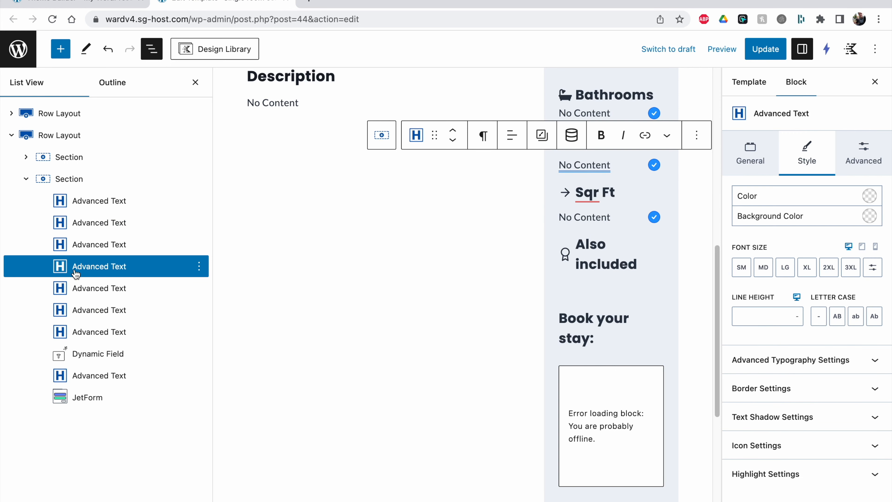
{"action": "left_click", "coordinate": [857, 155]}
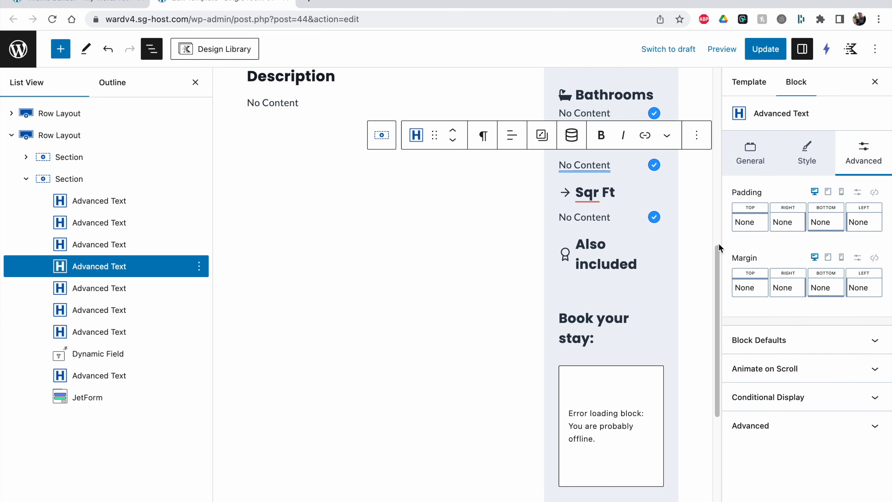
{"action": "left_click", "coordinate": [130, 223]}
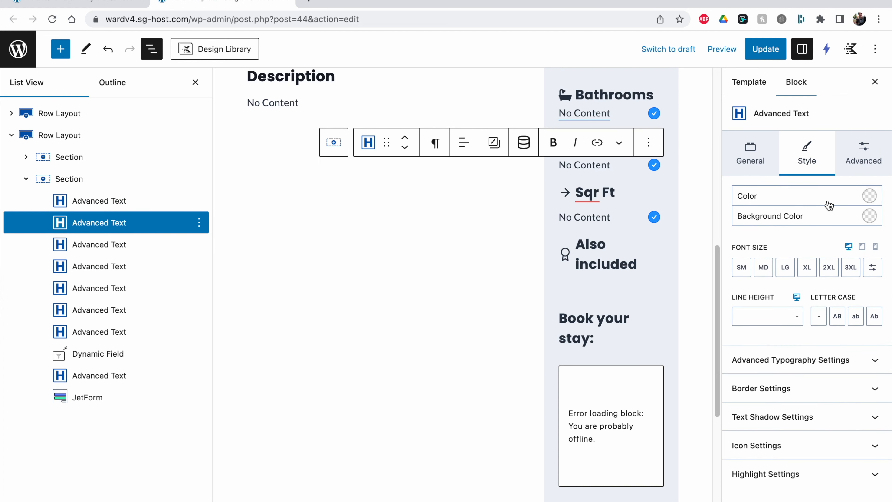
{"action": "left_click", "coordinate": [862, 153]}
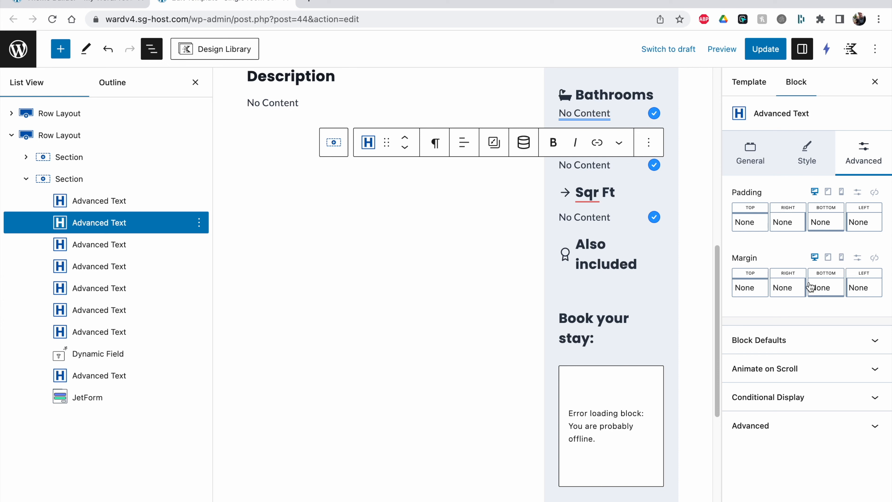
Set the bottom margin of the Bathrooms heading to SM.
{"action": "left_click", "coordinate": [80, 203]}
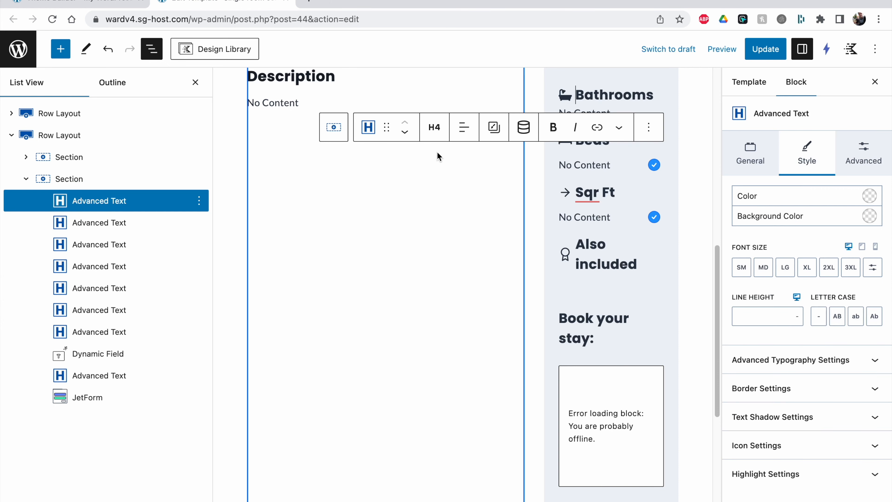
{"action": "left_click", "coordinate": [859, 160]}
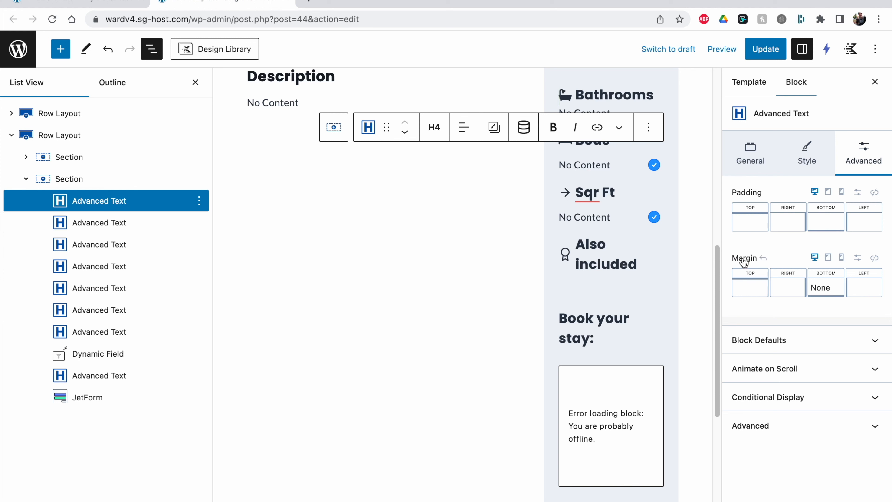
{"action": "left_click", "coordinate": [825, 295]}
{"action": "left_click_drag", "start_coordinate": [687, 342], "coordinate": [719, 342]}
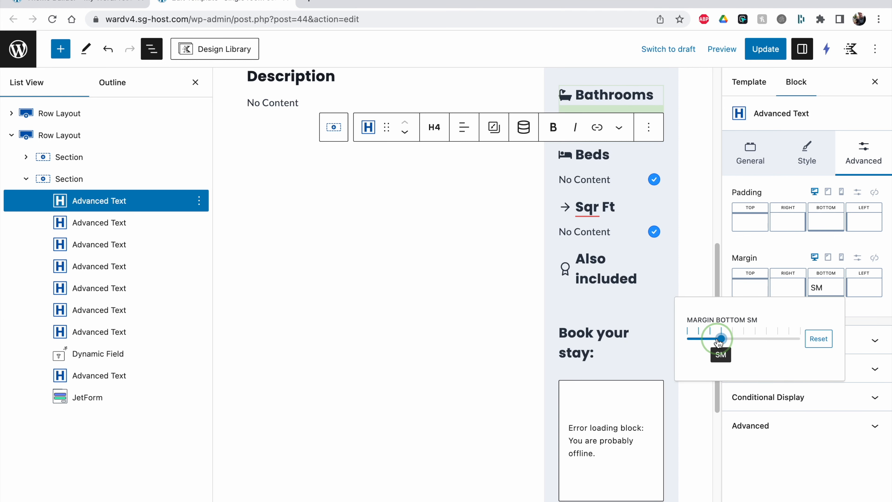
Adjust the Beds heading's spacing, go over the "Also included" and "Book your stay:" headings, and update the template.
{"action": "left_click", "coordinate": [106, 245]}
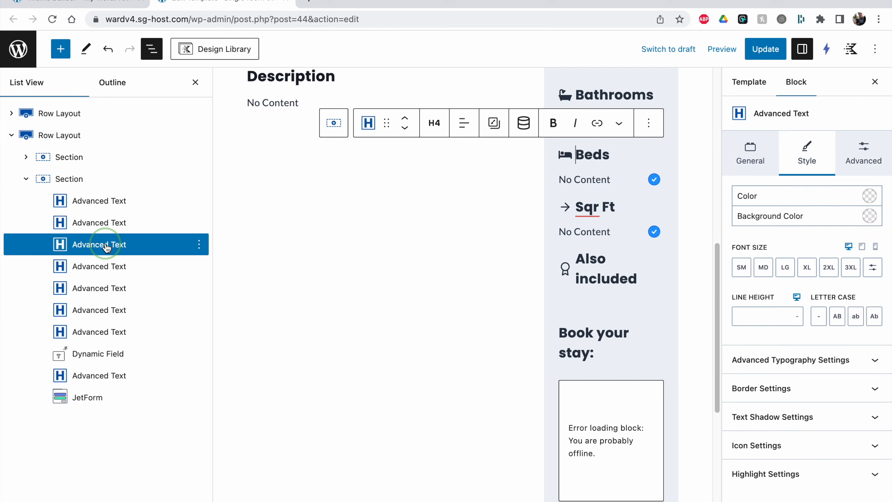
{"action": "left_click", "coordinate": [99, 332]}
{"action": "left_click", "coordinate": [88, 376]}
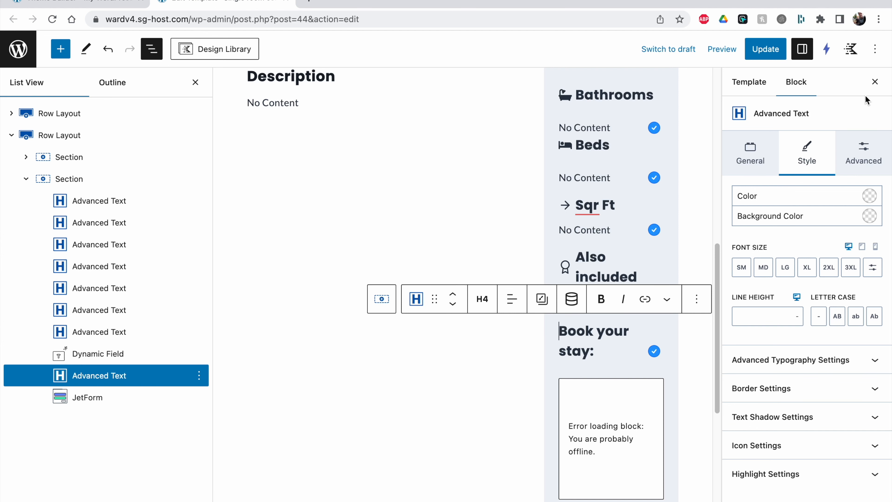
{"action": "left_click", "coordinate": [764, 53]}
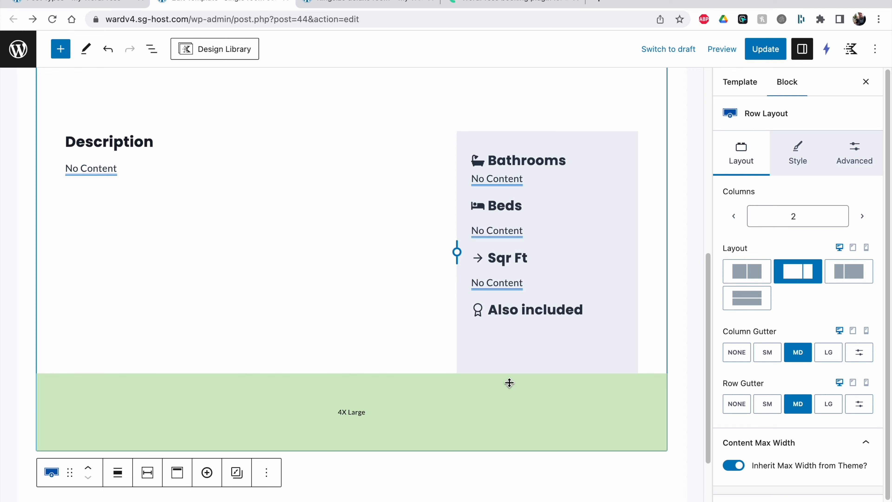
Look over the Single room content template from its title banner to the details column ending with "Also included".
{"action": "scroll", "coordinate": [509, 383], "scroll_direction": "up", "scroll_amount": 10}
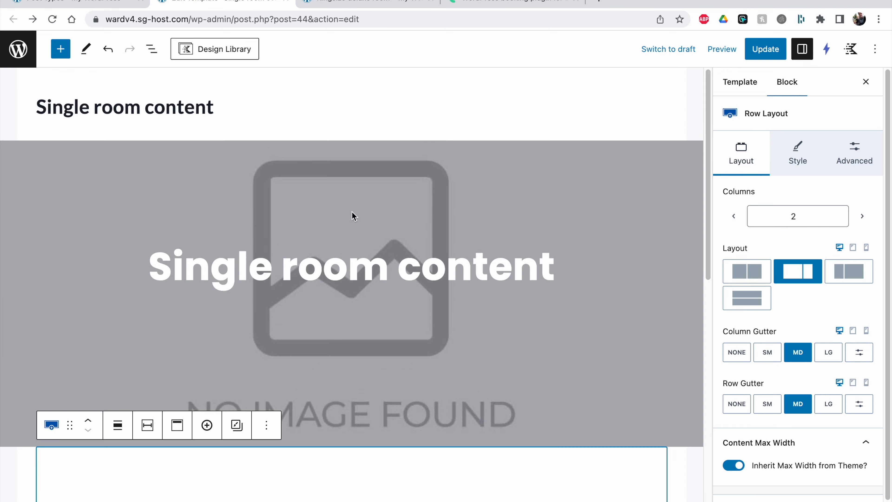
{"action": "scroll", "coordinate": [467, 256], "scroll_direction": "down", "scroll_amount": 8}
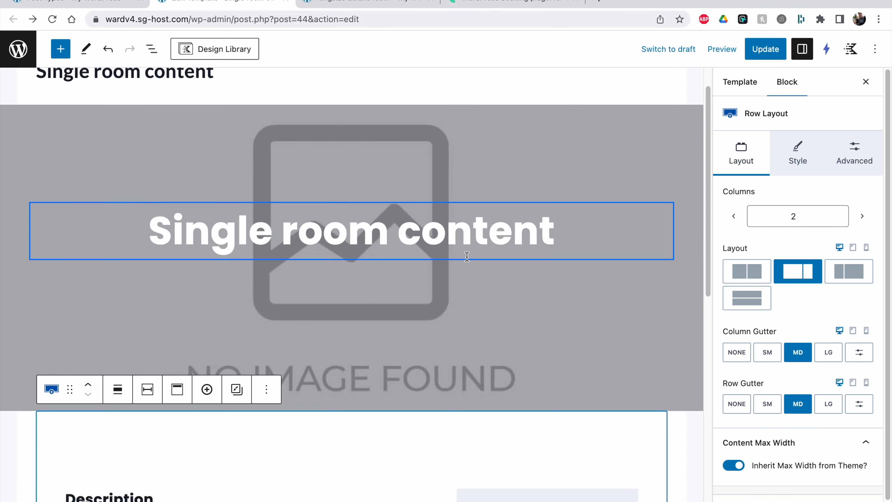
{"action": "scroll", "coordinate": [394, 229], "scroll_direction": "up", "scroll_amount": 5}
{"action": "scroll", "coordinate": [394, 229], "scroll_direction": "down", "scroll_amount": 7}
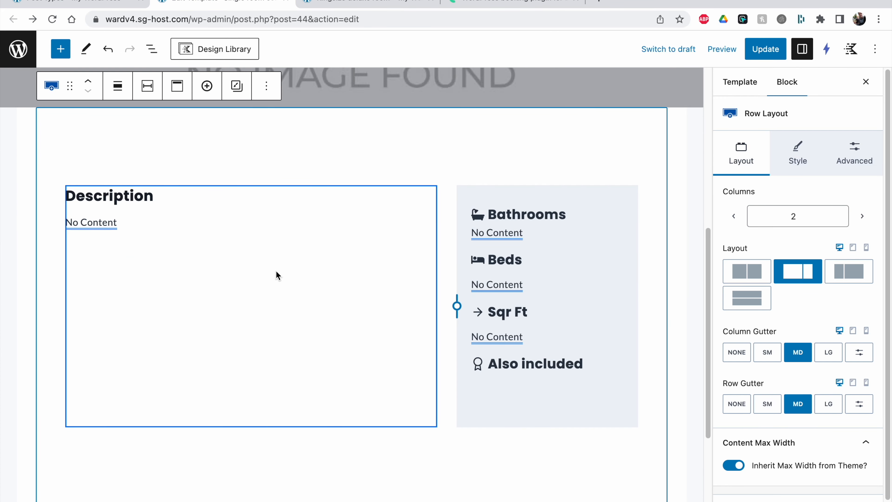
{"action": "scroll", "coordinate": [276, 270], "scroll_direction": "down", "scroll_amount": 3}
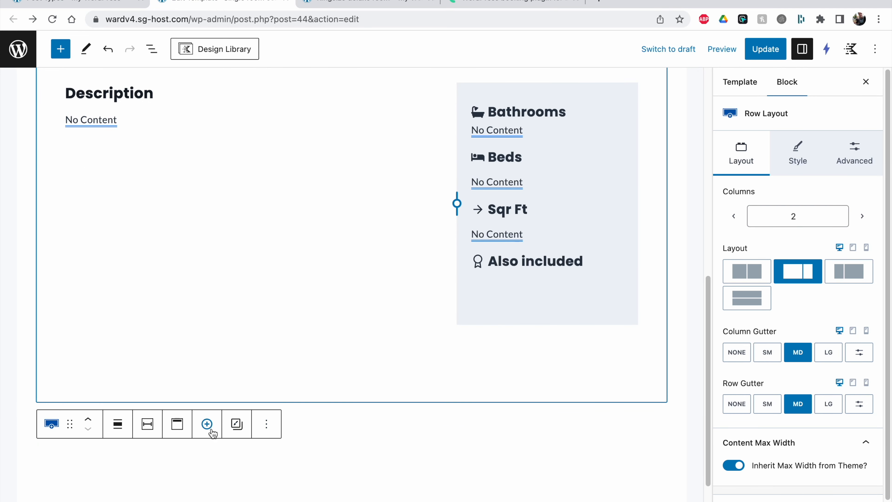
{"action": "left_click", "coordinate": [323, 402]}
{"action": "scroll", "coordinate": [488, 352], "scroll_direction": "up", "scroll_amount": 3}
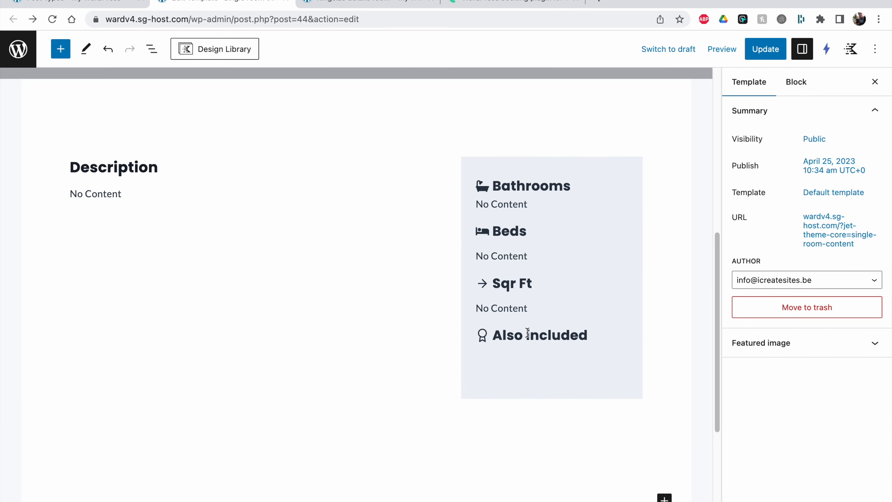
{"action": "scroll", "coordinate": [534, 220], "scroll_direction": "up", "scroll_amount": 1}
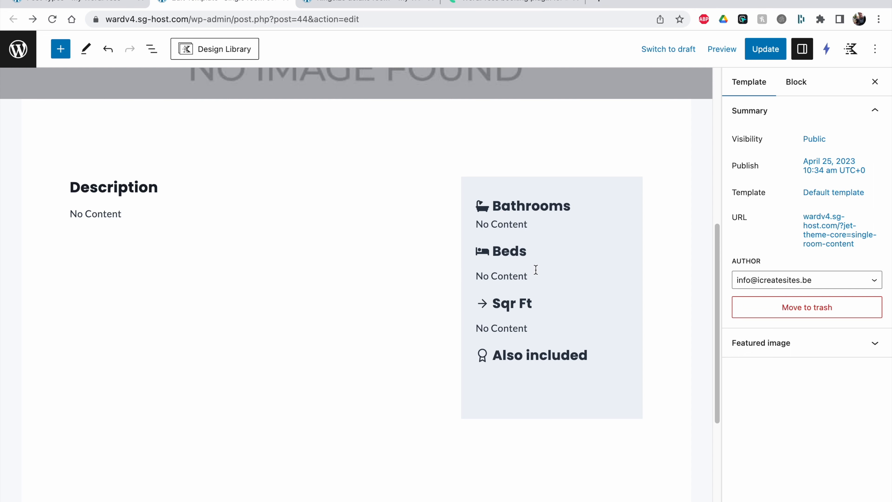
Show the block list, duplicate the "Also included" heading and move the copy below the Dynamic Field block.
{"action": "left_click", "coordinate": [601, 366]}
{"action": "left_click", "coordinate": [586, 361]}
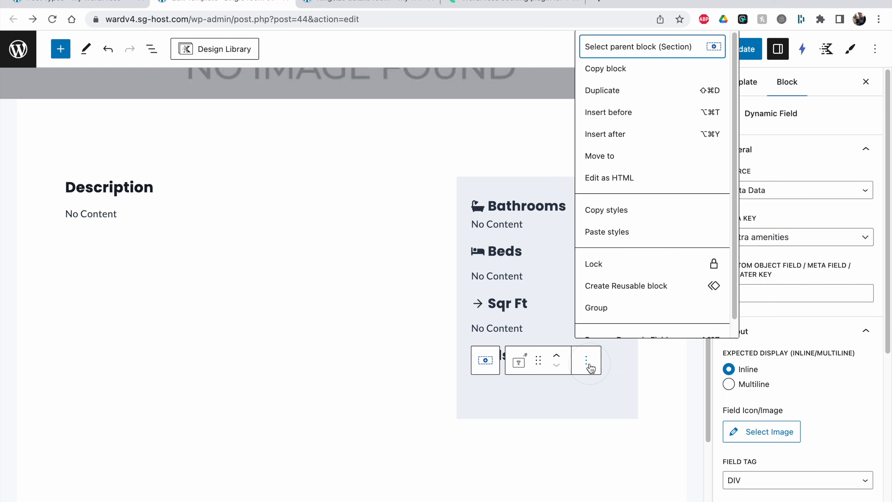
{"action": "left_click", "coordinate": [150, 52]}
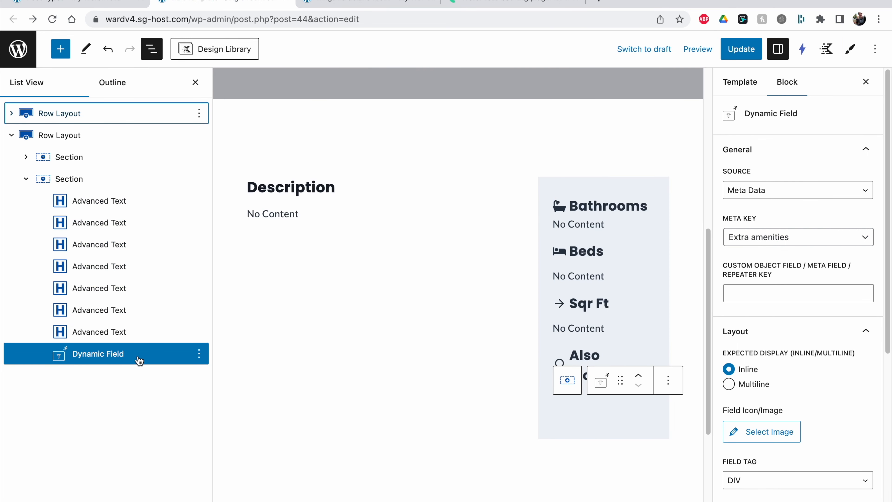
{"action": "left_click", "coordinate": [200, 357]}
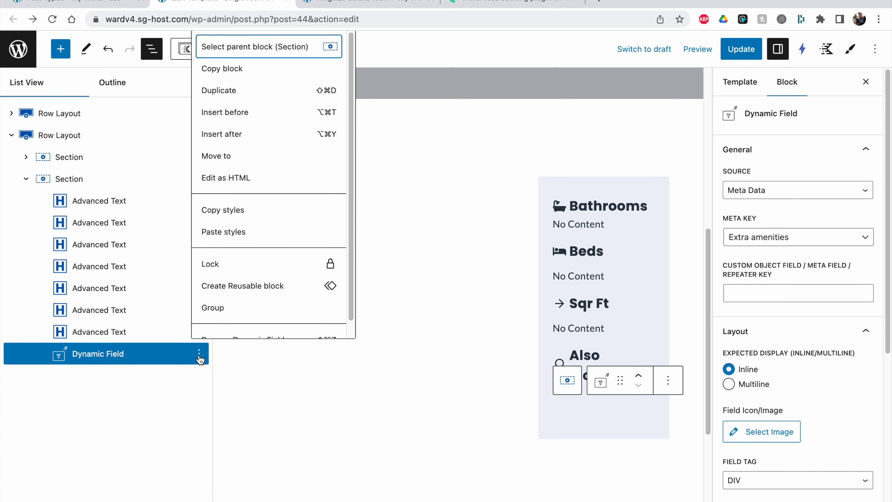
{"action": "scroll", "coordinate": [216, 274], "scroll_direction": "down", "scroll_amount": 1}
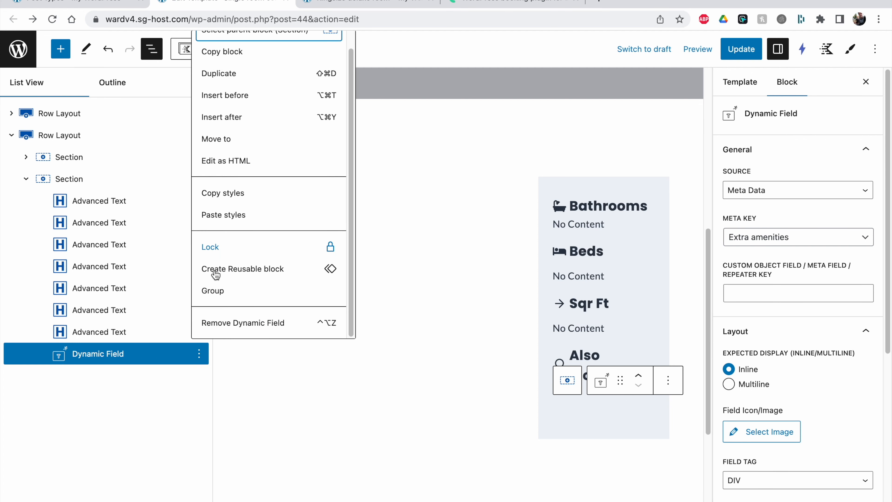
{"action": "left_click", "coordinate": [145, 329]}
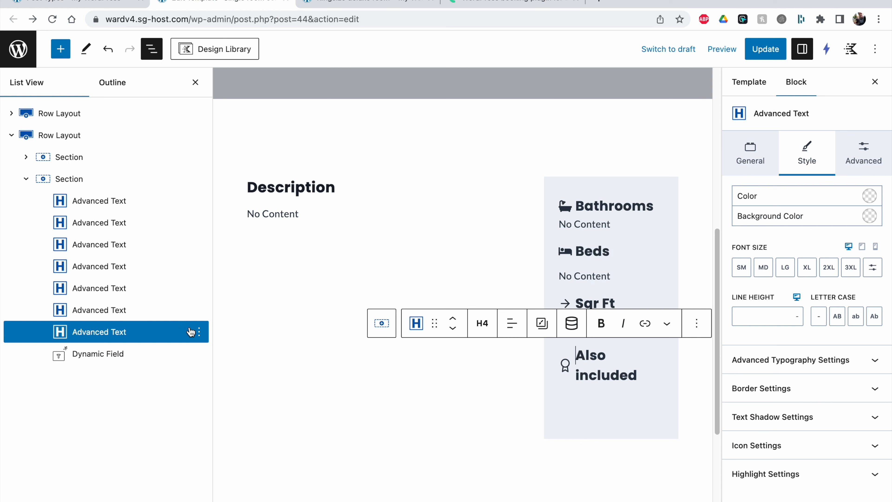
{"action": "left_click", "coordinate": [696, 323]}
{"action": "left_click", "coordinate": [716, 91]}
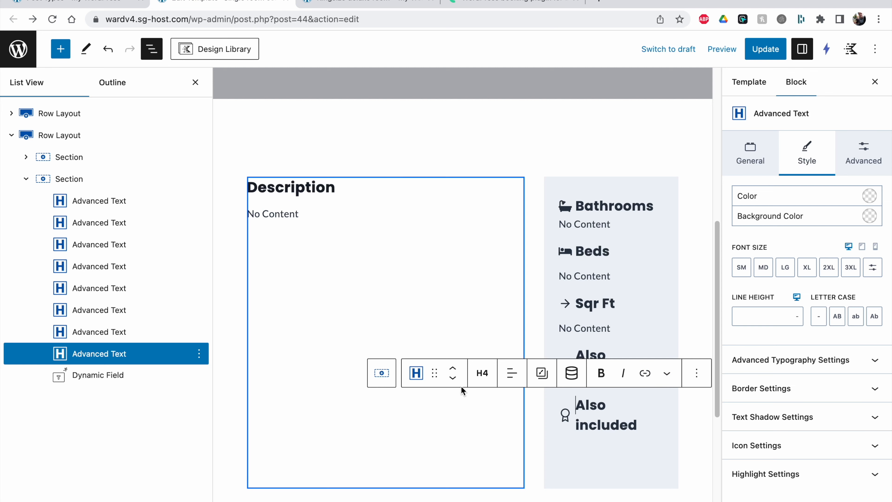
{"action": "left_click", "coordinate": [453, 378]}
Change the duplicated heading's text to "Book your stay:" and remove its icon.
{"action": "triple_click", "coordinate": [610, 423]}
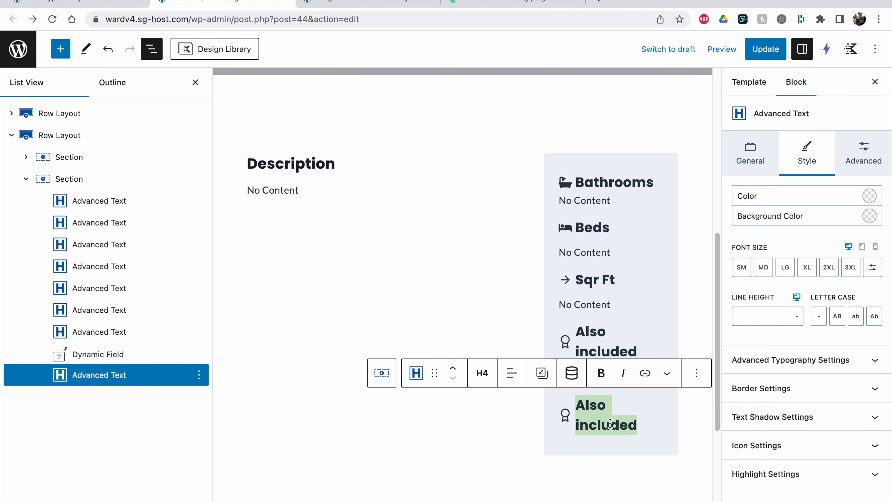
{"action": "type", "text": "Book your stay:"}
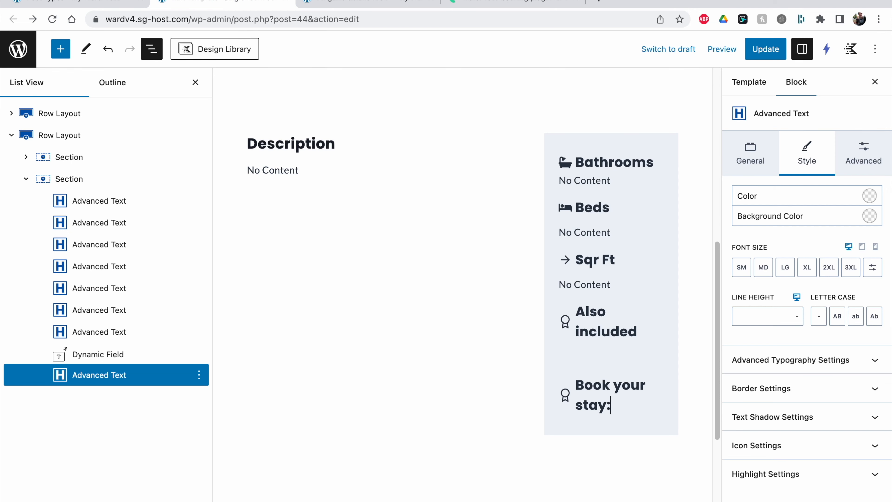
{"action": "left_click", "coordinate": [810, 444]}
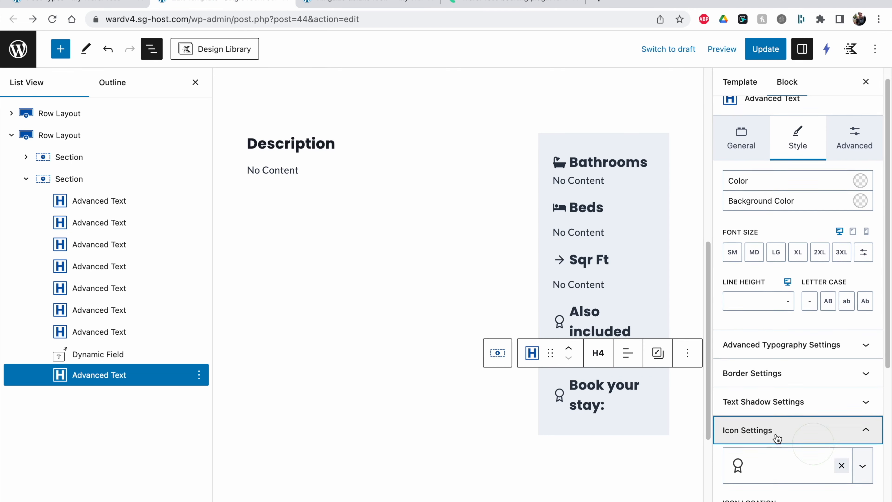
{"action": "left_click", "coordinate": [842, 250]}
Insert a JetForm block directly below the "Book your stay:" heading.
{"action": "left_click", "coordinate": [612, 410]}
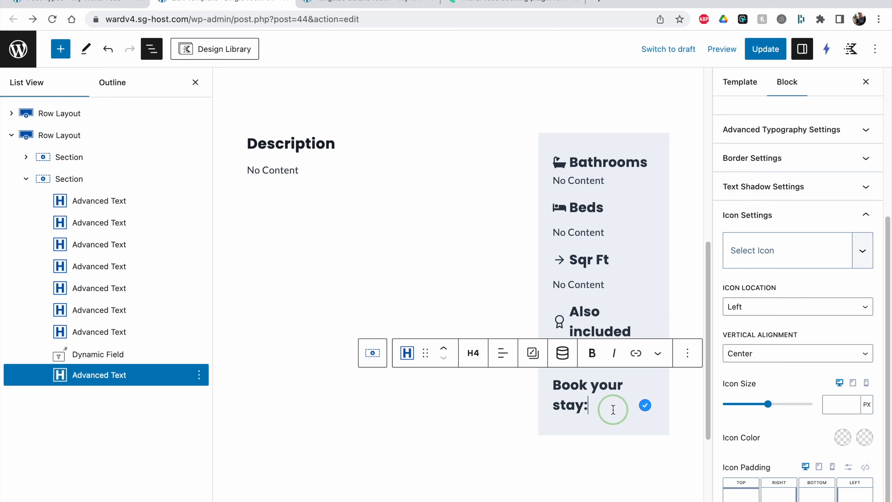
{"action": "key", "text": "Return"}
{"action": "type", "text": "/"}
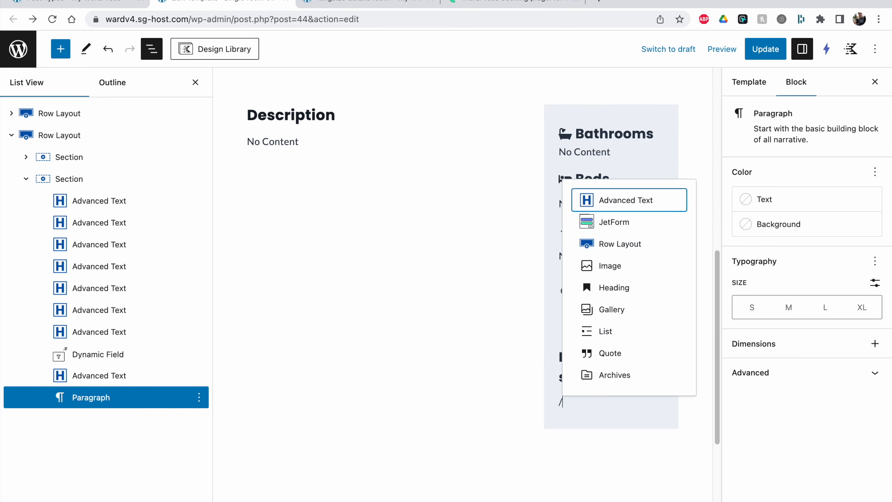
{"action": "type", "text": "jetf"}
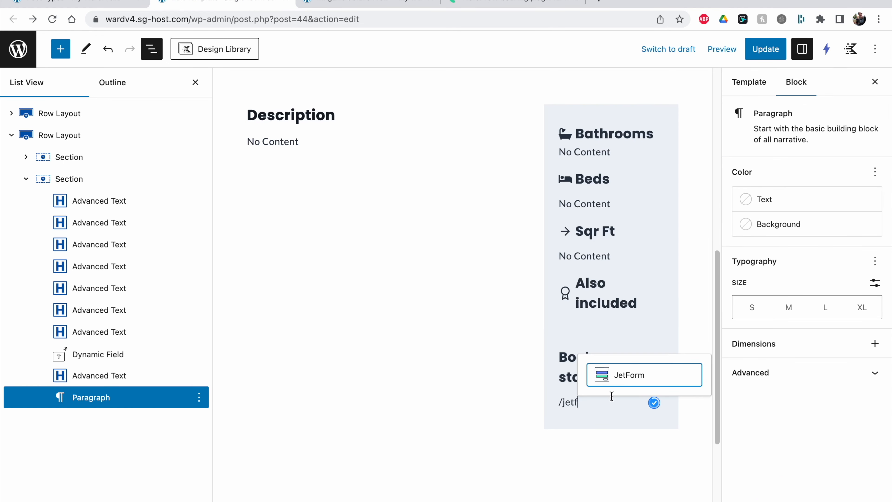
{"action": "left_click", "coordinate": [625, 379]}
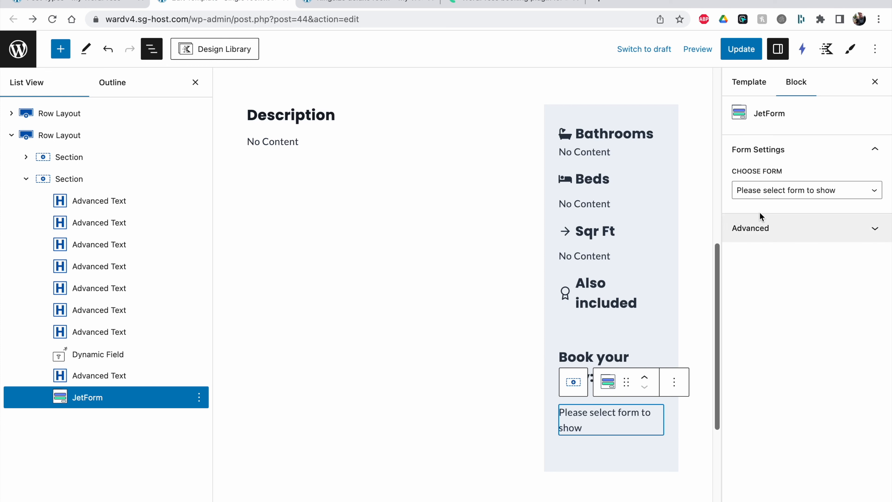
Choose Single Page Booking Form as the form for the JetForm block and look at its fields.
{"action": "left_click", "coordinate": [780, 191]}
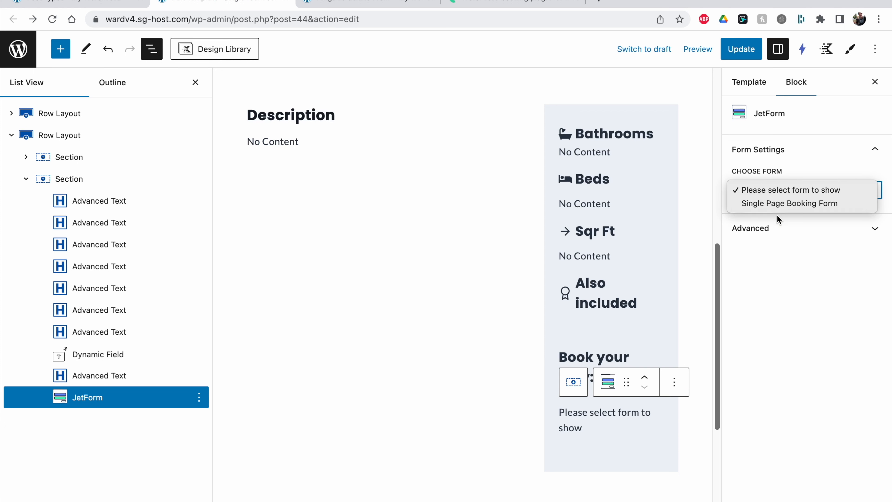
{"action": "left_click", "coordinate": [786, 203]}
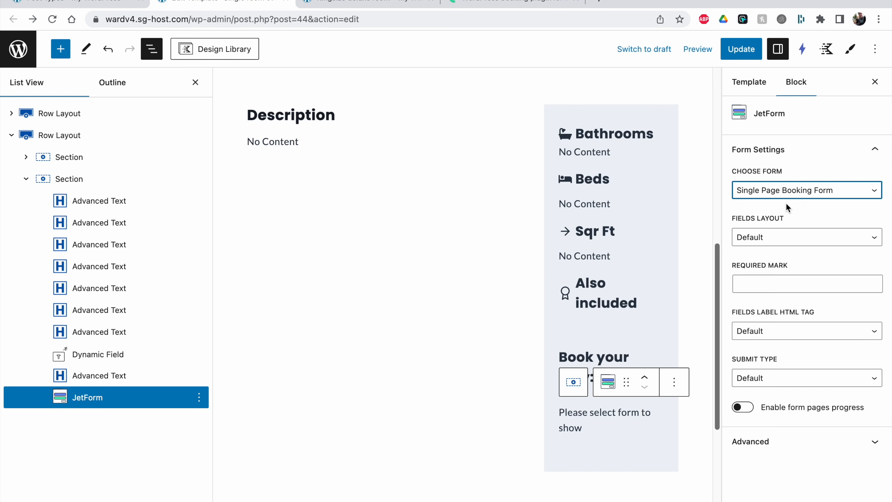
{"action": "scroll", "coordinate": [624, 424], "scroll_direction": "down", "scroll_amount": 4}
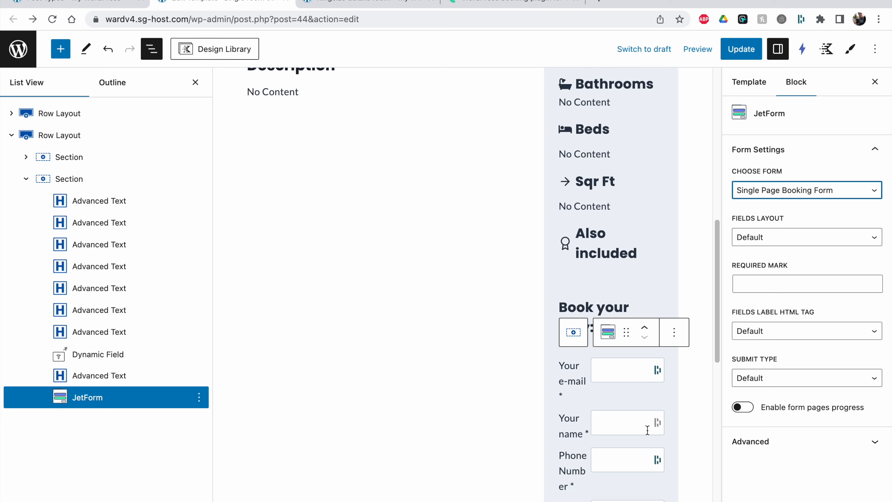
Set the fields layout of the JetForm block to Column.
{"action": "left_click", "coordinate": [769, 236]}
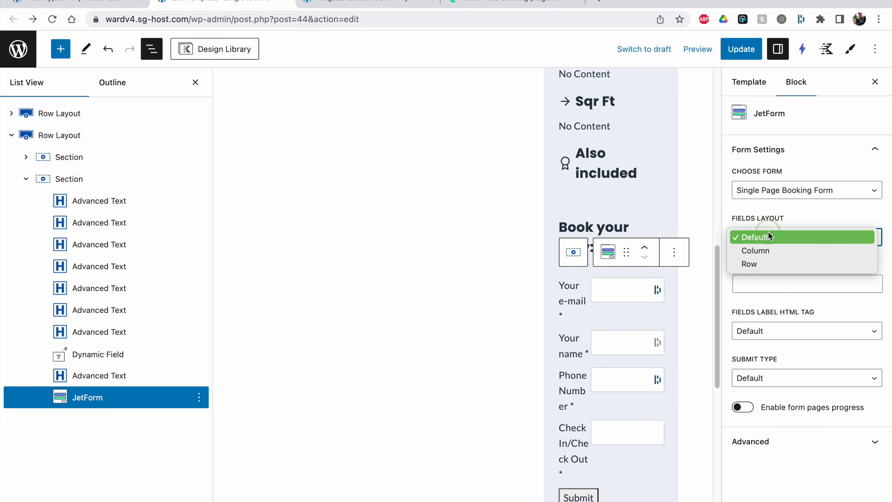
{"action": "left_click", "coordinate": [771, 253]}
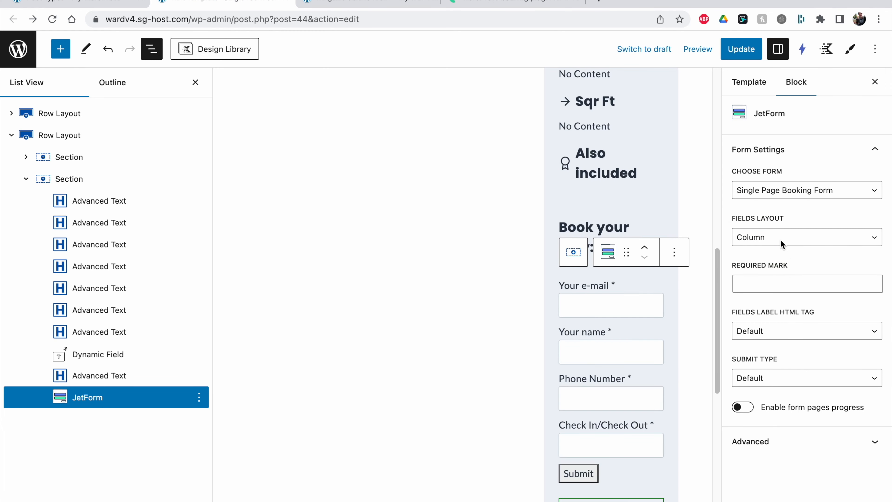
{"action": "left_click", "coordinate": [782, 243]}
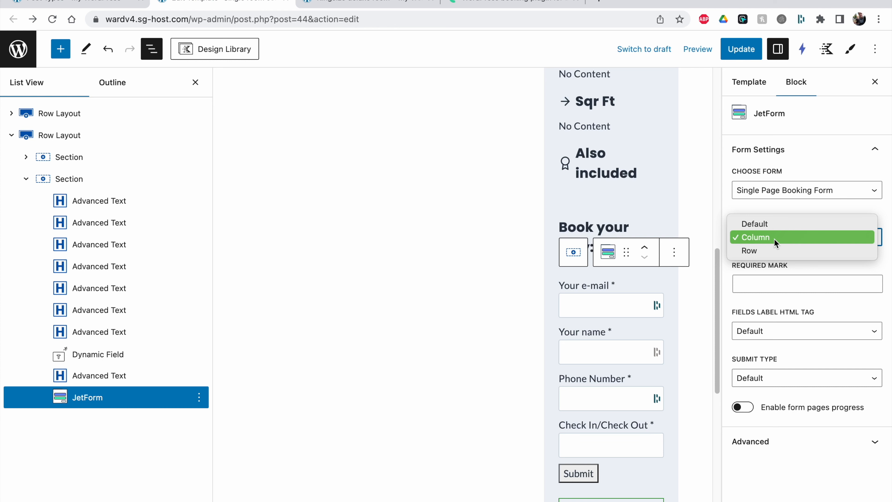
{"action": "left_click", "coordinate": [734, 208]}
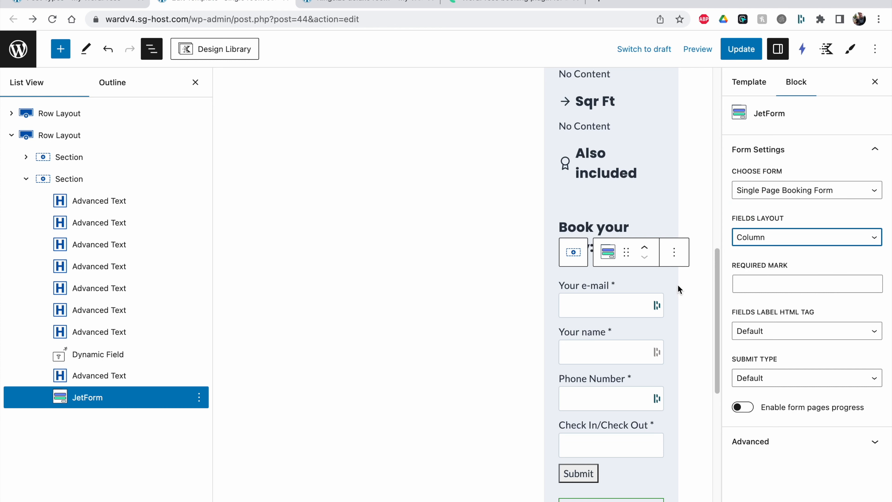
Try the Row fields layout on the booking form and switch back to Column.
{"action": "left_click", "coordinate": [755, 242]}
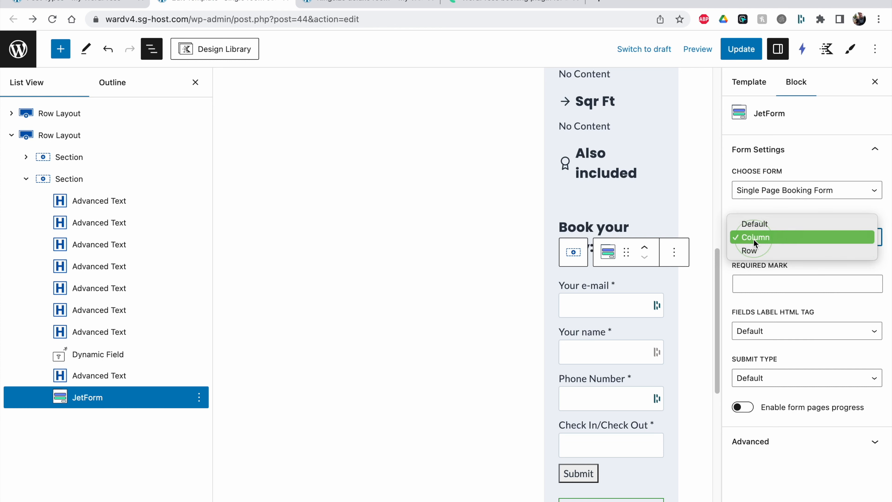
{"action": "left_click", "coordinate": [758, 250]}
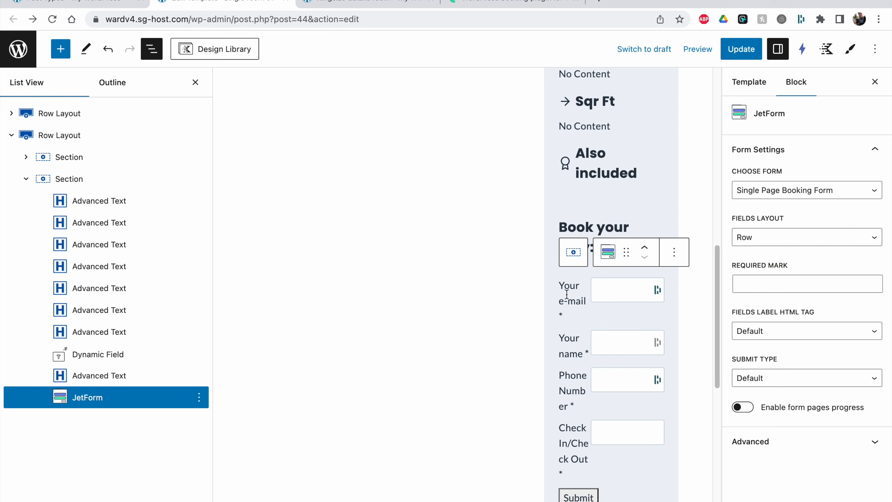
{"action": "left_click", "coordinate": [762, 237]}
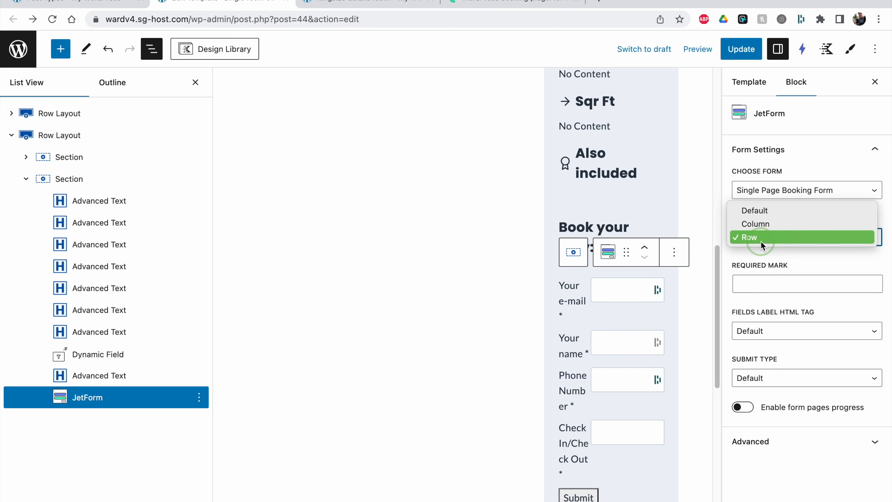
{"action": "left_click", "coordinate": [758, 221]}
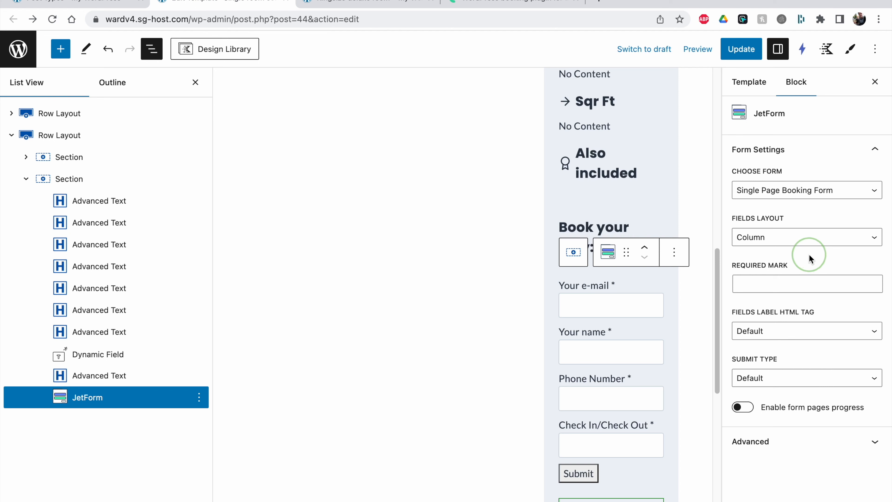
Update the template, reload the Kingsize Deluxe room page and check its "Book your stay:" form fields.
{"action": "left_click", "coordinate": [740, 57]}
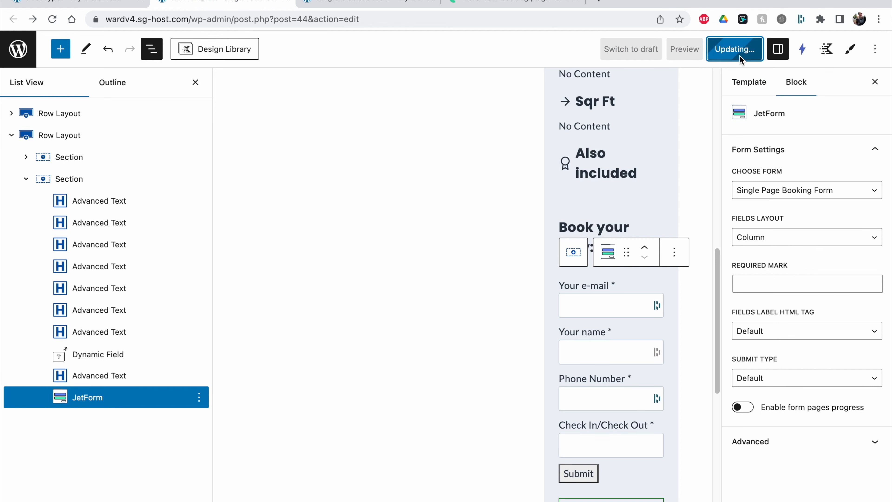
{"action": "left_click", "coordinate": [351, 3]}
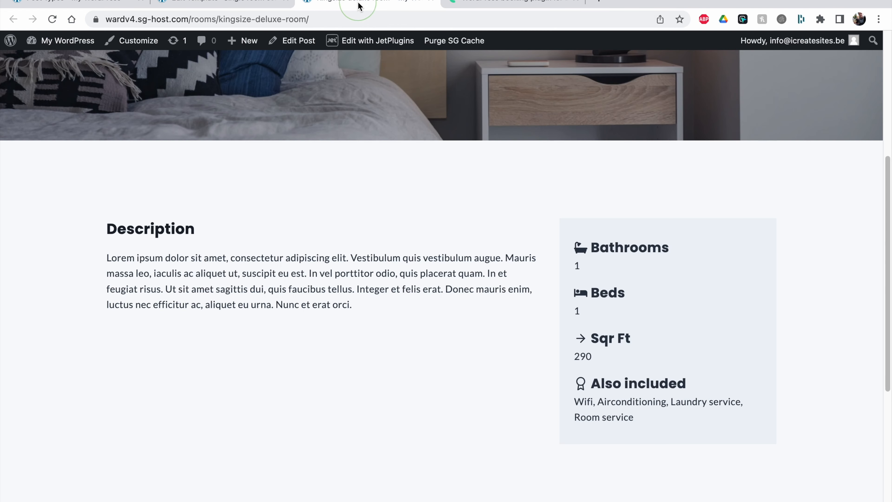
{"action": "left_click", "coordinate": [52, 19]}
{"action": "scroll", "coordinate": [334, 216], "scroll_direction": "down", "scroll_amount": 5}
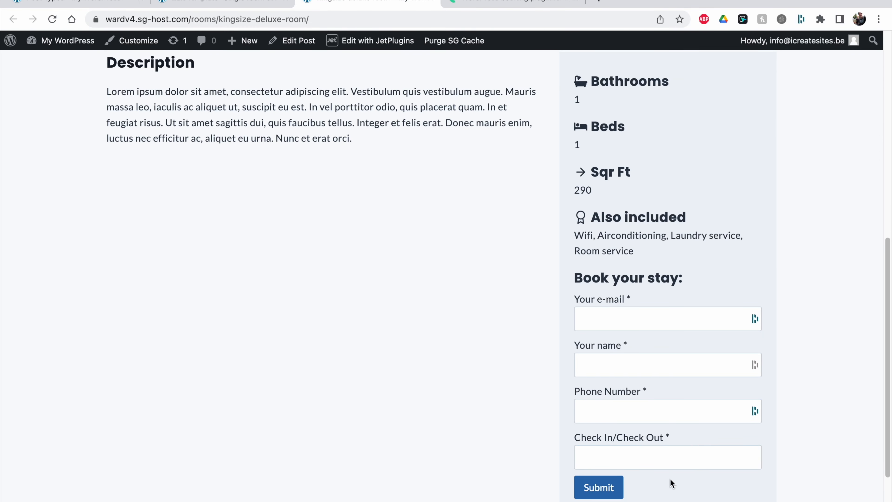
{"action": "left_click_drag", "start_coordinate": [574, 278], "coordinate": [712, 278]}
{"action": "left_click", "coordinate": [712, 278]}
{"action": "left_click_drag", "start_coordinate": [575, 443], "coordinate": [690, 436]}
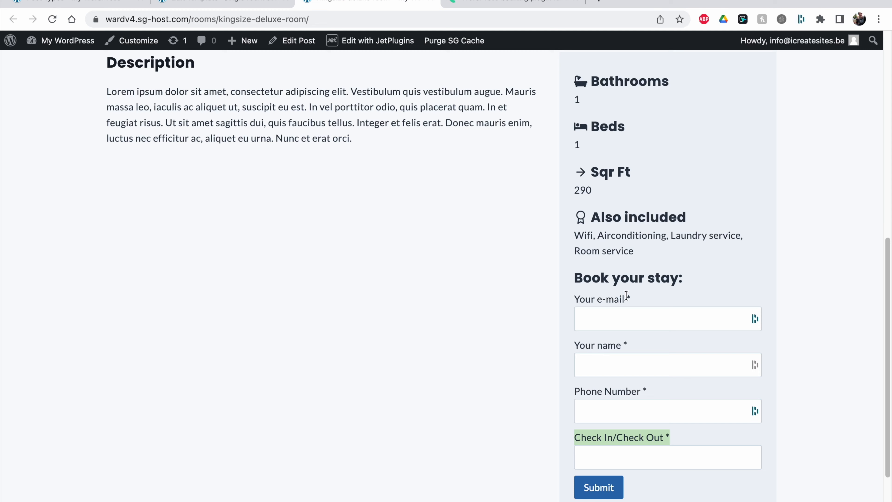
Open Single Page Booking Form for editing in JetFormBuilder and look over its fields.
{"action": "left_click", "coordinate": [264, 7]}
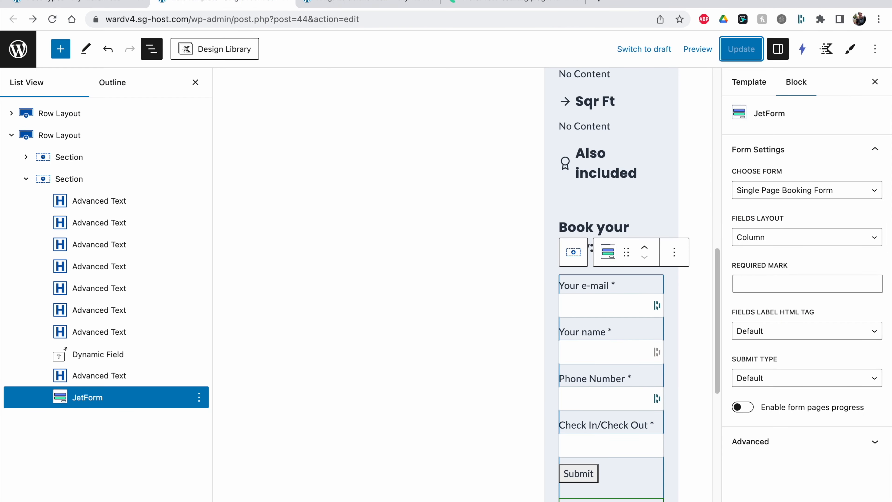
{"action": "left_click", "coordinate": [77, 4]}
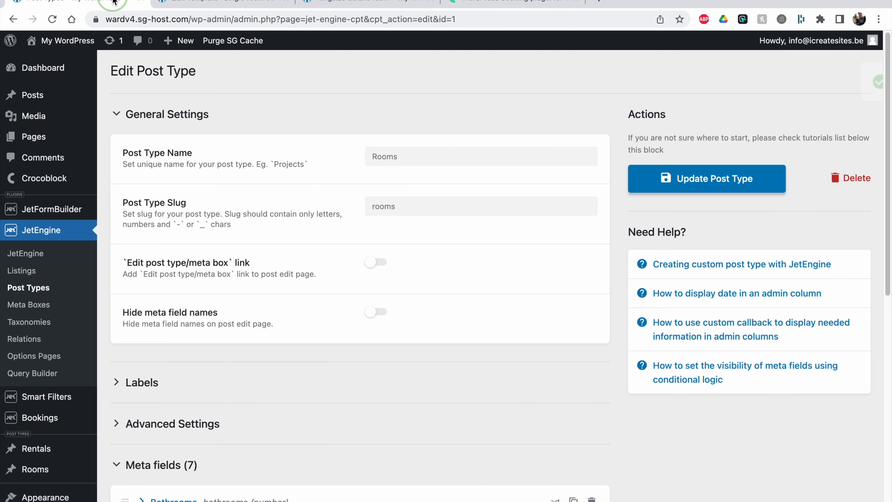
{"action": "left_click", "coordinate": [56, 210]}
{"action": "mouse_move", "coordinate": [208, 173]}
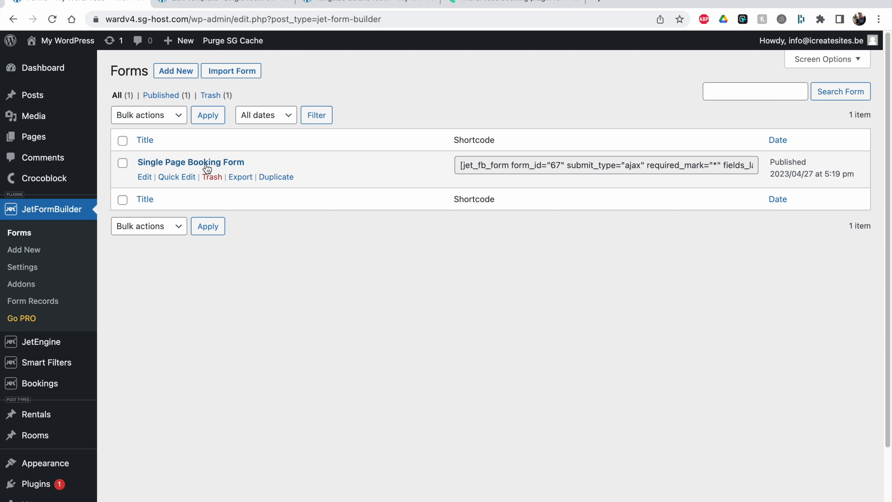
{"action": "left_click", "coordinate": [218, 165]}
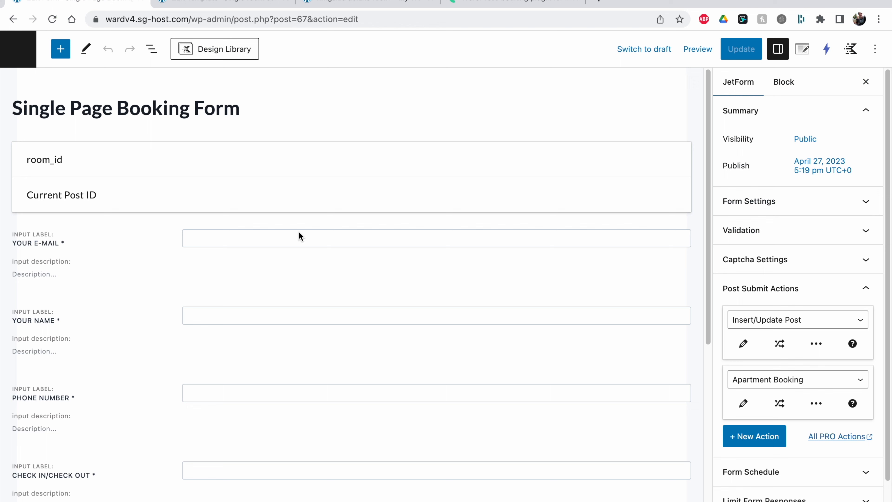
{"action": "scroll", "coordinate": [504, 309], "scroll_direction": "down", "scroll_amount": 2}
{"action": "scroll", "coordinate": [504, 309], "scroll_direction": "up", "scroll_amount": 2}
{"action": "scroll", "coordinate": [322, 203], "scroll_direction": "down", "scroll_amount": 1}
{"action": "scroll", "coordinate": [433, 365], "scroll_direction": "down", "scroll_amount": 1}
Examine the form's post-submit settings for the Apartment Booking and Insert/Update Post actions.
{"action": "left_click", "coordinate": [778, 327]}
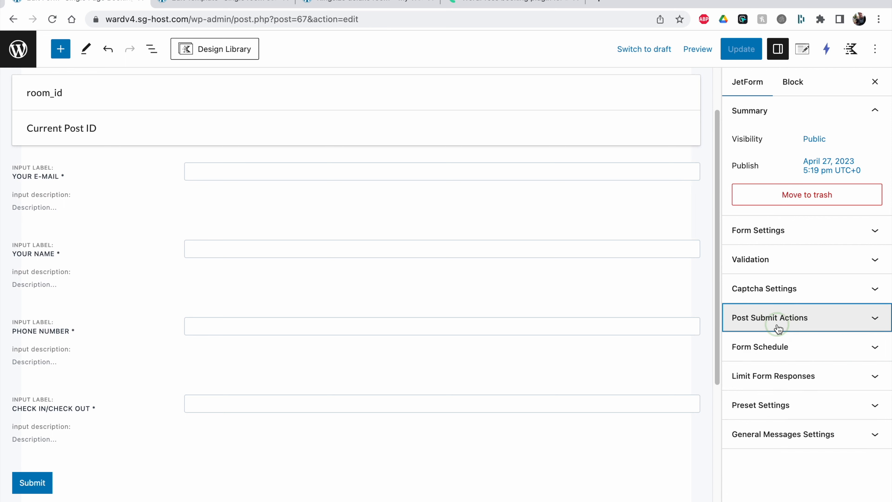
{"action": "left_click", "coordinate": [778, 327]}
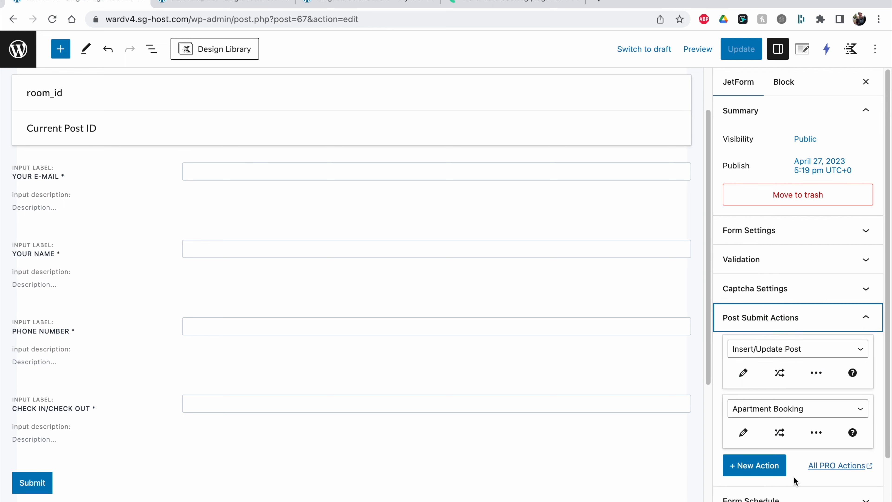
{"action": "left_click", "coordinate": [743, 432]}
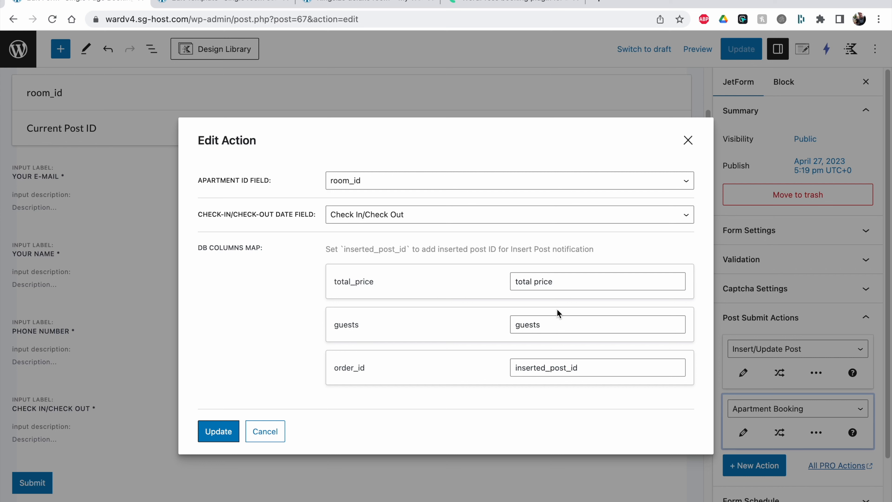
{"action": "left_click", "coordinate": [253, 279]}
{"action": "left_click", "coordinate": [328, 286]}
{"action": "left_click_drag", "start_coordinate": [328, 289], "coordinate": [388, 292]}
{"action": "left_click", "coordinate": [362, 333]}
{"action": "left_click_drag", "start_coordinate": [329, 326], "coordinate": [358, 329]}
{"action": "left_click", "coordinate": [472, 298]}
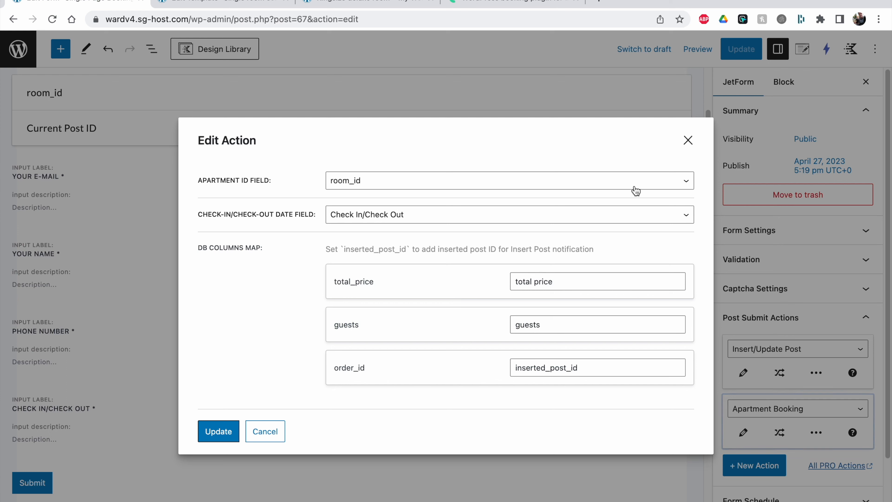
{"action": "left_click", "coordinate": [688, 142]}
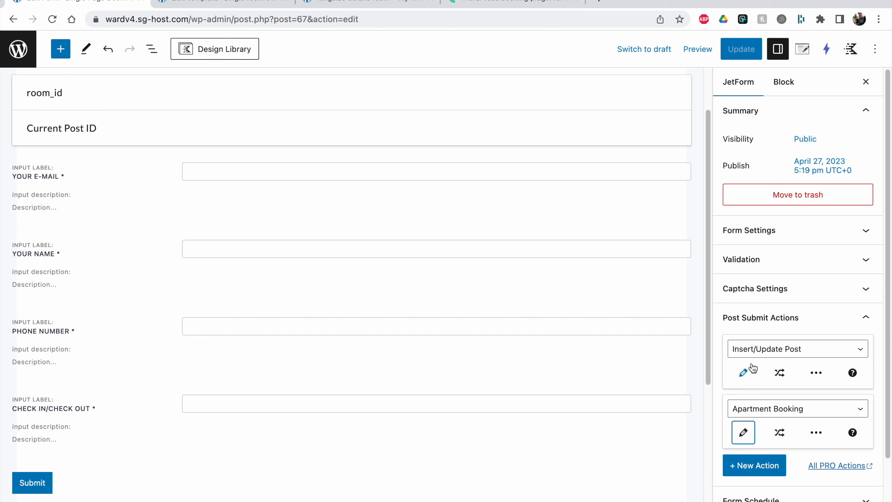
{"action": "left_click", "coordinate": [743, 373]}
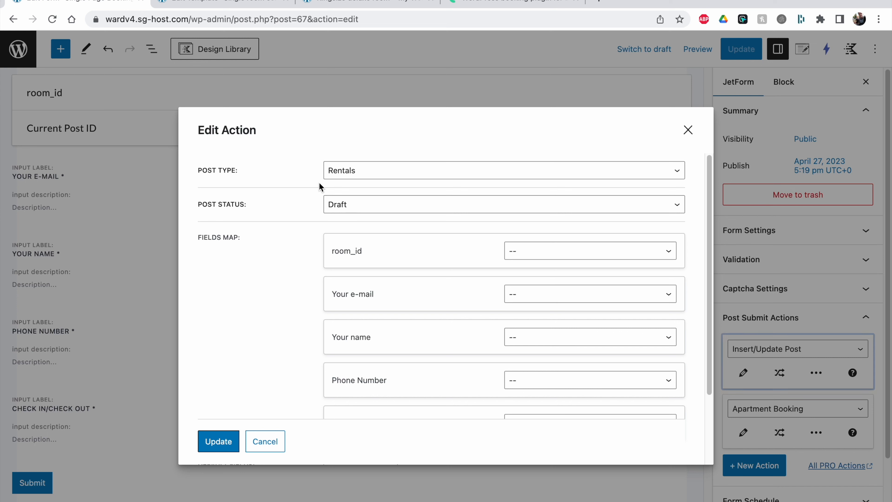
{"action": "left_click", "coordinate": [688, 131]}
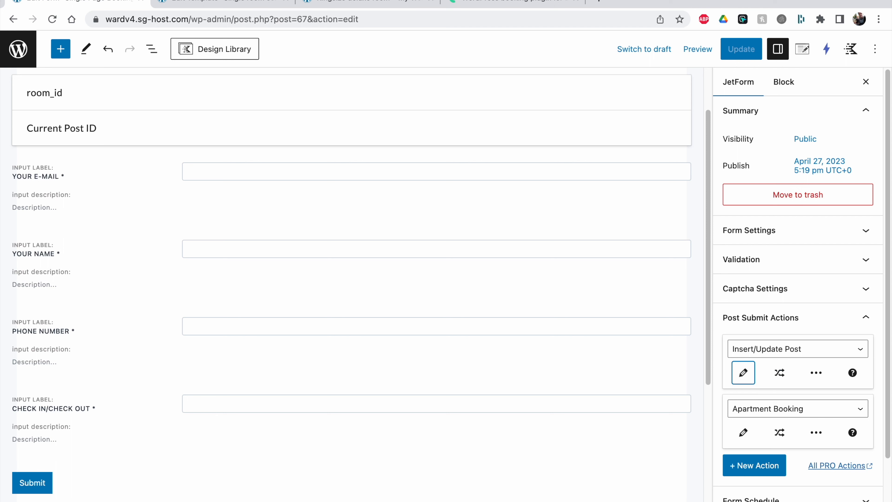
Move the Check In/Check Out field above the Your e-mail field in the booking form.
{"action": "left_click", "coordinate": [253, 399]}
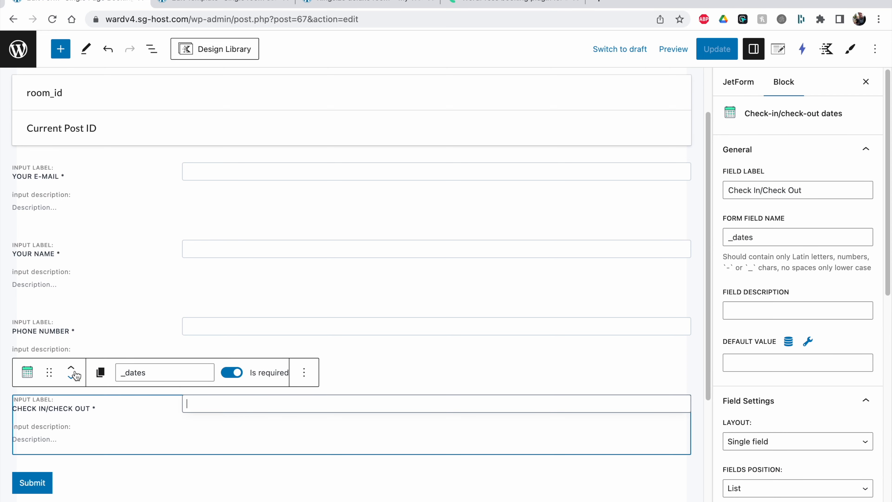
{"action": "left_click", "coordinate": [73, 368]}
{"action": "left_click", "coordinate": [73, 371]}
{"action": "left_click", "coordinate": [73, 355]}
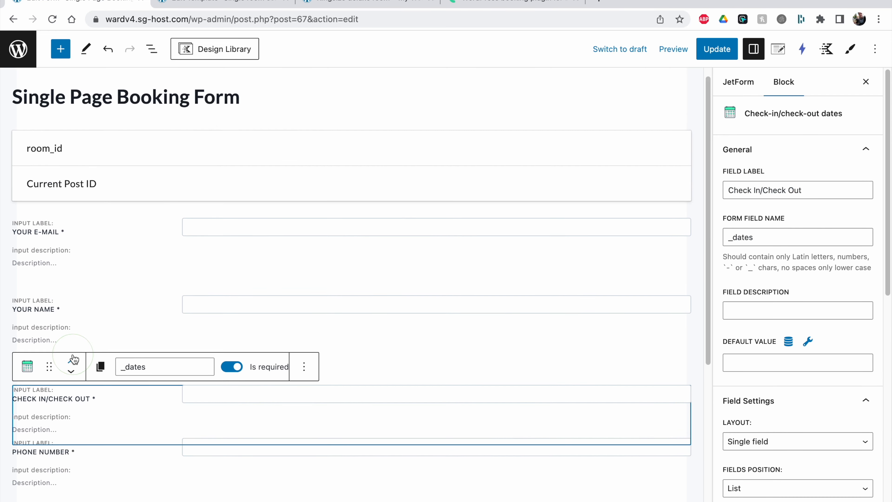
{"action": "left_click", "coordinate": [72, 278]}
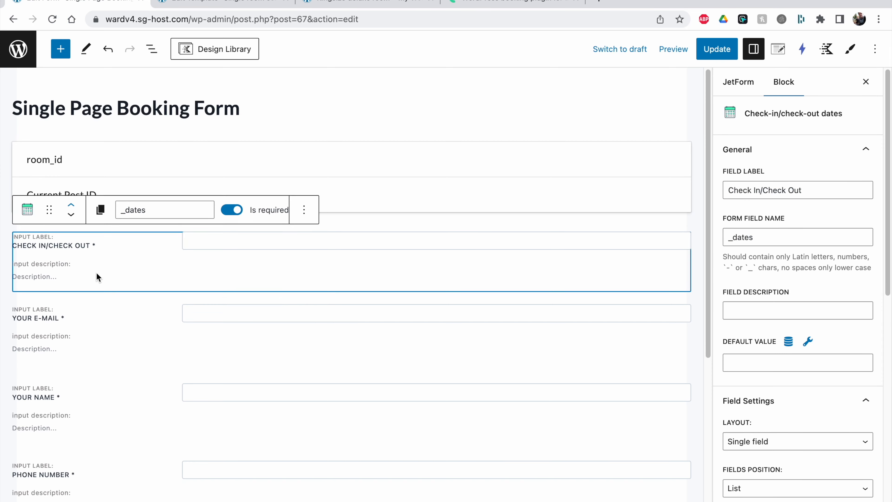
Set the Check In/Check Out field's date format to DD-MM-YYYY.
{"action": "left_click", "coordinate": [269, 241]}
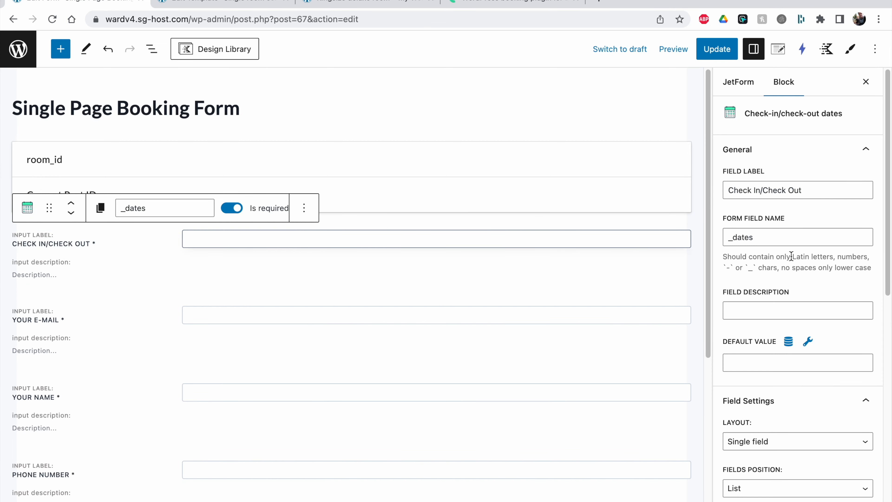
{"action": "scroll", "coordinate": [791, 257], "scroll_direction": "down", "scroll_amount": 4}
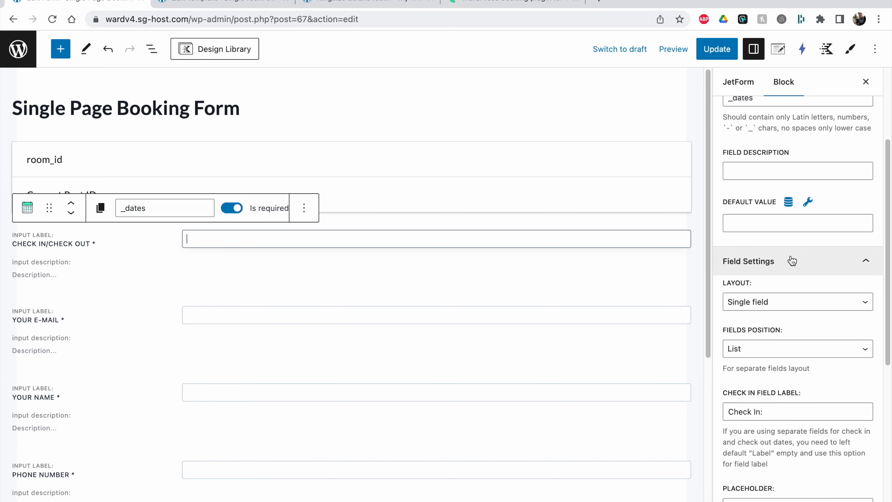
{"action": "scroll", "coordinate": [791, 258], "scroll_direction": "down", "scroll_amount": 5}
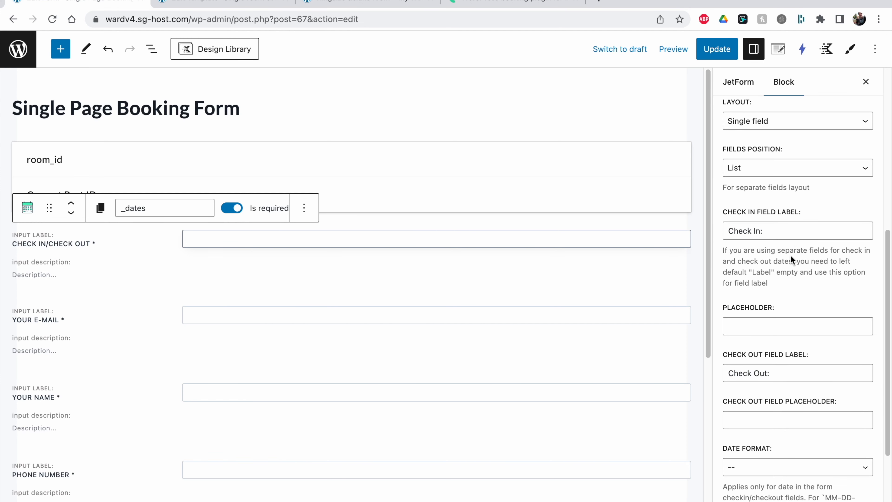
{"action": "scroll", "coordinate": [791, 259], "scroll_direction": "down", "scroll_amount": 2}
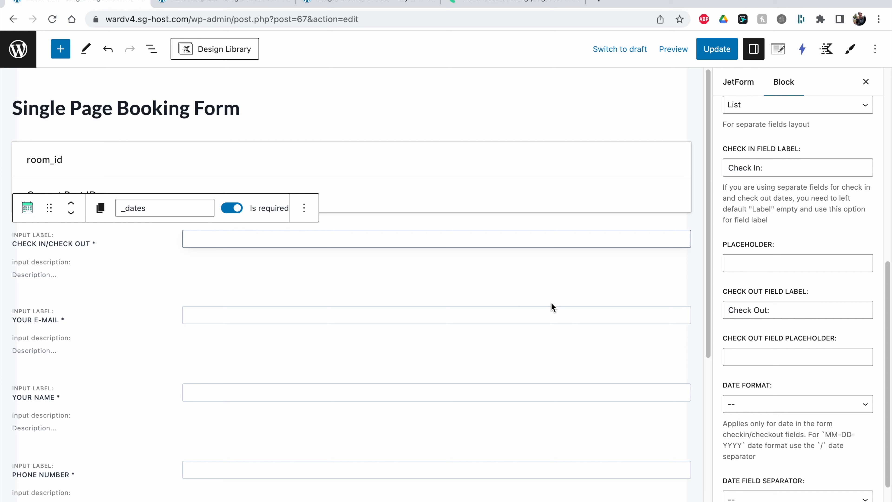
{"action": "scroll", "coordinate": [832, 368], "scroll_direction": "down", "scroll_amount": 2}
{"action": "left_click", "coordinate": [801, 331]}
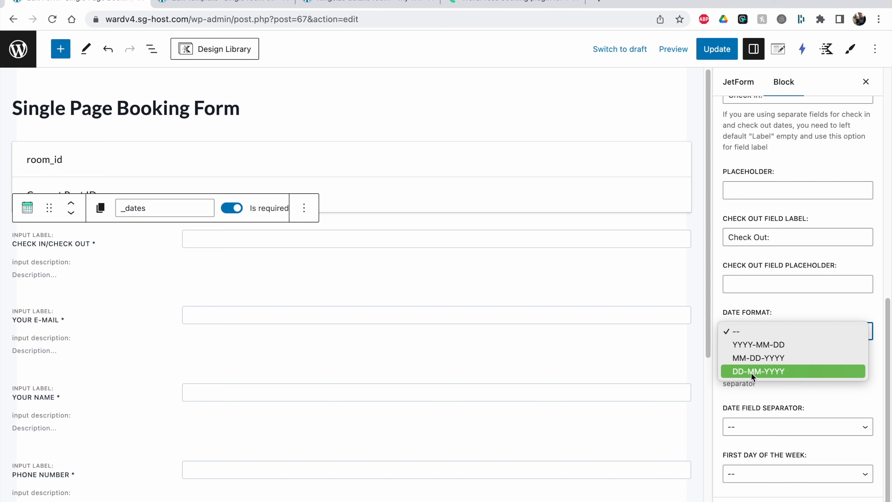
{"action": "left_click", "coordinate": [774, 371]}
{"action": "left_click", "coordinate": [793, 388]}
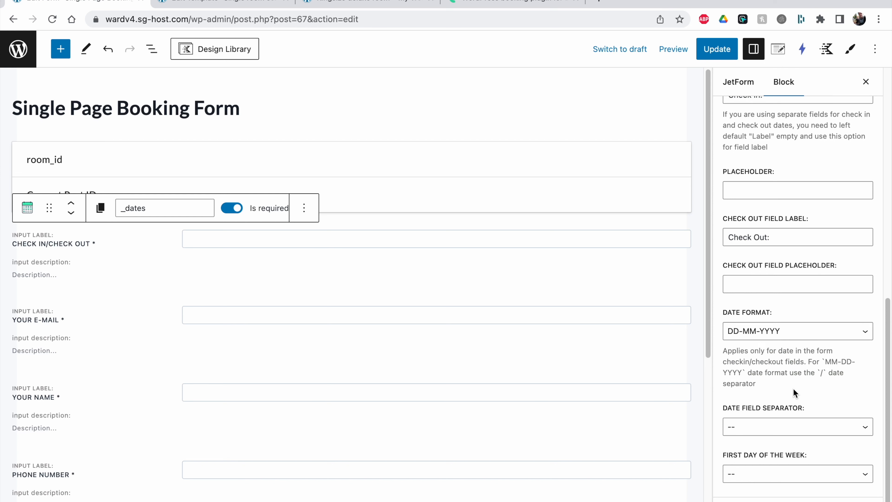
Set the Check In/Check Out field's date separator to "/" and its first day of the week to Monday.
{"action": "left_click", "coordinate": [767, 429]}
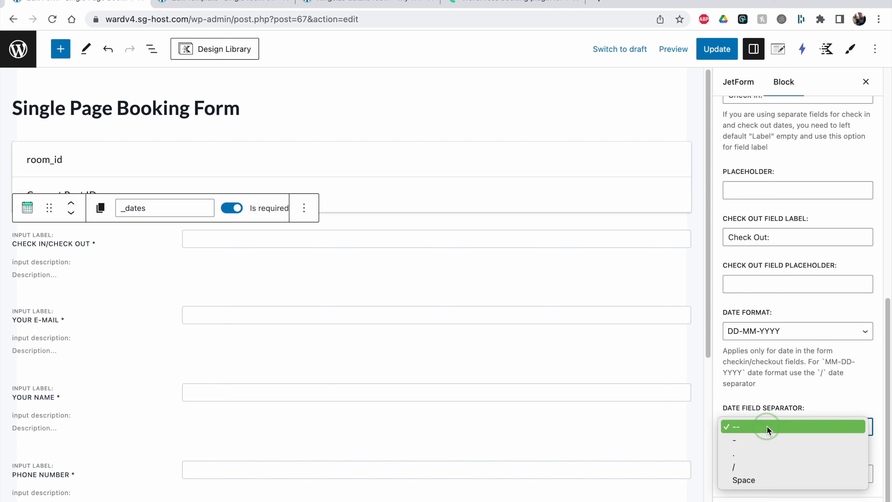
{"action": "left_click", "coordinate": [768, 465]}
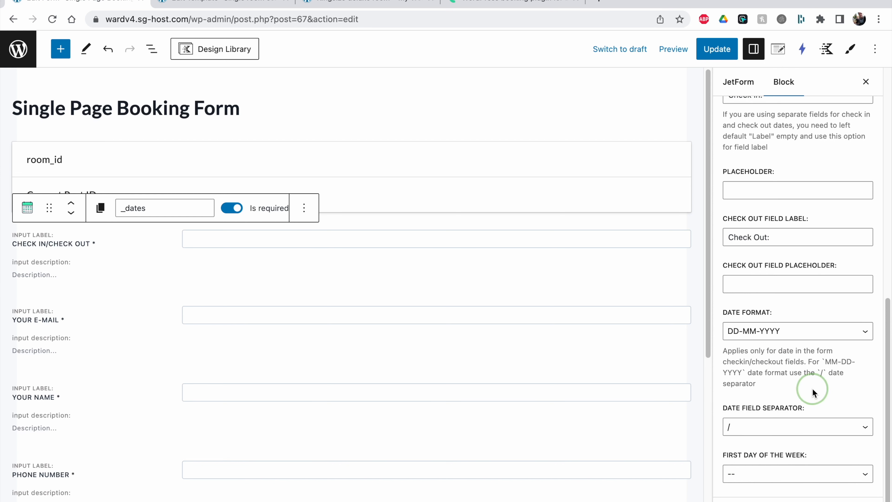
{"action": "left_click", "coordinate": [807, 473]}
{"action": "left_click", "coordinate": [791, 484]}
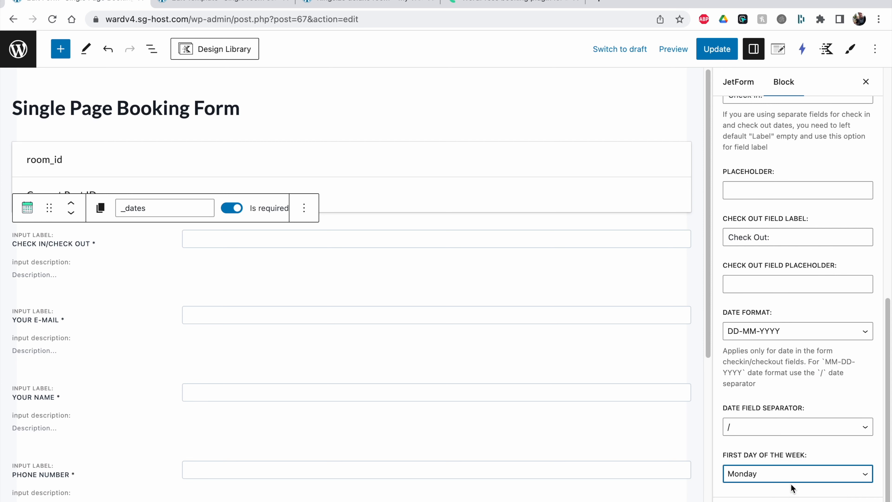
Save the booking form with "/" as its date separator and reload the Kingsize Deluxe Room page.
{"action": "left_click", "coordinate": [834, 426]}
{"action": "left_click", "coordinate": [879, 449]}
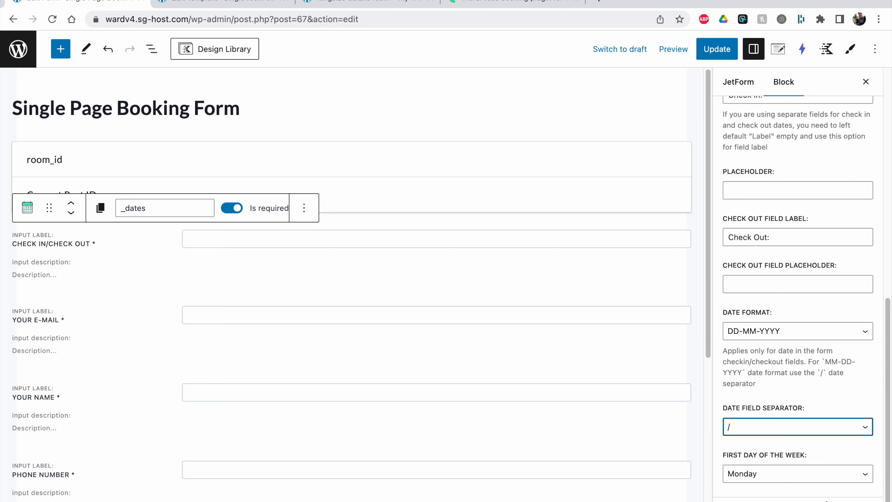
{"action": "left_click", "coordinate": [714, 50]}
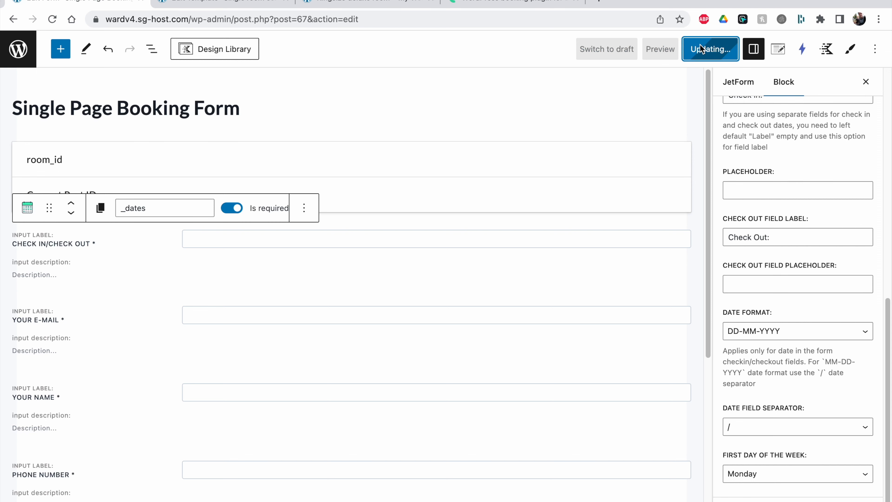
{"action": "left_click", "coordinate": [351, 3]}
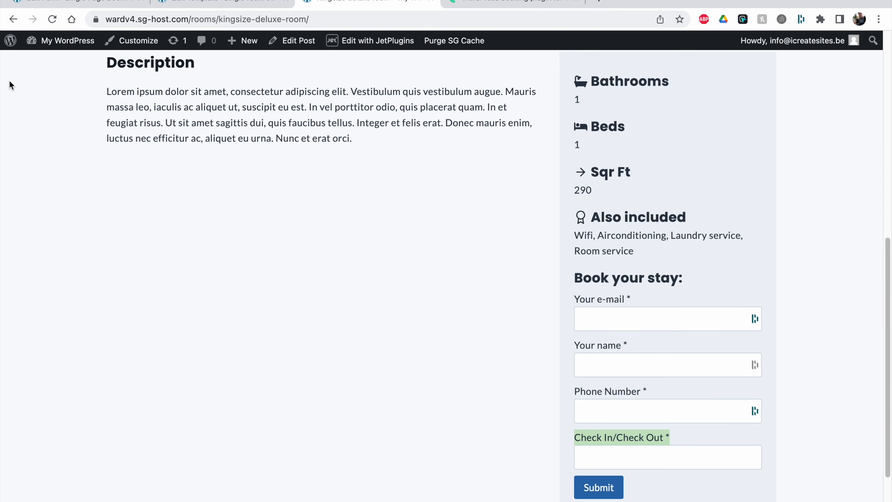
{"action": "left_click", "coordinate": [52, 19]}
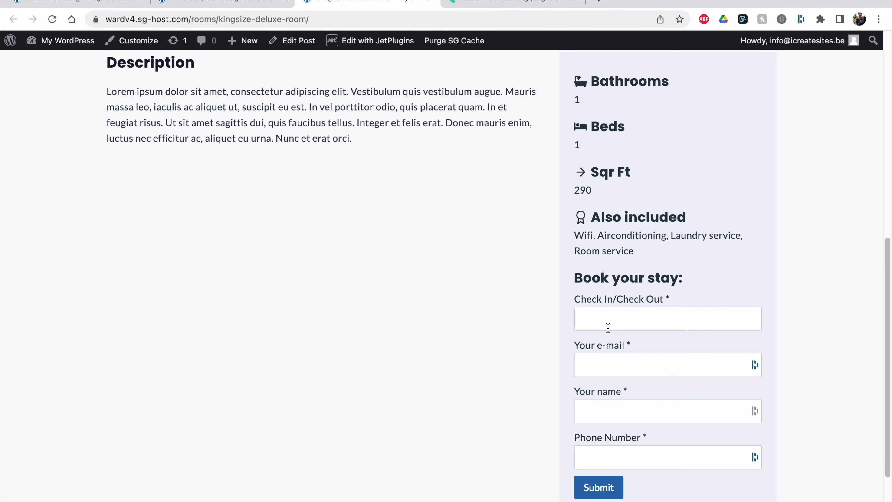
Choose 4 May 2023 to 7 May 2023 as the check-in and check-out dates in the room page's booking form.
{"action": "left_click", "coordinate": [615, 324]}
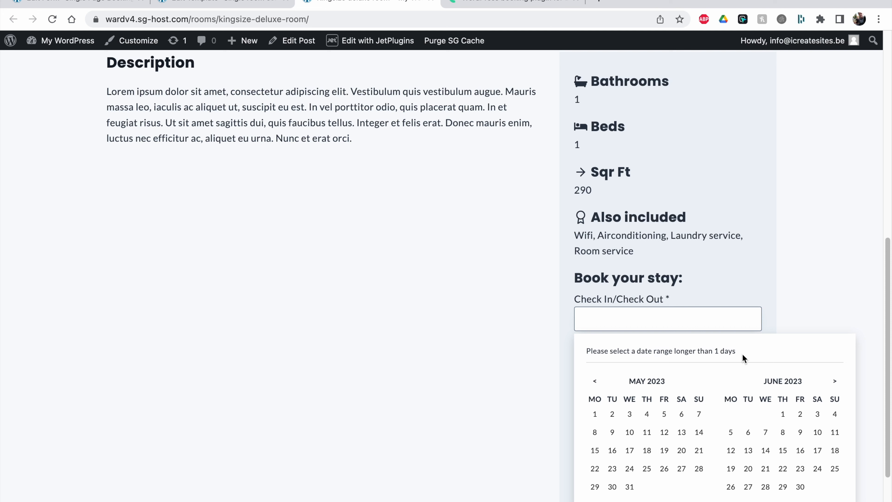
{"action": "left_click", "coordinate": [647, 416]}
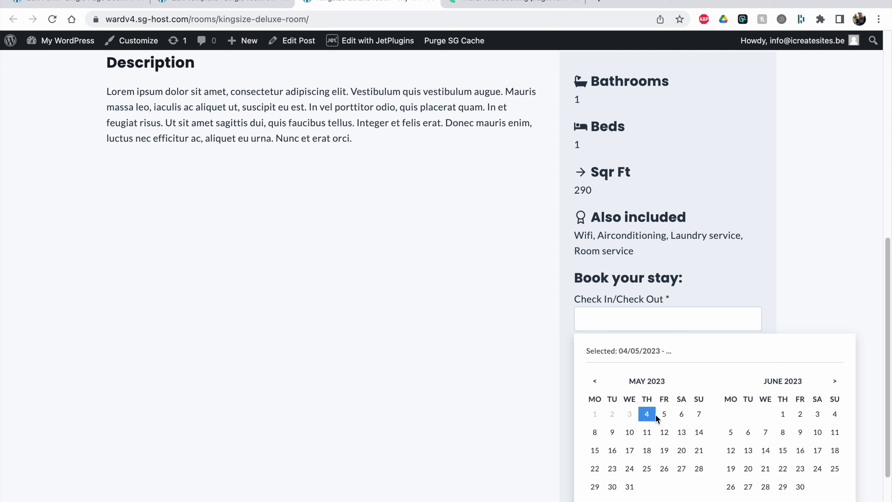
{"action": "left_click", "coordinate": [699, 414]}
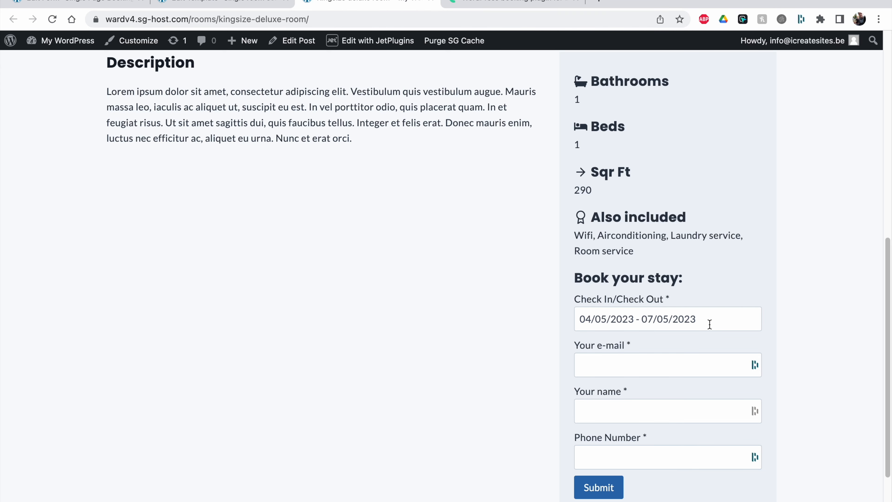
Compare the e-mail, name and phone number fields in the form editor with the booking form on the room page.
{"action": "left_click", "coordinate": [82, 4]}
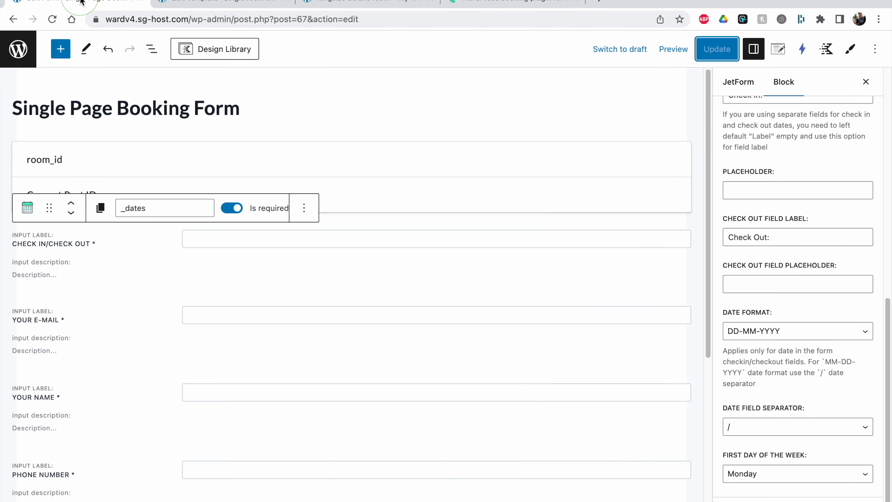
{"action": "left_click", "coordinate": [171, 294]}
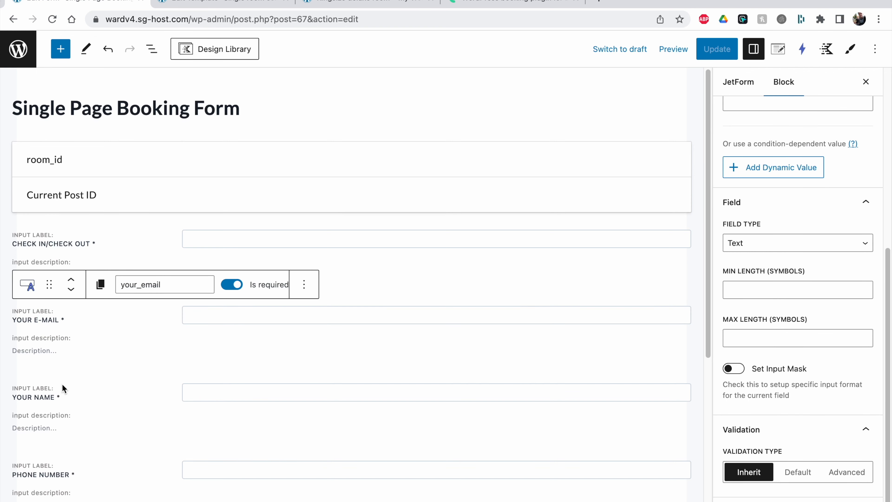
{"action": "left_click", "coordinate": [55, 397]}
{"action": "scroll", "coordinate": [55, 393], "scroll_direction": "down", "scroll_amount": 2}
{"action": "left_click", "coordinate": [65, 424]}
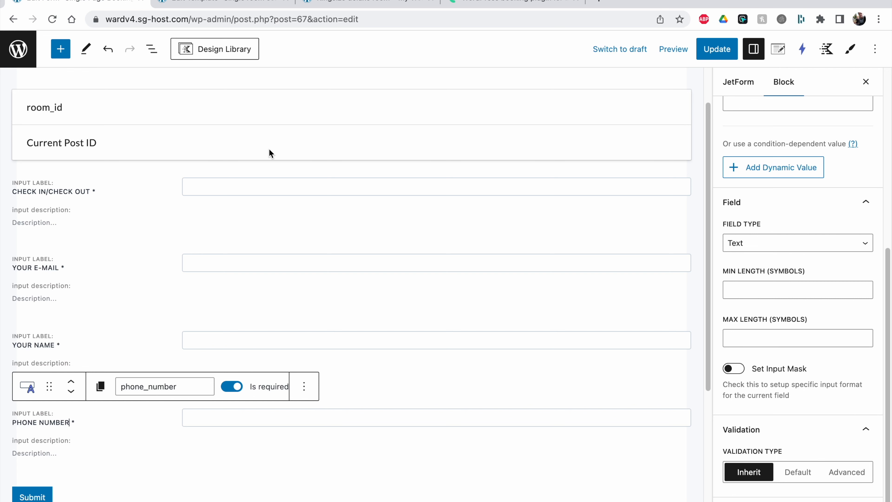
{"action": "left_click", "coordinate": [358, 10]}
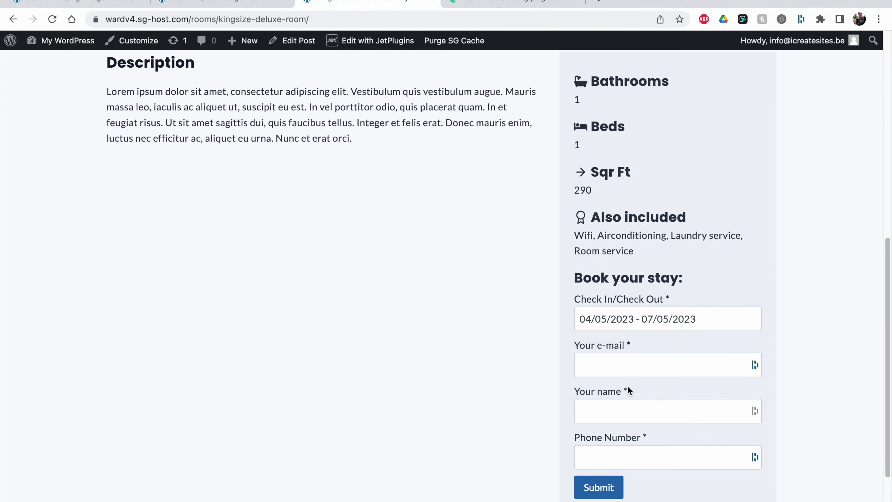
{"action": "scroll", "coordinate": [655, 430], "scroll_direction": "down", "scroll_amount": 1}
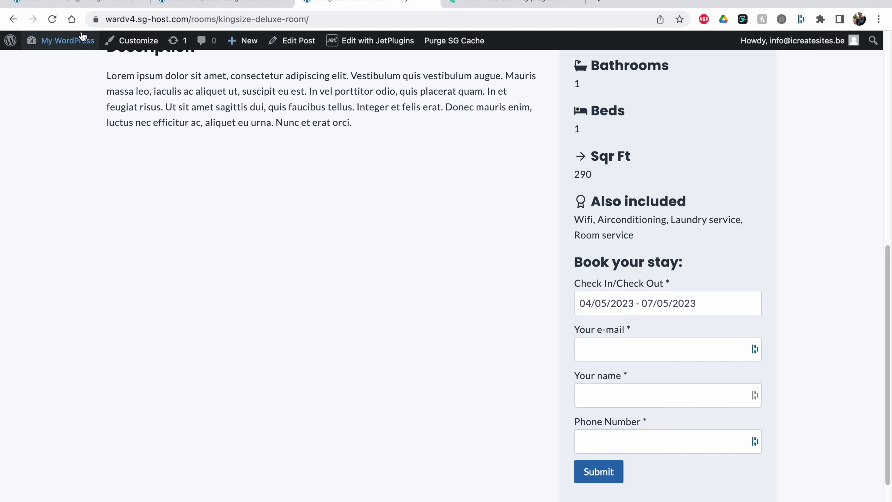
Insert a Calculated Field directly after the Check In/Check Out field in the Single Page Booking Form.
{"action": "left_click", "coordinate": [68, 2]}
{"action": "scroll", "coordinate": [235, 263], "scroll_direction": "down", "scroll_amount": 1}
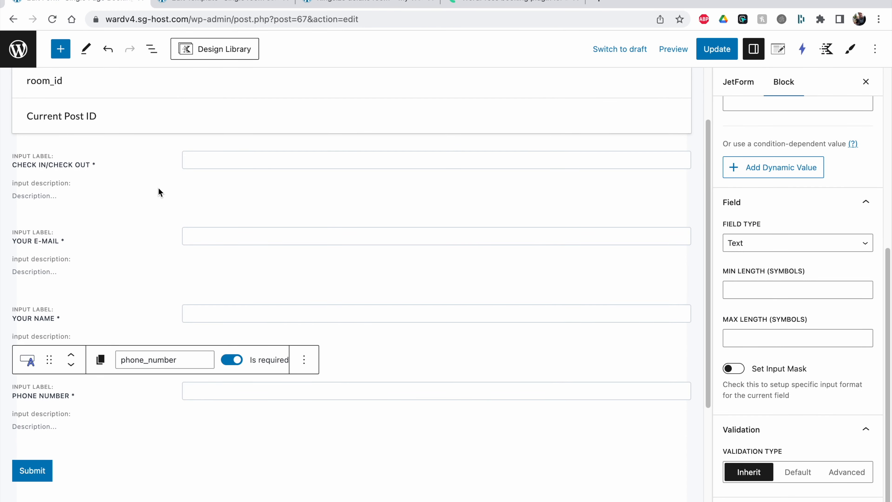
{"action": "left_click", "coordinate": [147, 186]}
{"action": "left_click", "coordinate": [304, 129]}
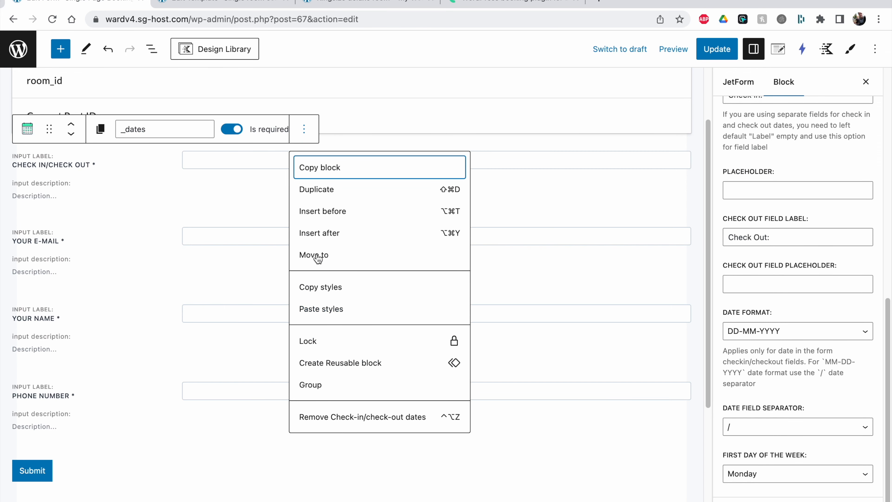
{"action": "left_click", "coordinate": [317, 232]}
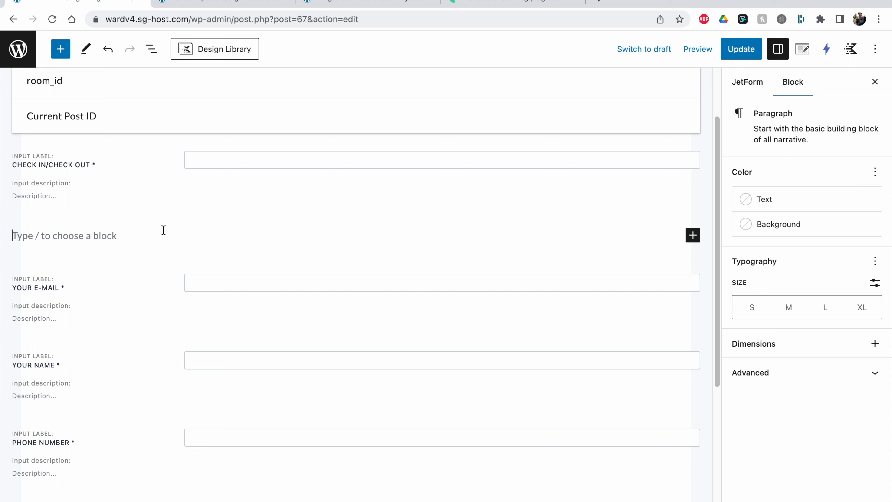
{"action": "type", "text": "/cal"}
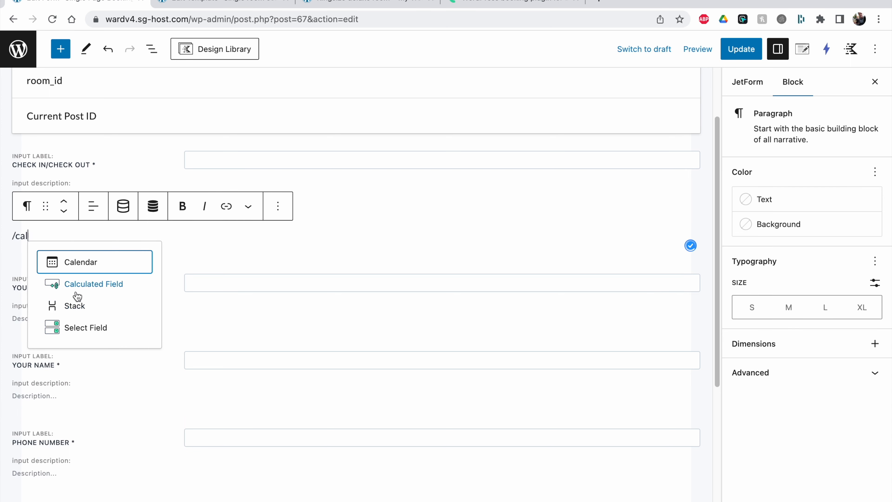
{"action": "left_click", "coordinate": [78, 286]}
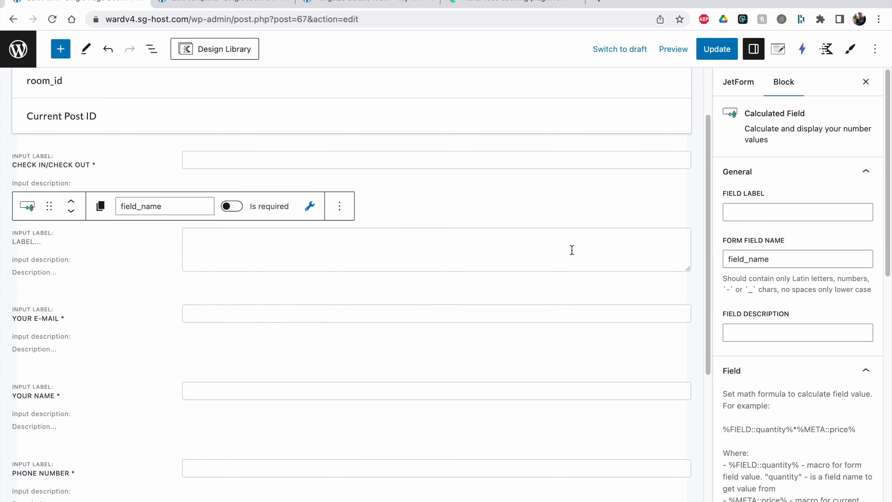
Set the calculated field's form field name to "totalprice" and its label to "total price".
{"action": "double_click", "coordinate": [786, 259]}
{"action": "type", "text": "tot"}
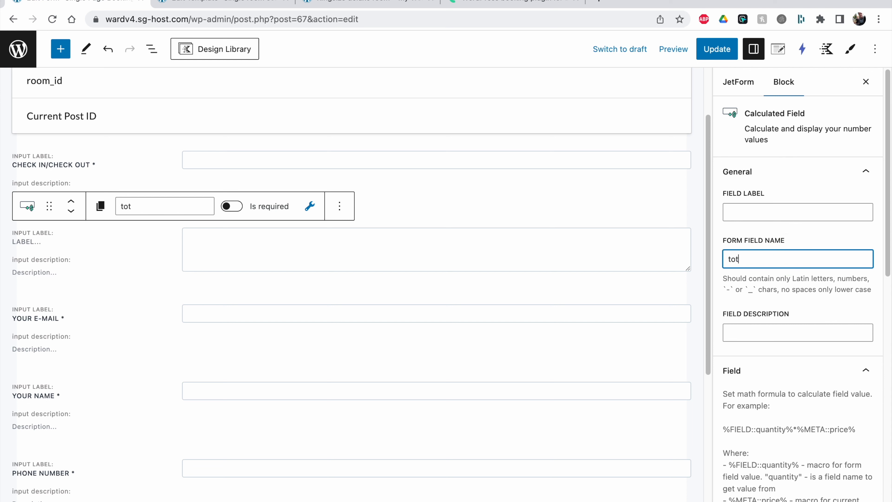
{"action": "type", "text": "alprice"}
{"action": "left_click", "coordinate": [744, 207]}
{"action": "type", "text": "tot"}
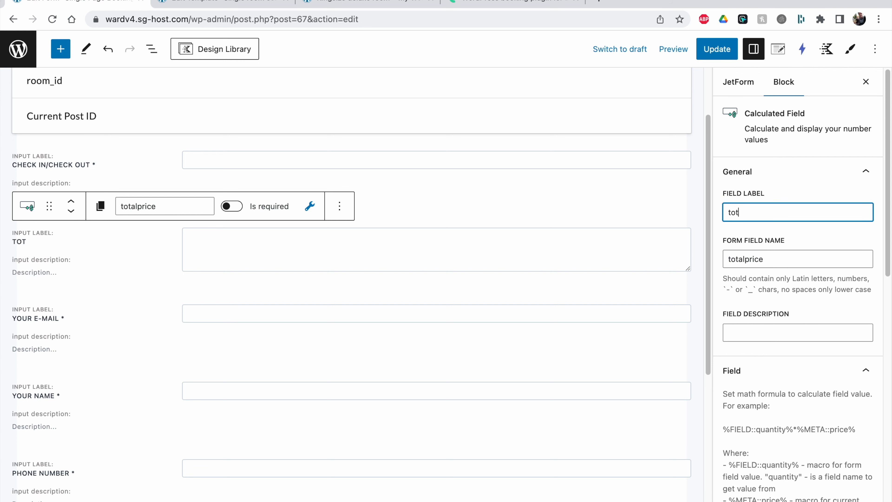
{"action": "type", "text": "al price"}
Copy the %ADVANCED_PRICE:: part of the booking macro into the Total Price field's formula.
{"action": "scroll", "coordinate": [828, 318], "scroll_direction": "down", "scroll_amount": 5}
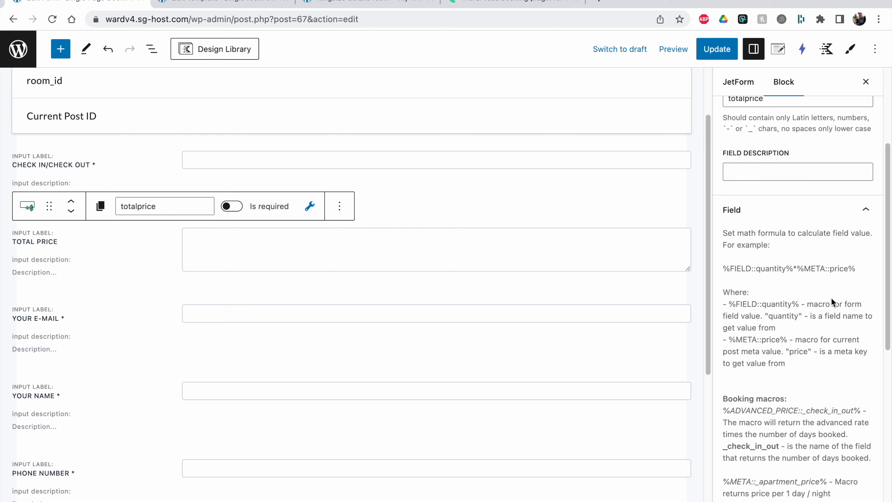
{"action": "left_click_drag", "start_coordinate": [730, 269], "coordinate": [840, 270]}
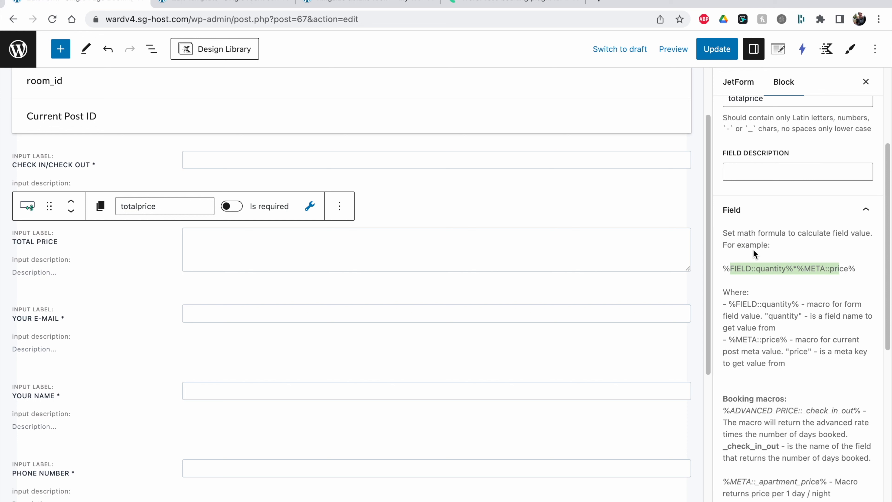
{"action": "scroll", "coordinate": [760, 293], "scroll_direction": "down", "scroll_amount": 2}
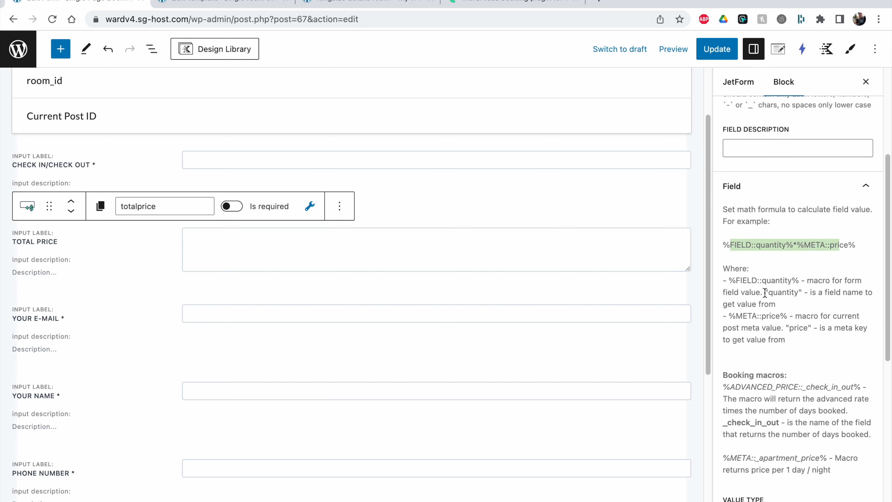
{"action": "scroll", "coordinate": [765, 292], "scroll_direction": "down", "scroll_amount": 5}
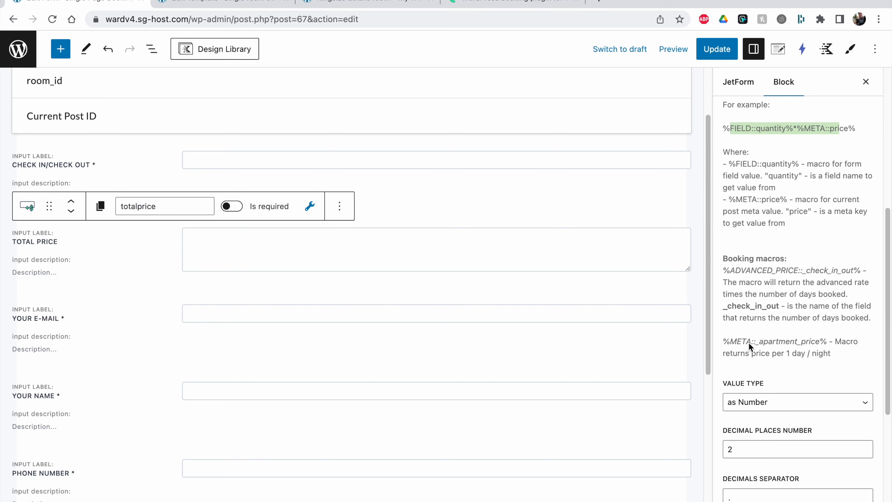
{"action": "left_click_drag", "start_coordinate": [723, 261], "coordinate": [803, 261]}
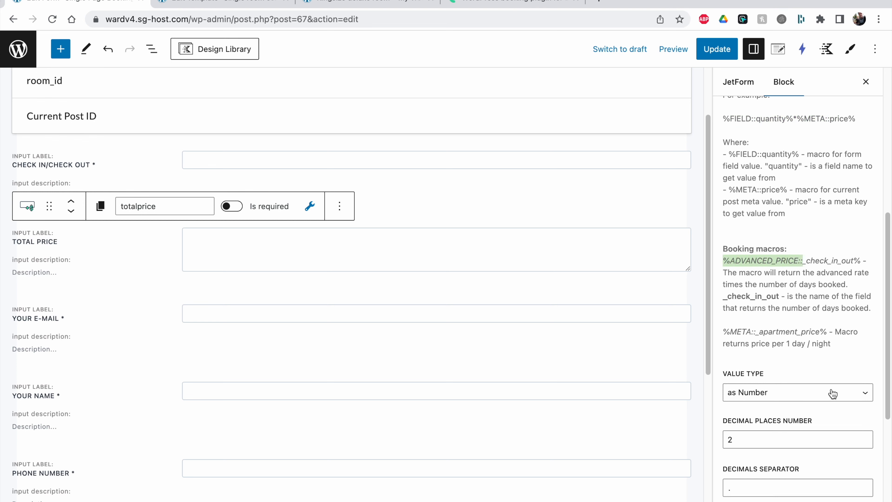
{"action": "key", "text": "super+c"}
{"action": "left_click", "coordinate": [226, 246]}
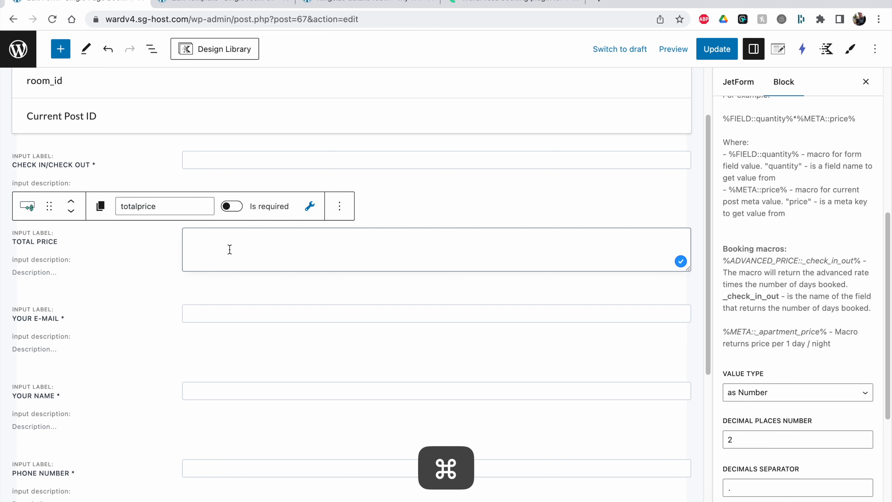
{"action": "key", "text": "super+v"}
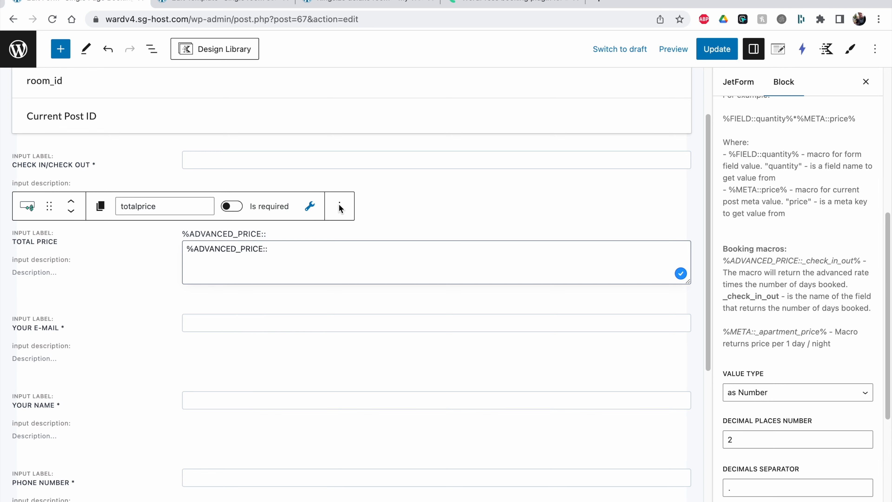
{"action": "left_click", "coordinate": [346, 5]}
{"action": "left_click", "coordinate": [223, 5]}
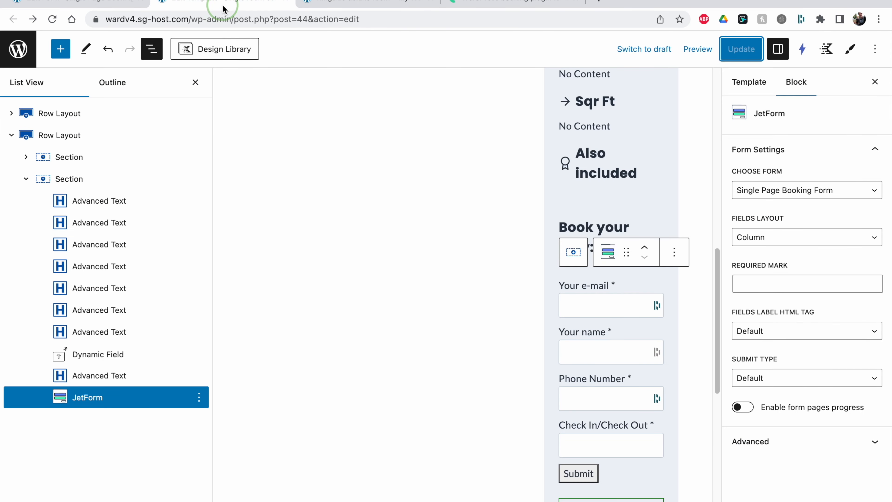
{"action": "left_click", "coordinate": [95, 2]}
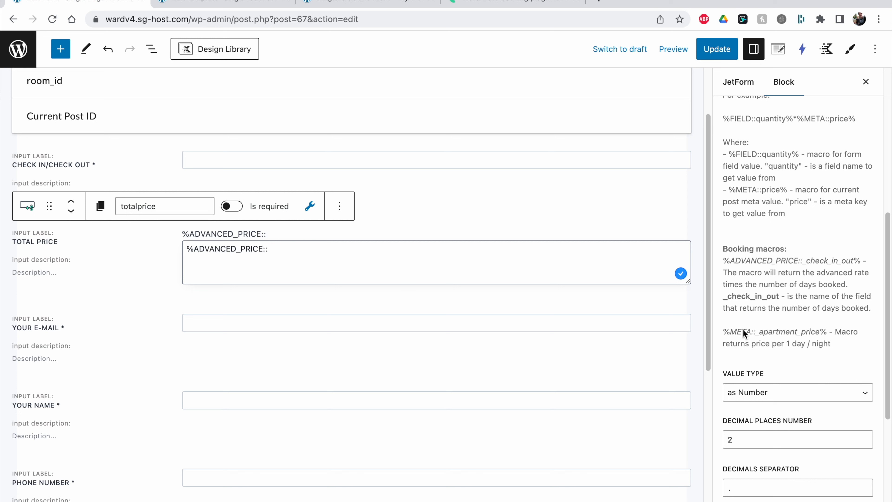
Copy the form field name "_dates" from the Check In/Check Out field's settings.
{"action": "left_click_drag", "start_coordinate": [803, 264], "coordinate": [864, 262]}
{"action": "left_click", "coordinate": [864, 262]}
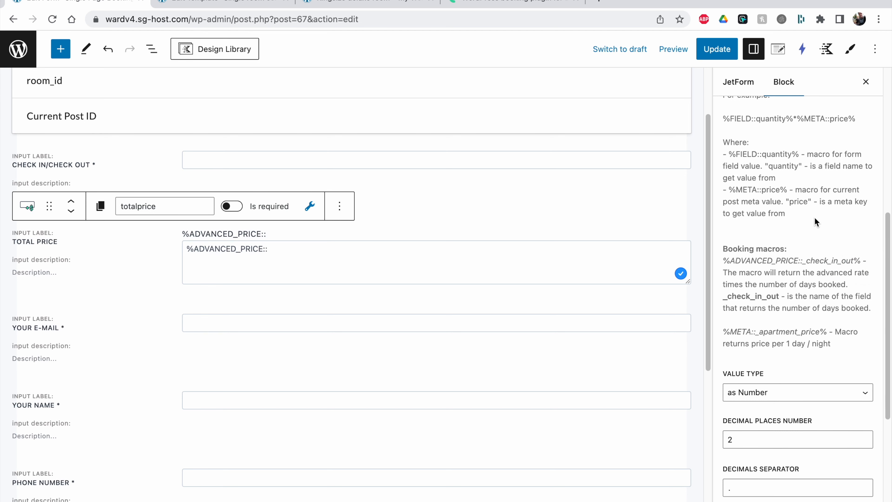
{"action": "left_click", "coordinate": [580, 162]}
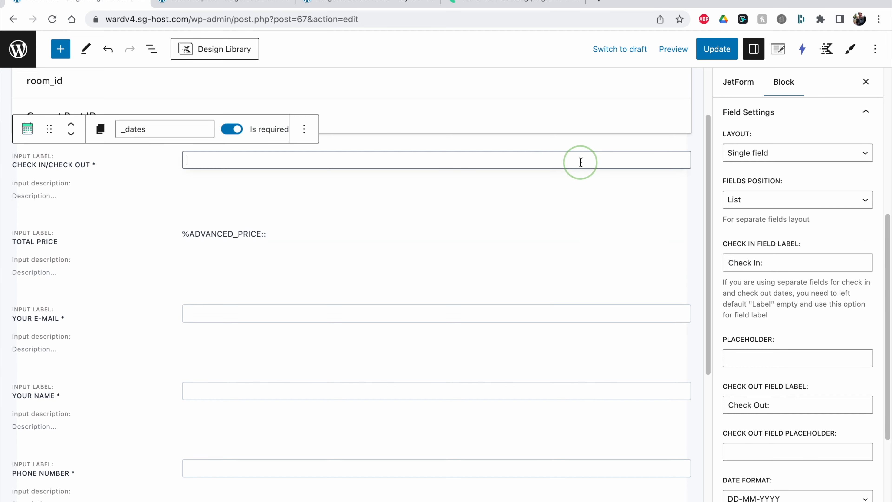
{"action": "scroll", "coordinate": [778, 366], "scroll_direction": "down", "scroll_amount": 3}
{"action": "scroll", "coordinate": [777, 366], "scroll_direction": "down", "scroll_amount": 4}
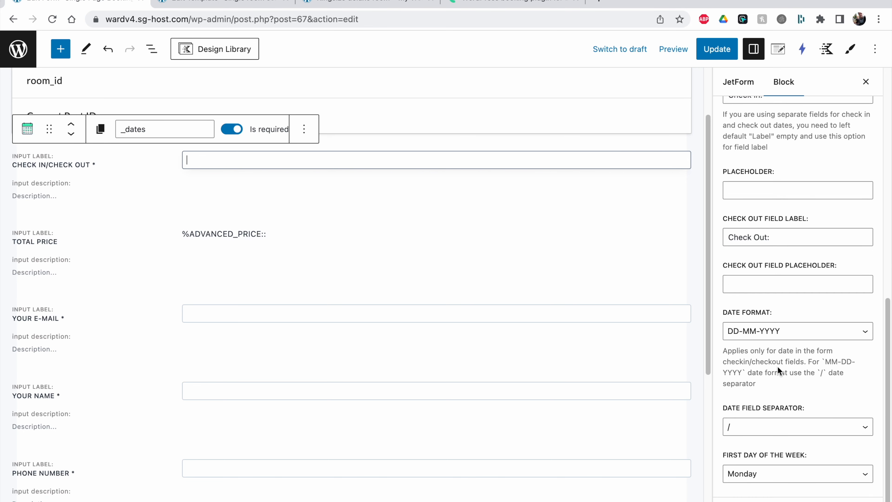
{"action": "scroll", "coordinate": [777, 366], "scroll_direction": "up", "scroll_amount": 10}
{"action": "double_click", "coordinate": [763, 238]}
{"action": "key", "text": "super+c"}
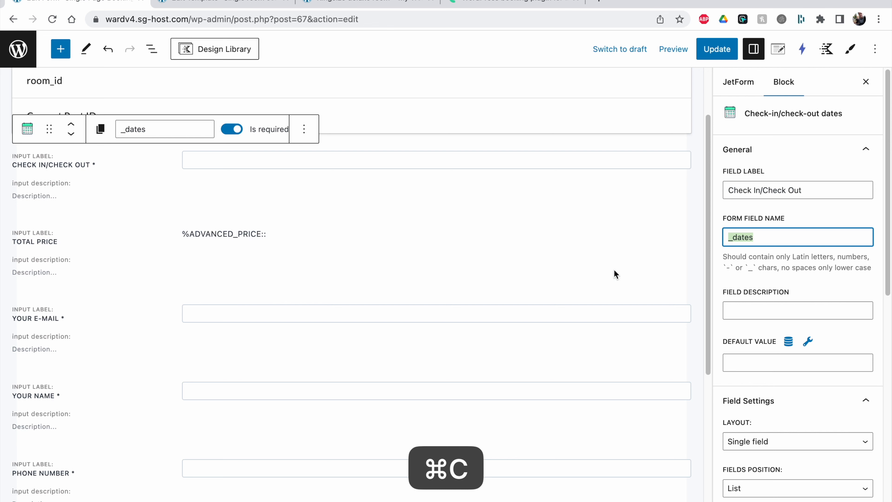
Append the copied "_dates" field name to the %ADVANCED_PRICE:: macro in the Total Price field's formula.
{"action": "left_click", "coordinate": [376, 245]}
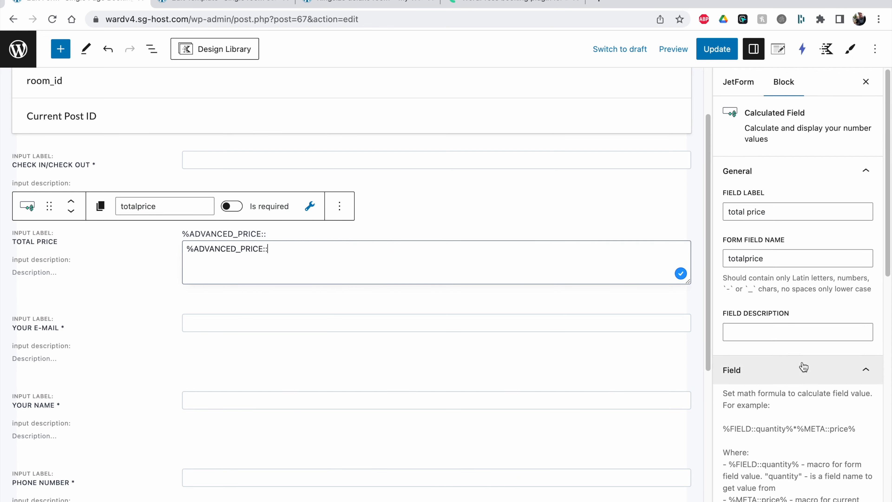
{"action": "scroll", "coordinate": [804, 368], "scroll_direction": "down", "scroll_amount": 5}
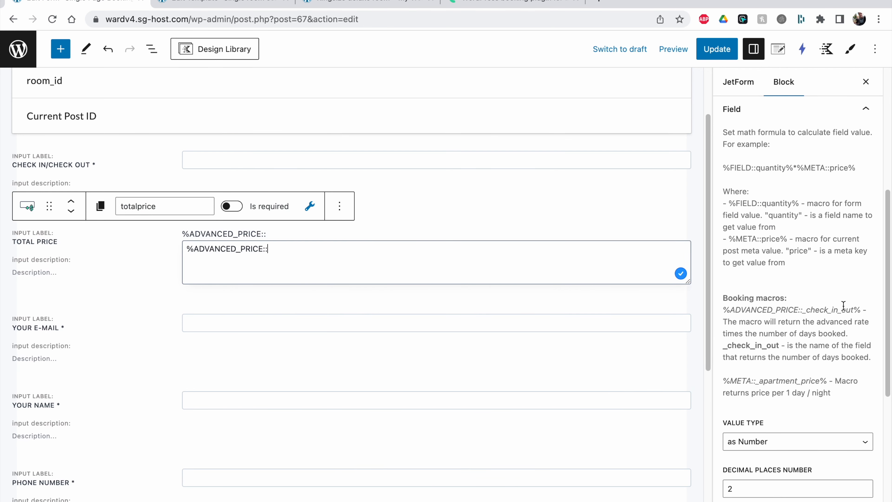
{"action": "scroll", "coordinate": [835, 313], "scroll_direction": "up", "scroll_amount": 5}
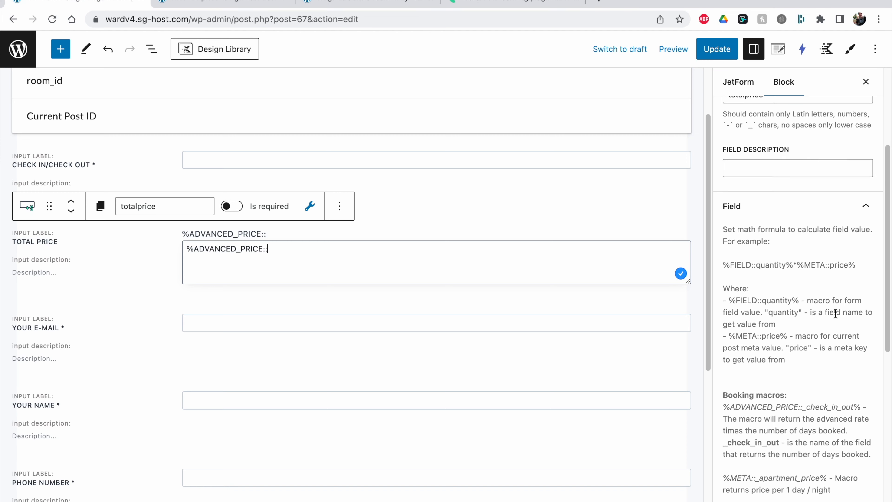
{"action": "scroll", "coordinate": [835, 316], "scroll_direction": "down", "scroll_amount": 5}
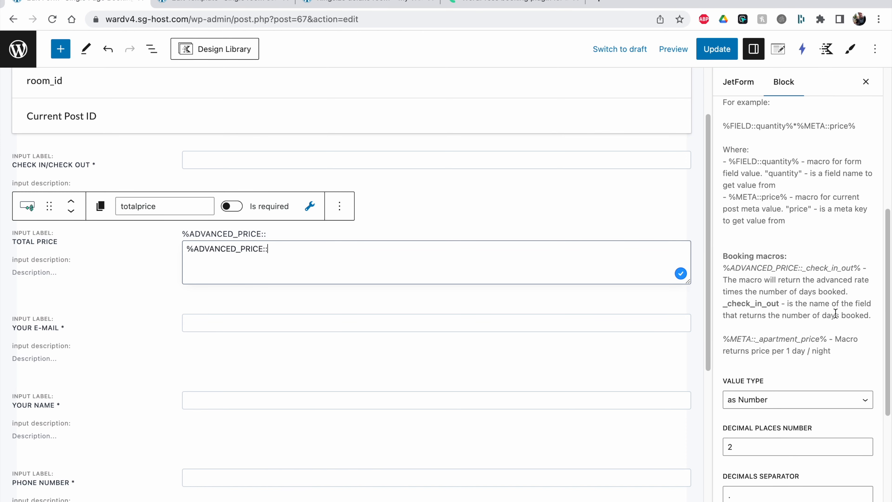
{"action": "scroll", "coordinate": [808, 281], "scroll_direction": "down", "scroll_amount": 3}
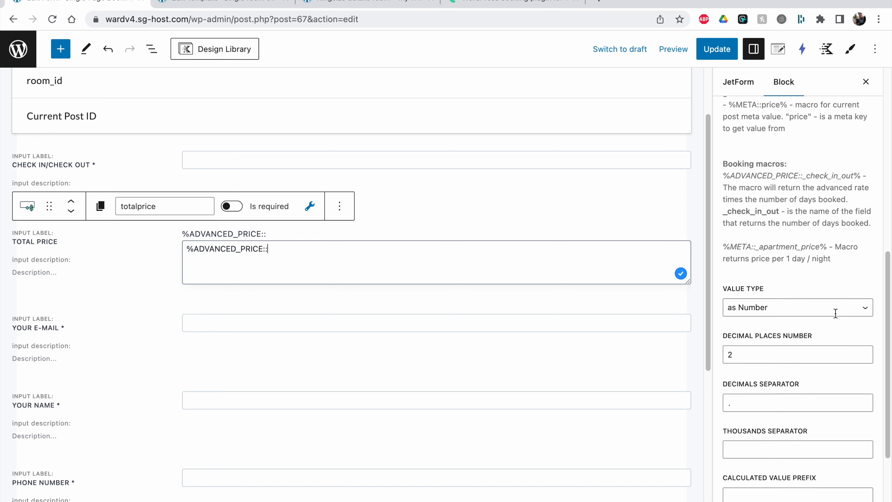
{"action": "scroll", "coordinate": [748, 225], "scroll_direction": "up", "scroll_amount": 4}
{"action": "left_click", "coordinate": [768, 187]}
{"action": "double_click", "coordinate": [767, 188]}
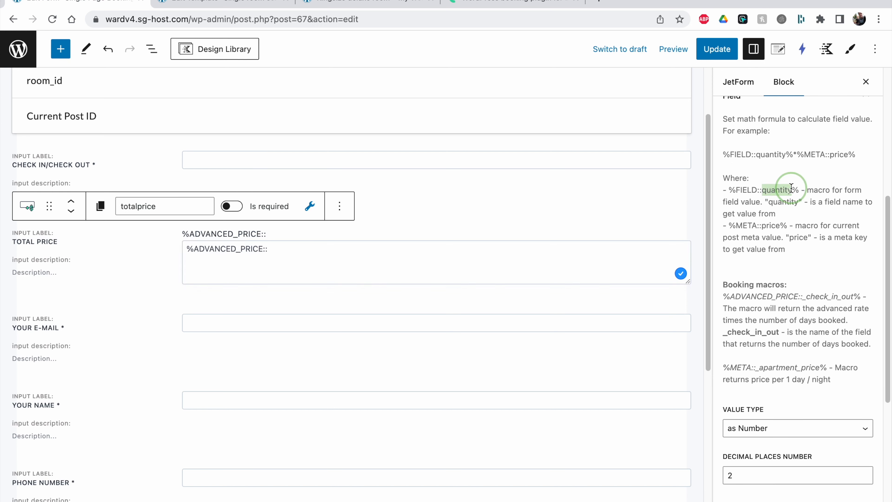
{"action": "left_click", "coordinate": [320, 260]}
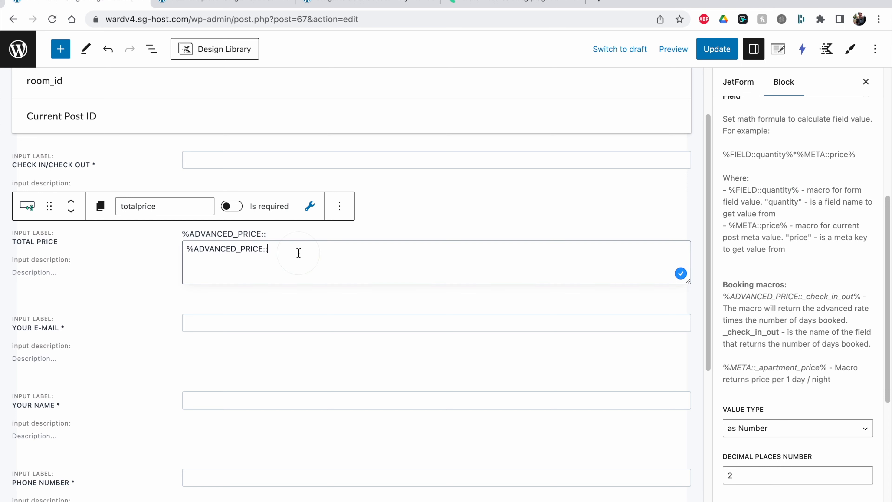
{"action": "key", "text": "super+v"}
Close the Total Price formula with a percent sign so it reads %ADVANCED_PRICE::_dates%, and update the form.
{"action": "left_click_drag", "start_coordinate": [791, 187], "coordinate": [799, 185]}
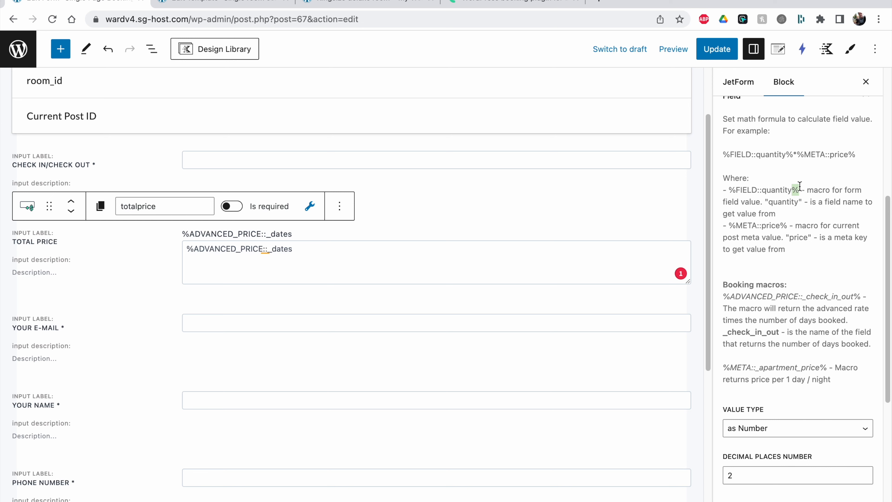
{"action": "left_click", "coordinate": [438, 255]}
{"action": "key", "text": "super+v"}
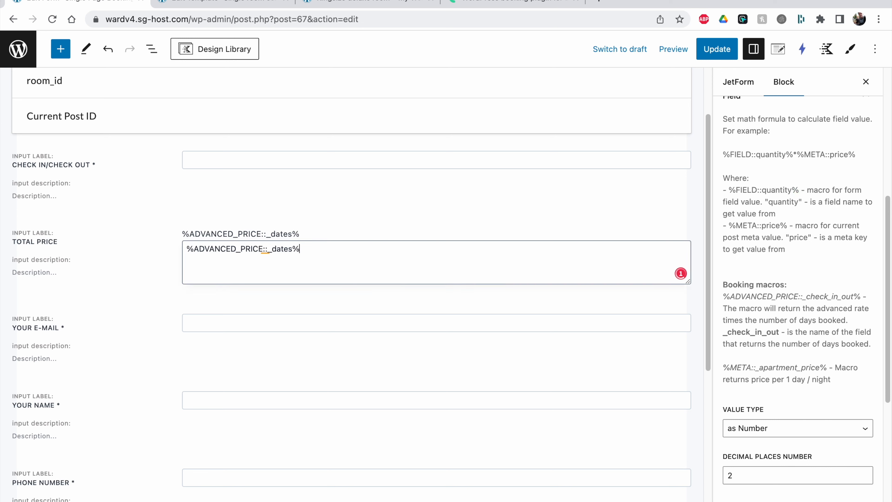
{"action": "left_click", "coordinate": [720, 51]}
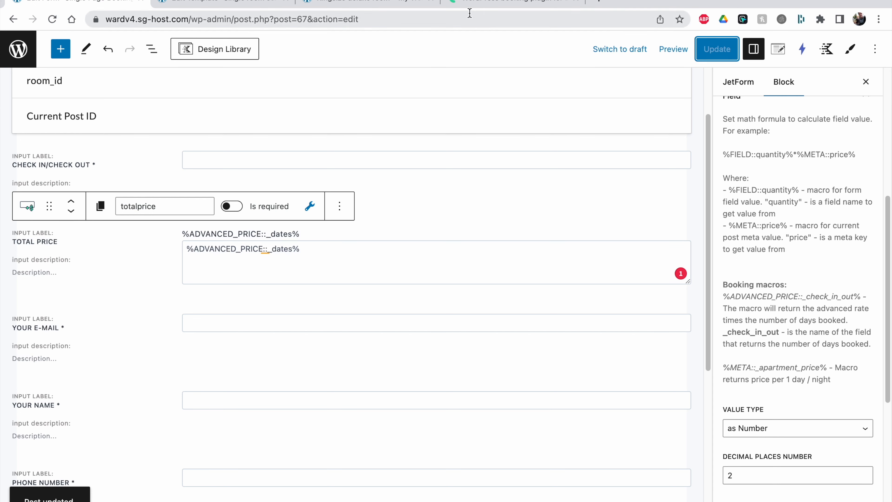
Reload the Kingsize Deluxe room page and look for the total price field in the "Book your stay:" form.
{"action": "left_click", "coordinate": [364, 4]}
{"action": "left_click", "coordinate": [52, 19]}
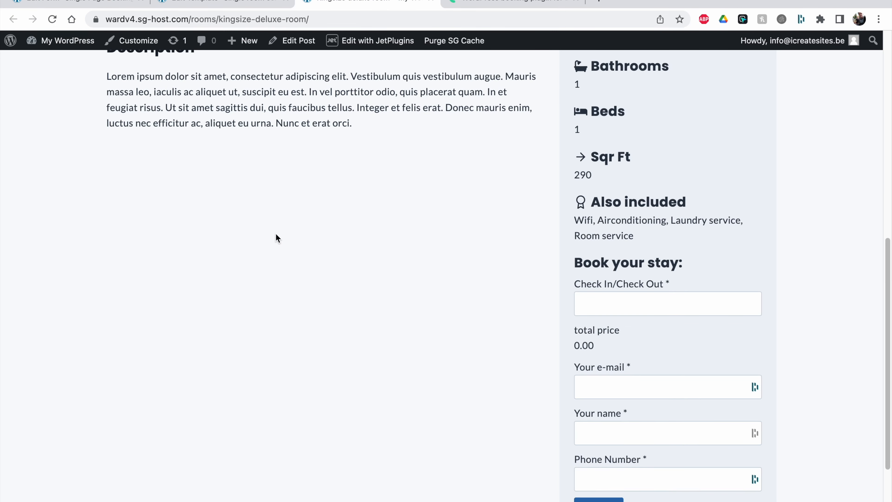
{"action": "left_click_drag", "start_coordinate": [571, 333], "coordinate": [633, 335]}
{"action": "left_click_drag", "start_coordinate": [573, 345], "coordinate": [594, 337]}
Choose a stay from 05/05/2023 to 07/05/2023 in the booking form and check the calculated total price.
{"action": "left_click", "coordinate": [593, 303]}
{"action": "left_click", "coordinate": [664, 397]}
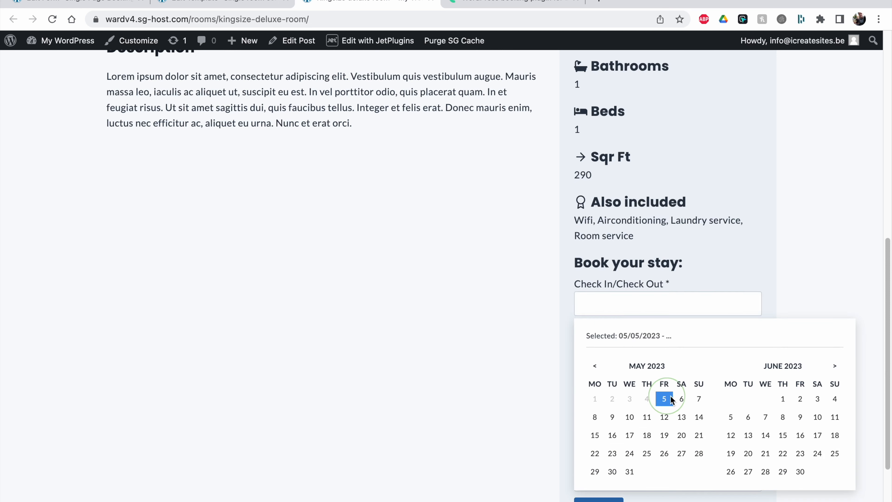
{"action": "left_click", "coordinate": [702, 396]}
{"action": "left_click", "coordinate": [461, 338]}
{"action": "left_click_drag", "start_coordinate": [621, 347], "coordinate": [556, 350]}
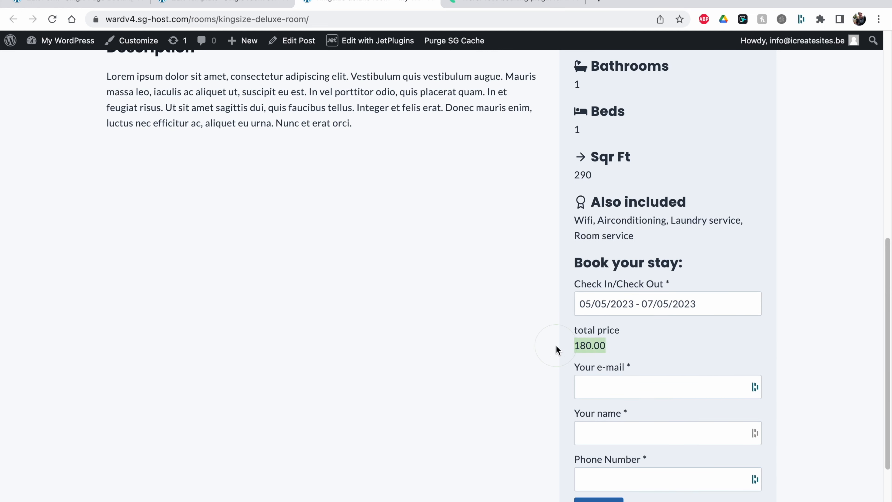
{"action": "left_click", "coordinate": [632, 303]}
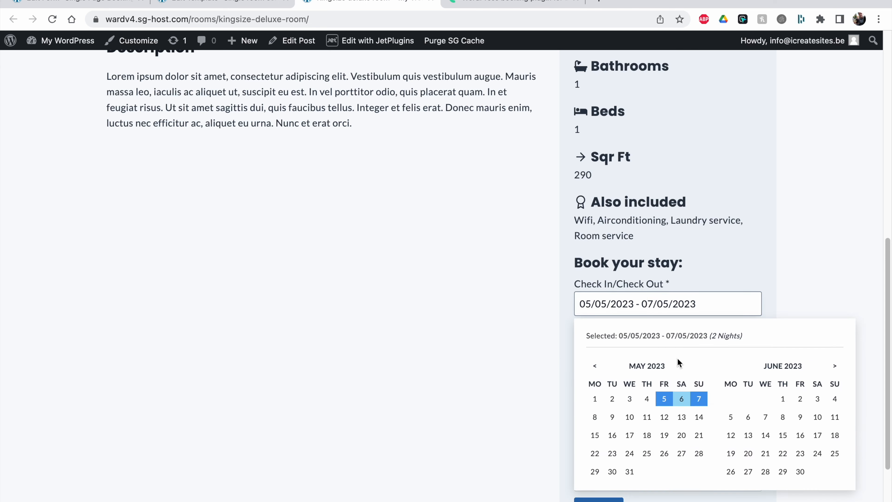
{"action": "left_click", "coordinate": [760, 276]}
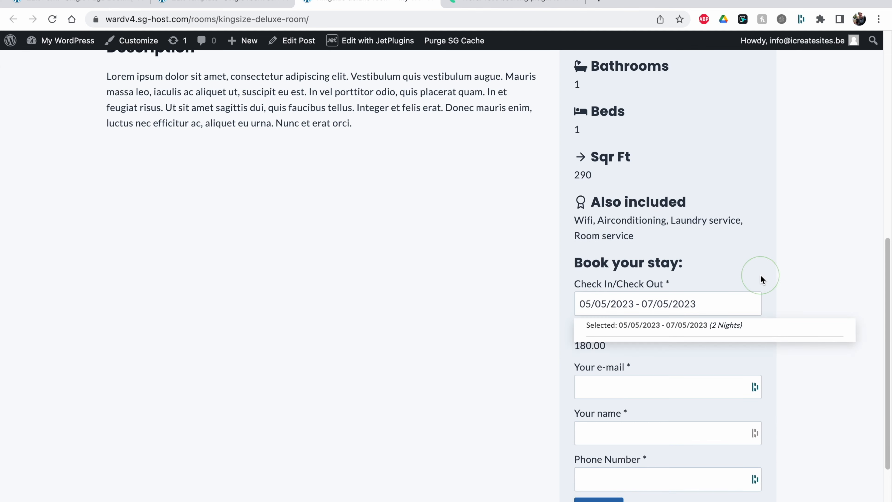
{"action": "left_click_drag", "start_coordinate": [573, 346], "coordinate": [599, 348]}
{"action": "left_click", "coordinate": [623, 346]}
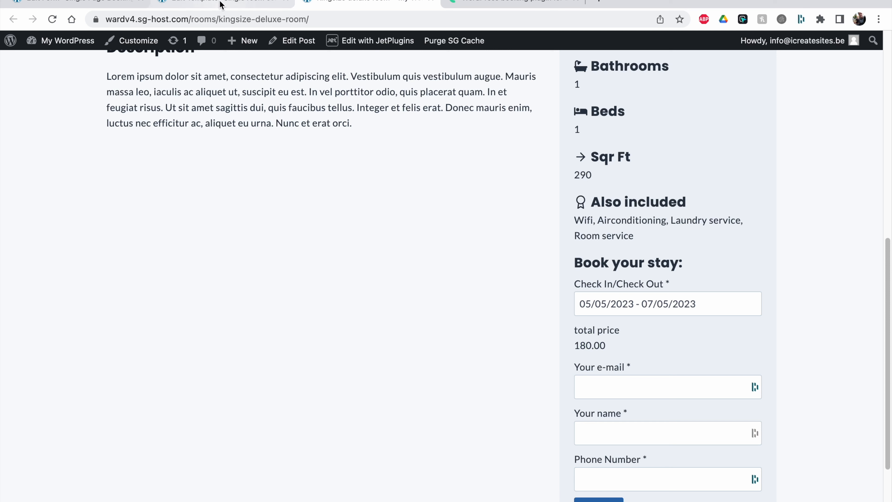
Change the stay to 14/05/2023 - 28/05/2023 and check the total price against the number of nights.
{"action": "left_click", "coordinate": [619, 303]}
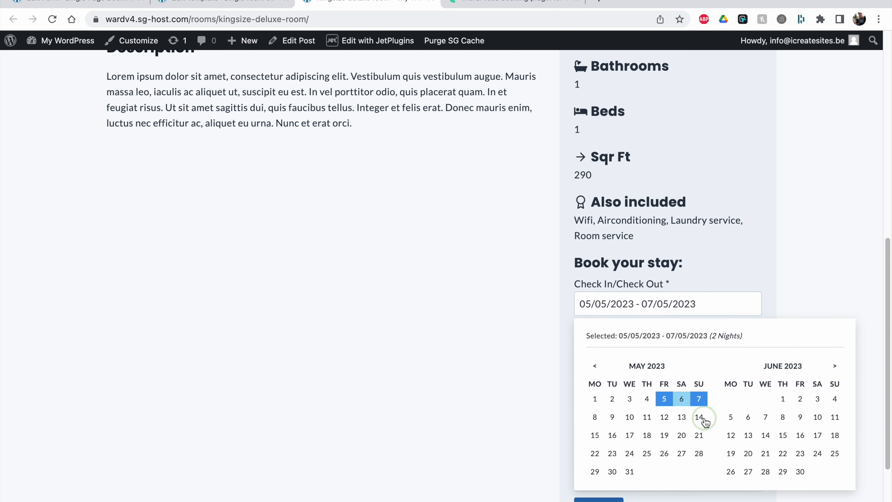
{"action": "left_click", "coordinate": [702, 418]}
{"action": "left_click", "coordinate": [699, 454]}
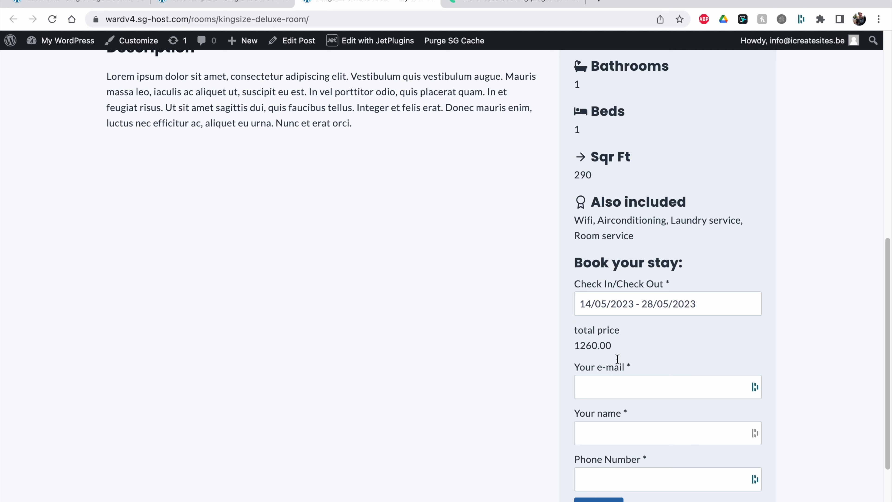
{"action": "left_click_drag", "start_coordinate": [573, 347], "coordinate": [630, 344]}
{"action": "left_click", "coordinate": [630, 344]}
{"action": "left_click", "coordinate": [619, 298]}
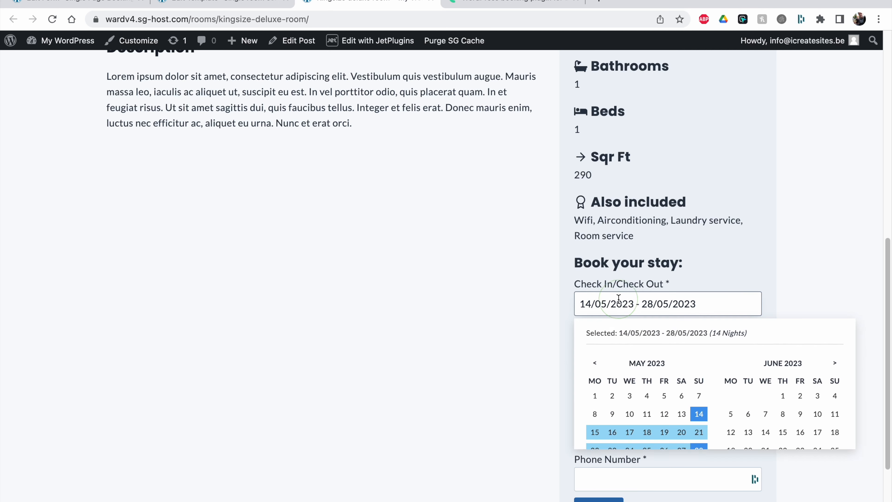
{"action": "left_click", "coordinate": [777, 257]}
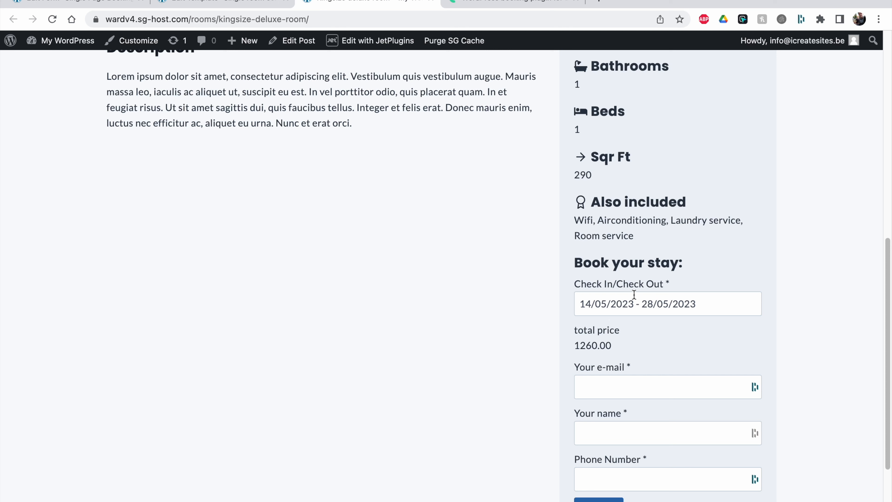
{"action": "left_click", "coordinate": [652, 303]}
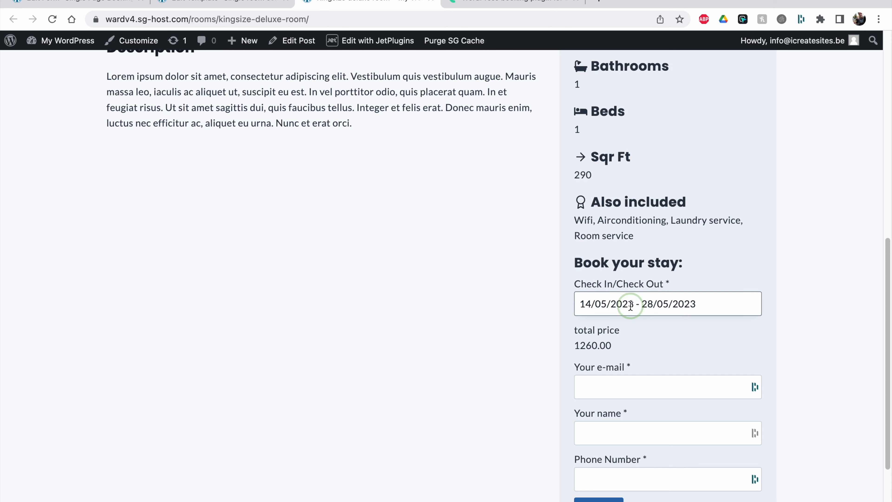
{"action": "left_click", "coordinate": [759, 267]}
Change the stay to 07/05/2023 - 09/05/2023 to check the total price for two nights in May.
{"action": "left_click", "coordinate": [685, 299]}
{"action": "left_click", "coordinate": [697, 400]}
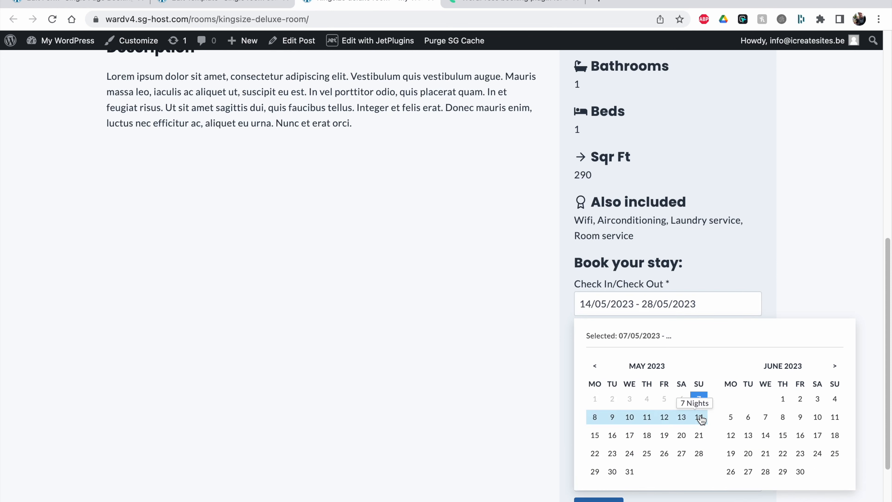
{"action": "left_click", "coordinate": [612, 417]}
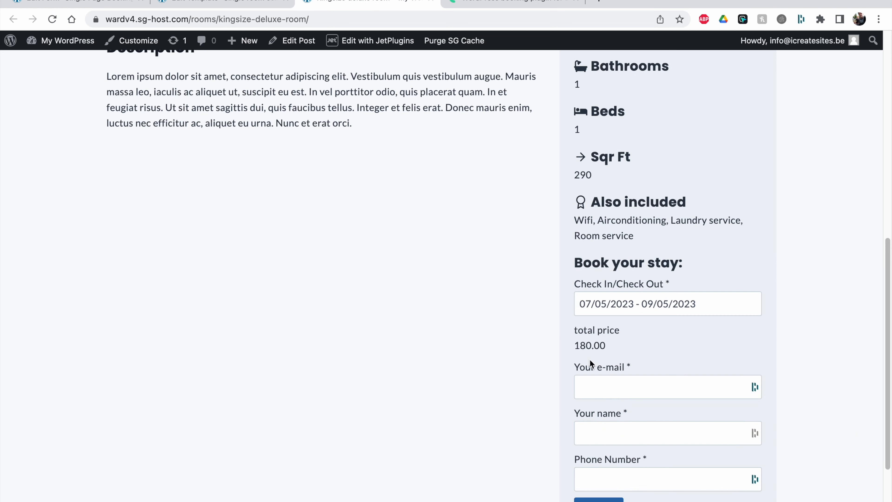
Change the stay to 29/09/2023 - 01/10/2023 and check the total price for an autumn booking.
{"action": "left_click", "coordinate": [637, 298]}
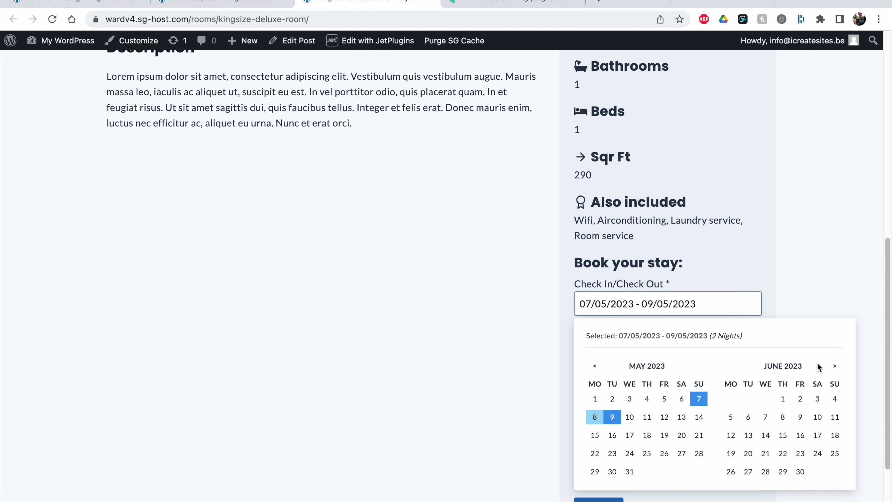
{"action": "left_click", "coordinate": [835, 366]}
{"action": "left_click", "coordinate": [835, 366]}
{"action": "left_click", "coordinate": [835, 366]}
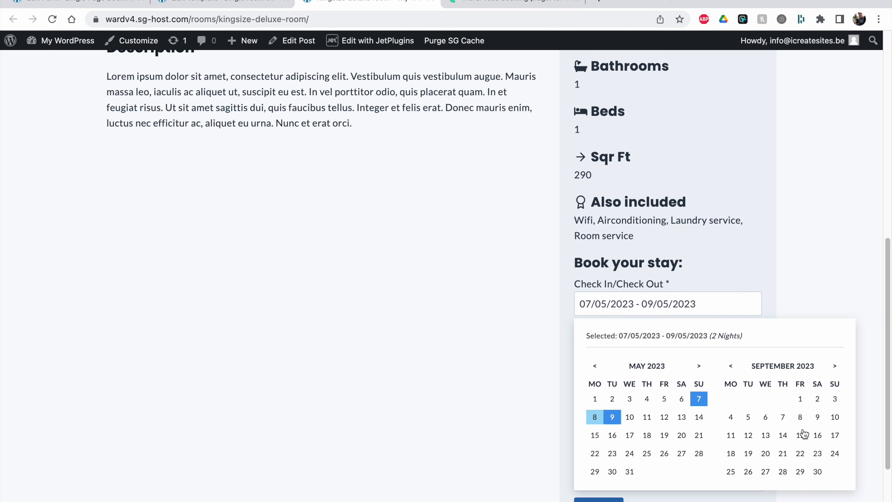
{"action": "left_click", "coordinate": [799, 471]}
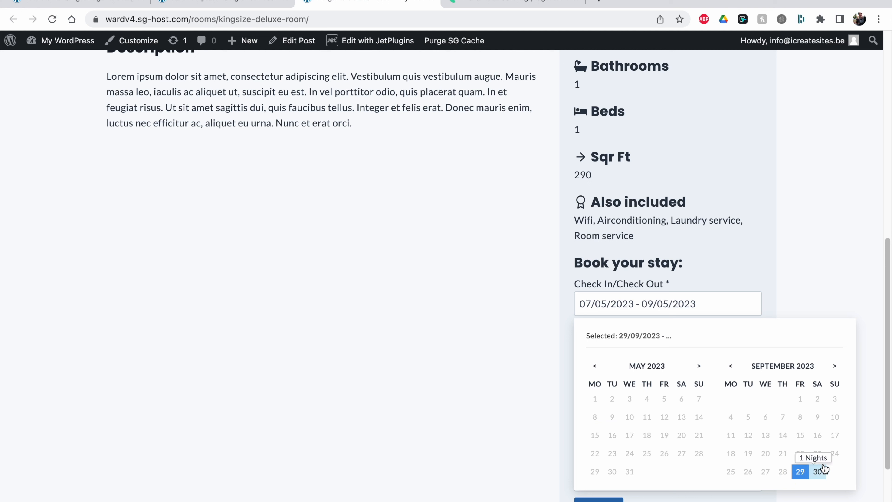
{"action": "left_click", "coordinate": [835, 366]}
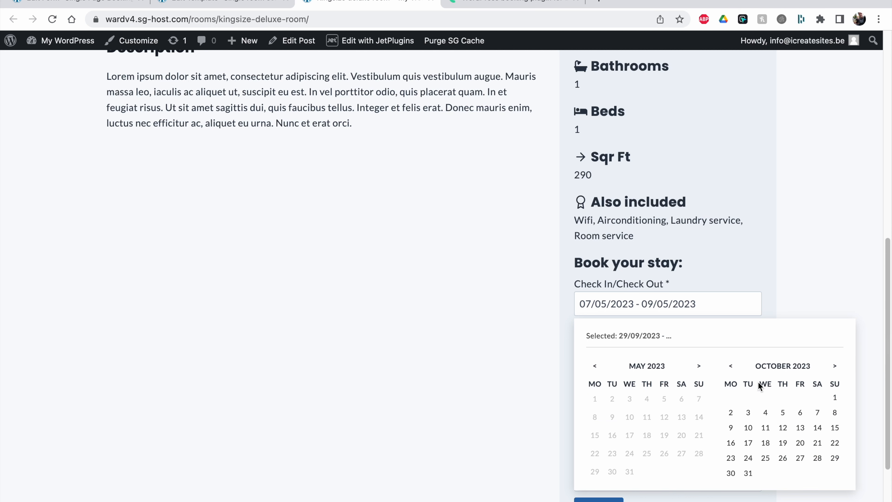
{"action": "left_click", "coordinate": [839, 396]}
{"action": "double_click", "coordinate": [603, 346]}
{"action": "left_click", "coordinate": [638, 350]}
{"action": "key", "text": "ctrl+Left"}
{"action": "key", "text": "ctrl+Right"}
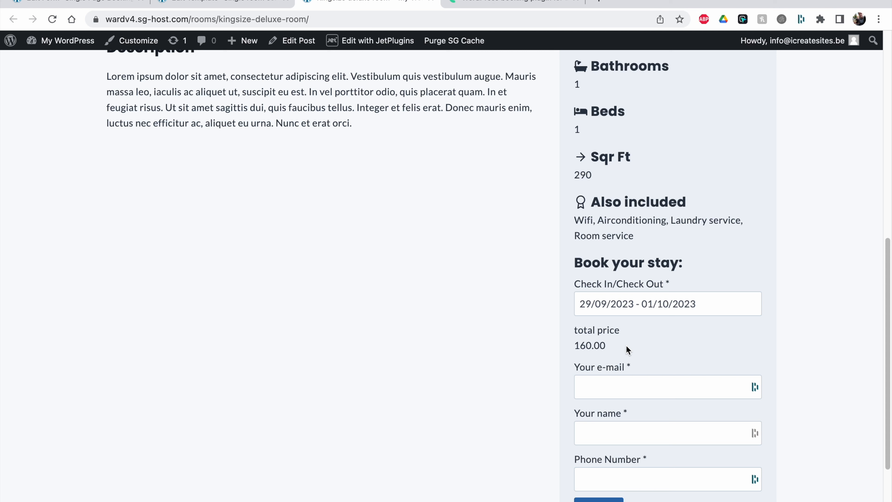
Change the stay to 01/08/2023 - 03/08/2023 to compare the total price for two nights in August.
{"action": "left_click", "coordinate": [659, 304]}
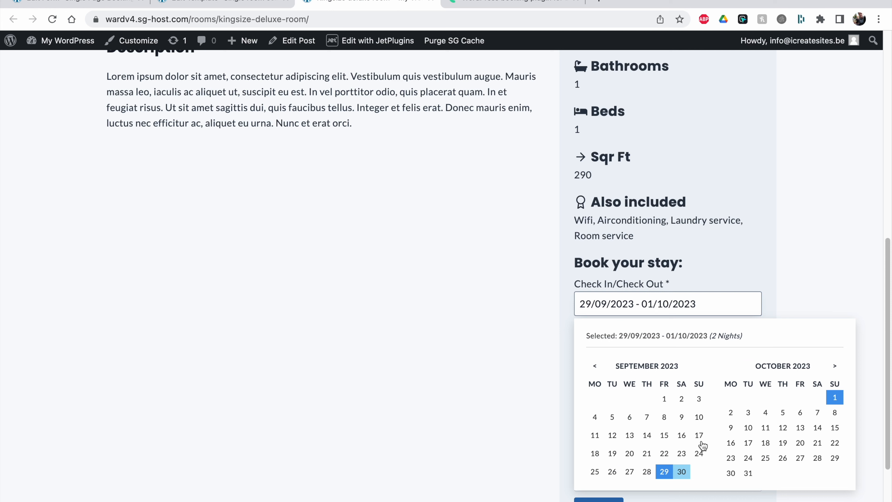
{"action": "left_click", "coordinate": [595, 366]}
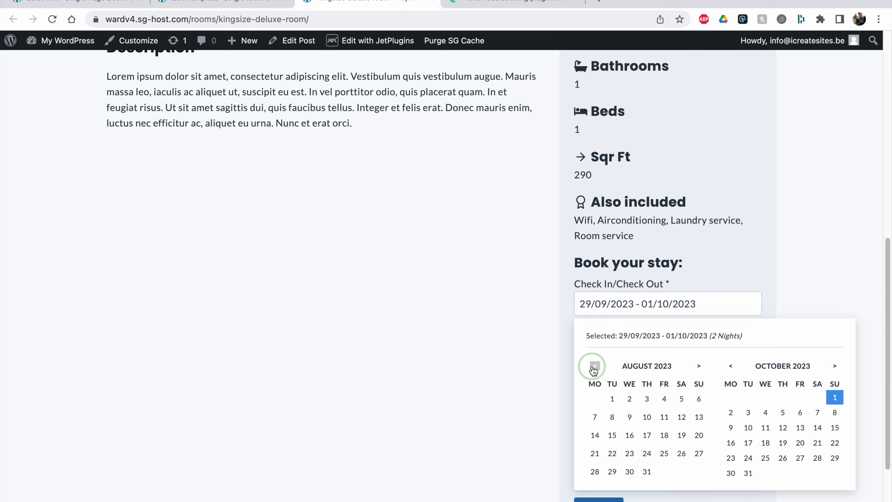
{"action": "left_click", "coordinate": [612, 398]}
{"action": "left_click", "coordinate": [646, 398]}
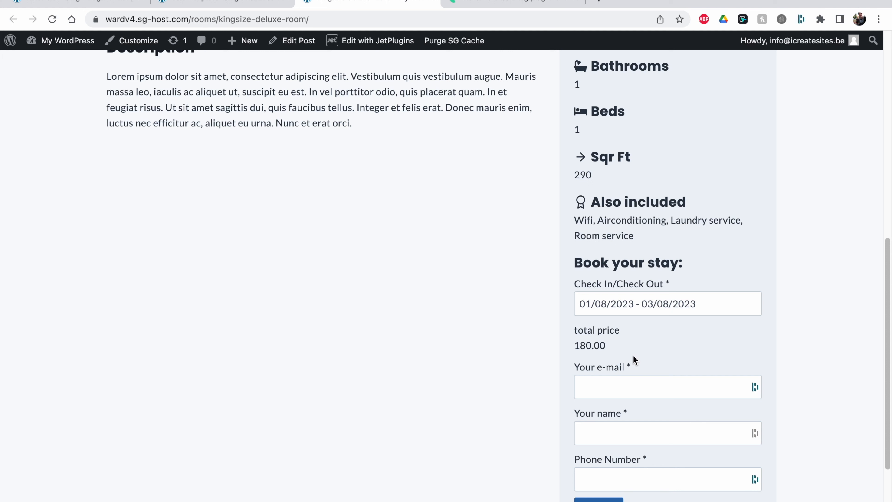
Capitalize the calculated field's label in the booking form so it reads "Total price".
{"action": "left_click", "coordinate": [563, 342]}
{"action": "left_click", "coordinate": [577, 328]}
{"action": "left_click", "coordinate": [68, 2]}
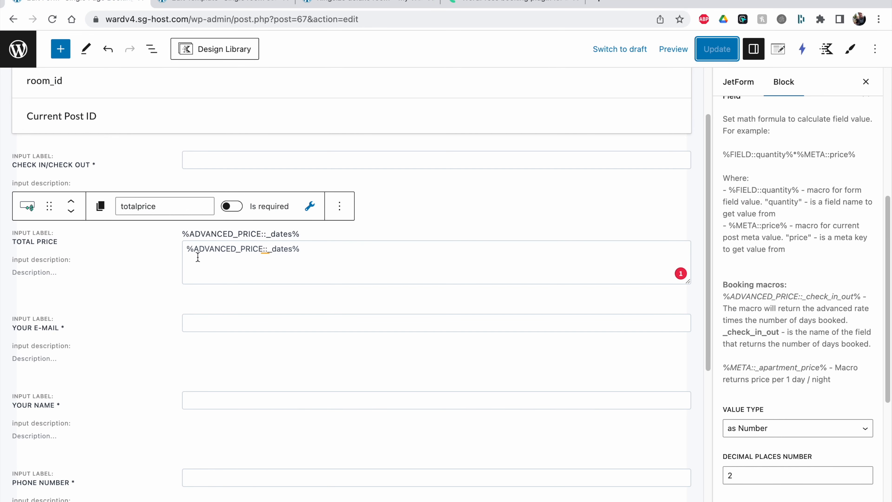
{"action": "scroll", "coordinate": [741, 223], "scroll_direction": "up", "scroll_amount": 5}
{"action": "left_click", "coordinate": [730, 215]}
{"action": "key", "text": "BackSpace"}
{"action": "type", "text": "Total price"}
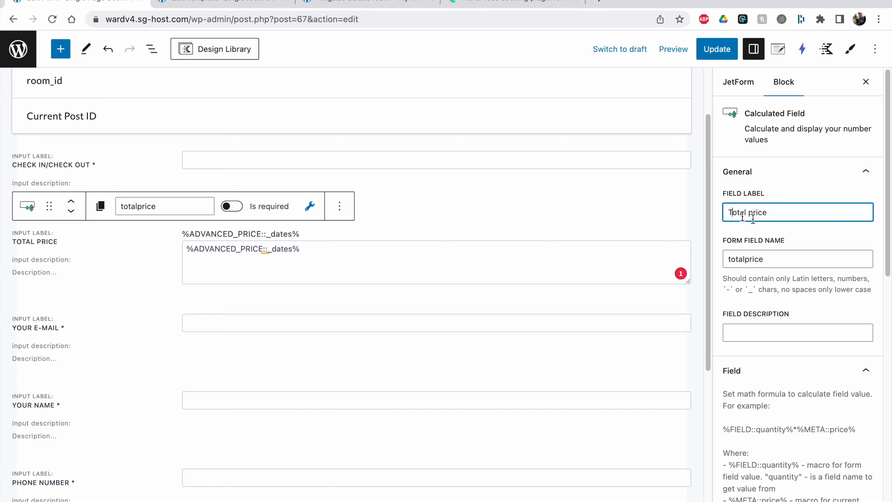
Set the number of decimal places for the Total price field to 0.
{"action": "scroll", "coordinate": [823, 264], "scroll_direction": "down", "scroll_amount": 10}
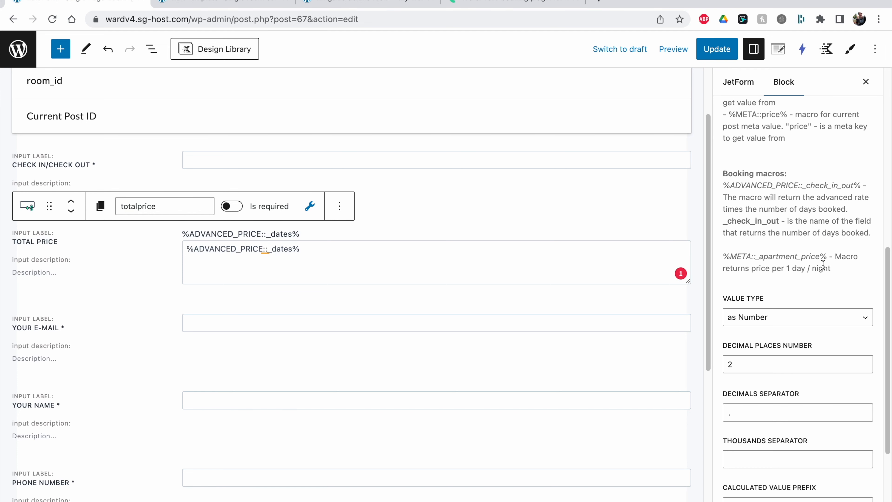
{"action": "left_click_drag", "start_coordinate": [754, 268], "coordinate": [720, 272]}
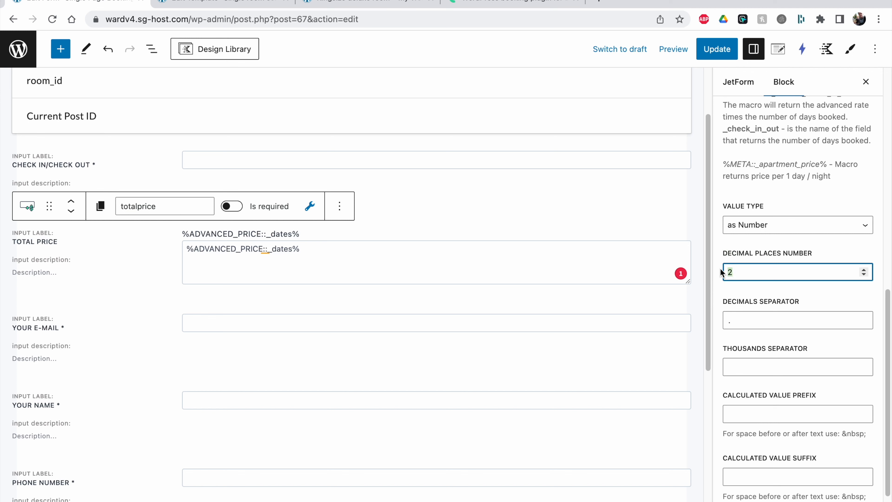
{"action": "key", "text": "BackSpace"}
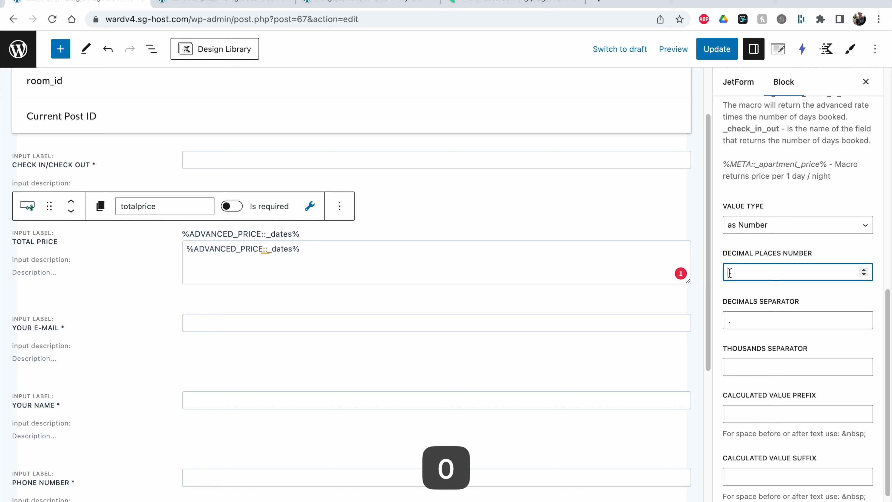
{"action": "left_click", "coordinate": [863, 269]}
{"action": "left_click", "coordinate": [863, 274]}
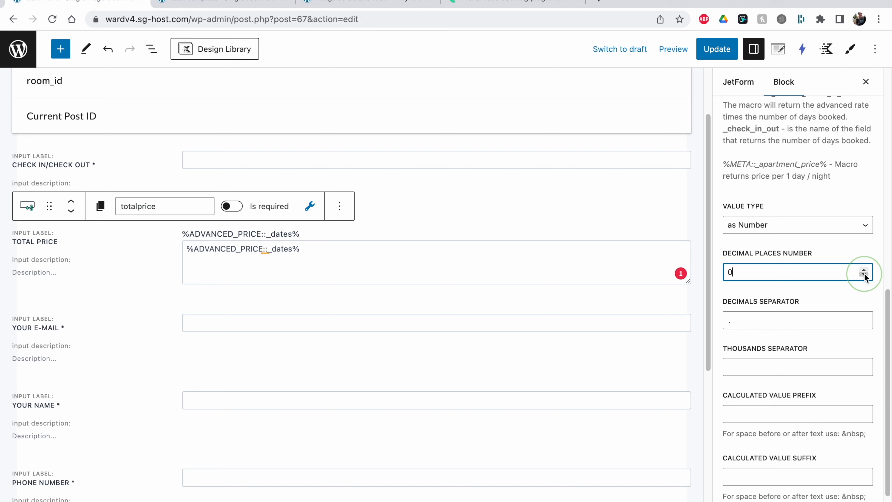
{"action": "left_click", "coordinate": [846, 296]}
Replace the Total price field's decimals separator with a comma.
{"action": "scroll", "coordinate": [838, 308], "scroll_direction": "down", "scroll_amount": 3}
{"action": "left_click", "coordinate": [736, 260]}
{"action": "key", "text": "BackSpace"}
{"action": "left_click", "coordinate": [796, 284]}
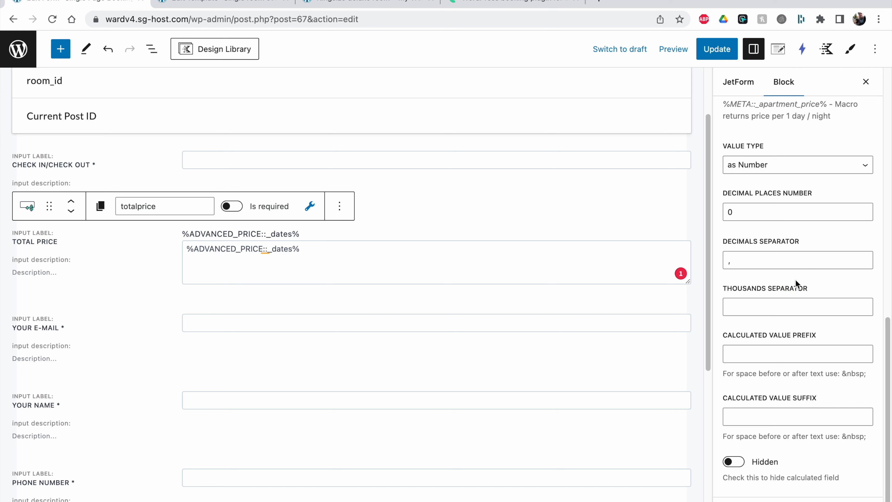
Give the Total price field the calculated value prefix "€", save the form and check it on the reloaded room page.
{"action": "left_click", "coordinate": [760, 354]}
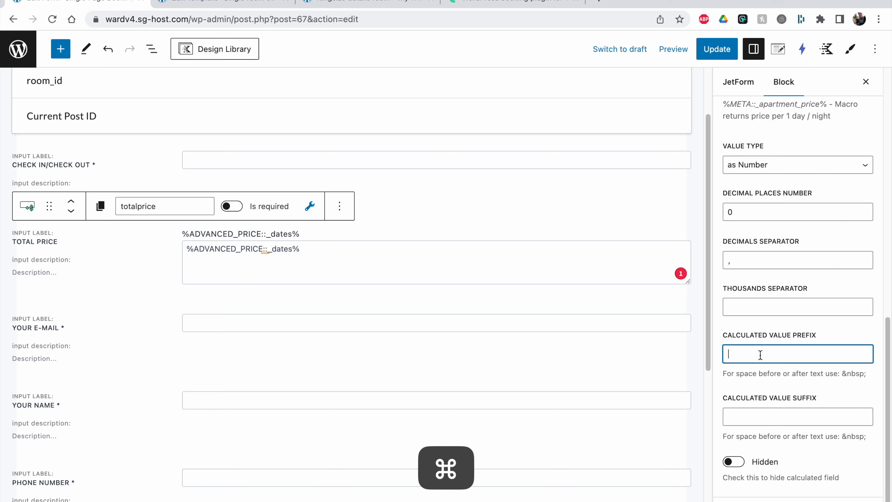
{"action": "key", "text": "super+$"}
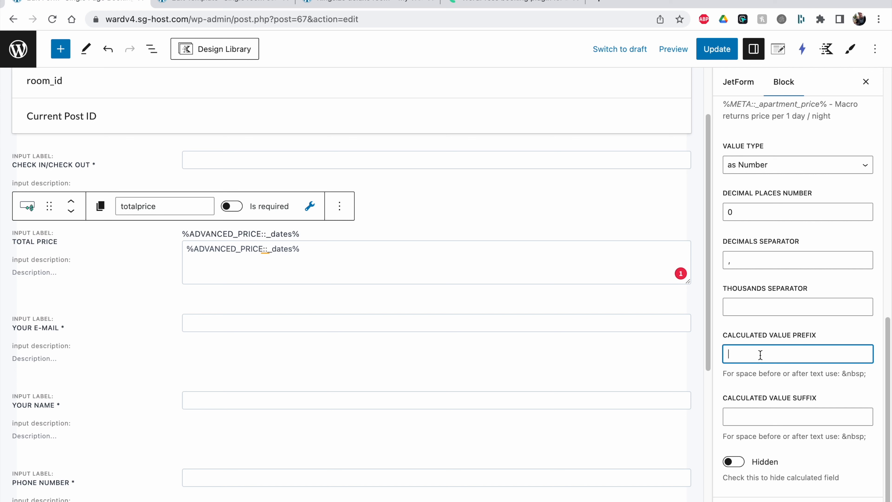
{"action": "type", "text": "€"}
{"action": "left_click", "coordinate": [726, 52]}
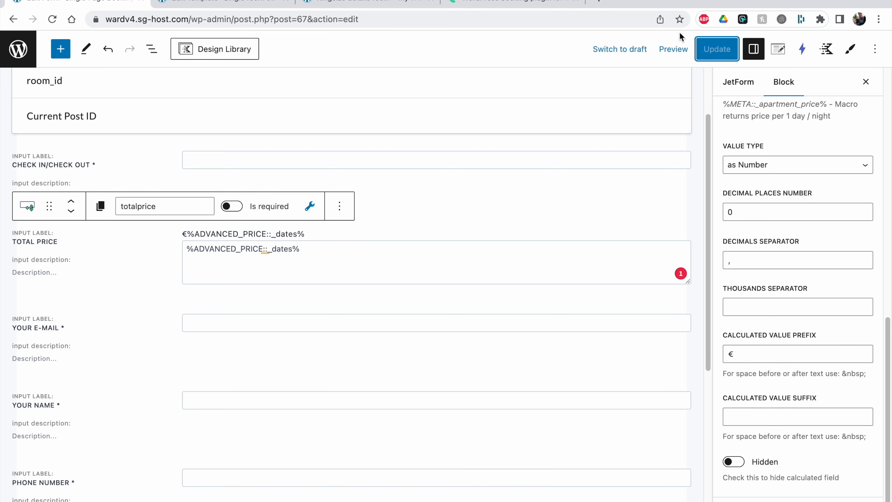
{"action": "left_click", "coordinate": [365, 3]}
{"action": "left_click", "coordinate": [53, 19]}
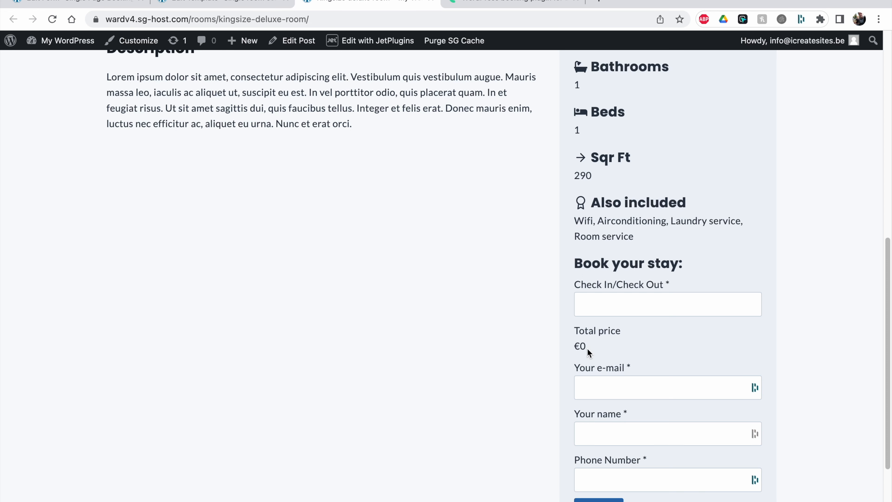
Try to put a plain space after the "€" prefix, save the form and recheck the price on the room page.
{"action": "left_click", "coordinate": [77, 3]}
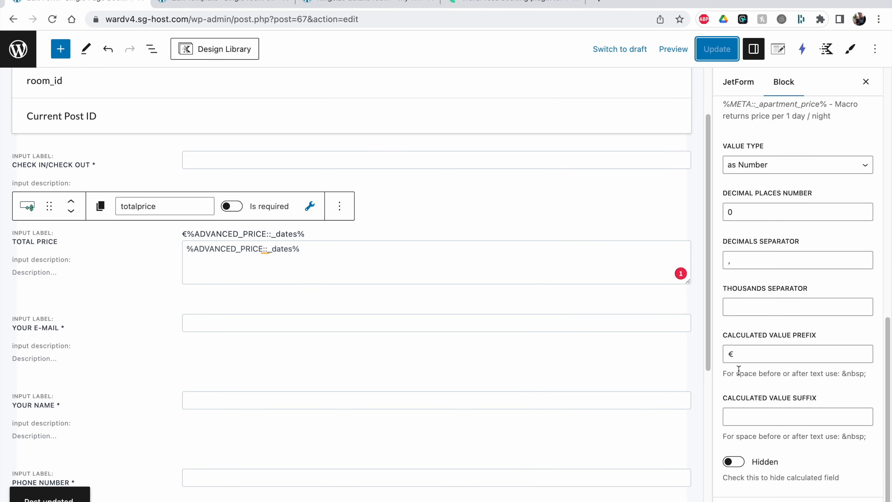
{"action": "left_click", "coordinate": [738, 356]}
{"action": "left_click", "coordinate": [709, 51]}
{"action": "left_click", "coordinate": [274, 3]}
{"action": "left_click", "coordinate": [337, 4]}
{"action": "left_click", "coordinate": [52, 20]}
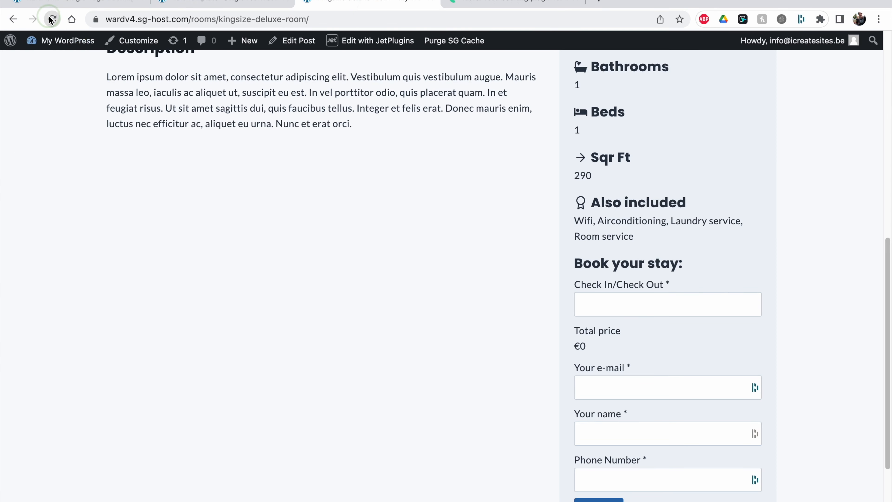
{"action": "double_click", "coordinate": [582, 347]}
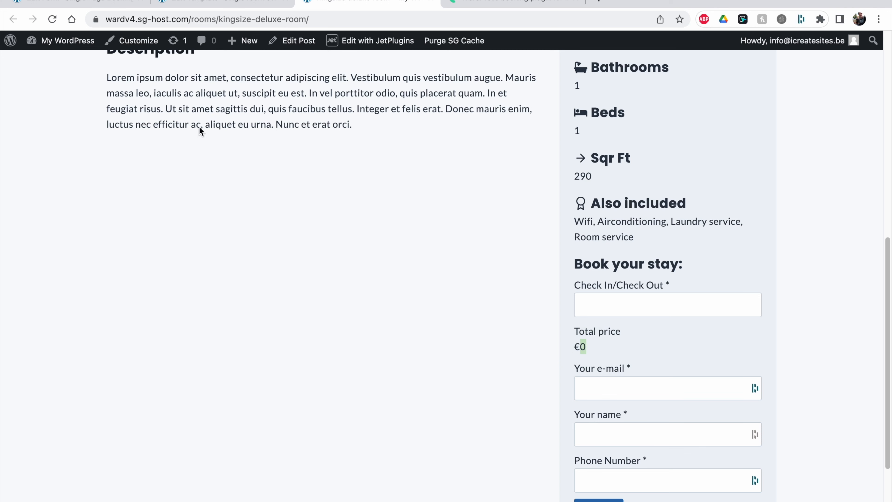
Append the non-breaking space code "&nbsp;" to the "€" prefix of the Total price field and update the form.
{"action": "left_click", "coordinate": [53, 4]}
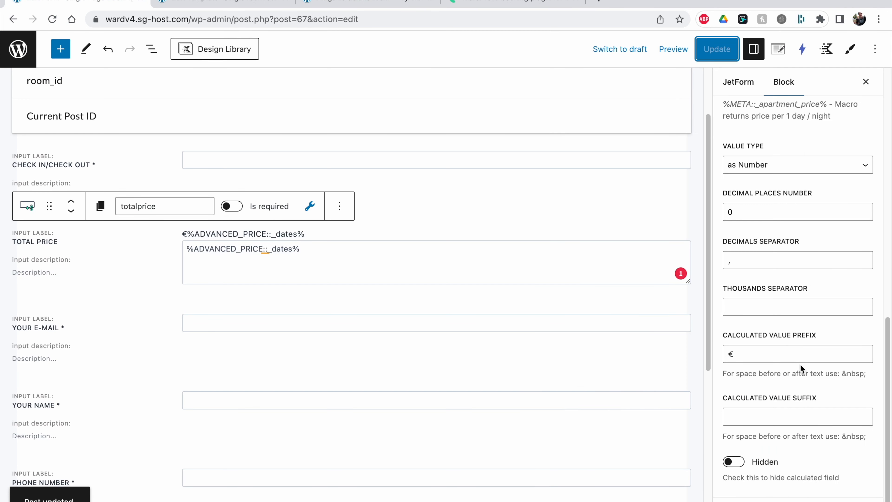
{"action": "left_click_drag", "start_coordinate": [841, 374], "coordinate": [866, 378]}
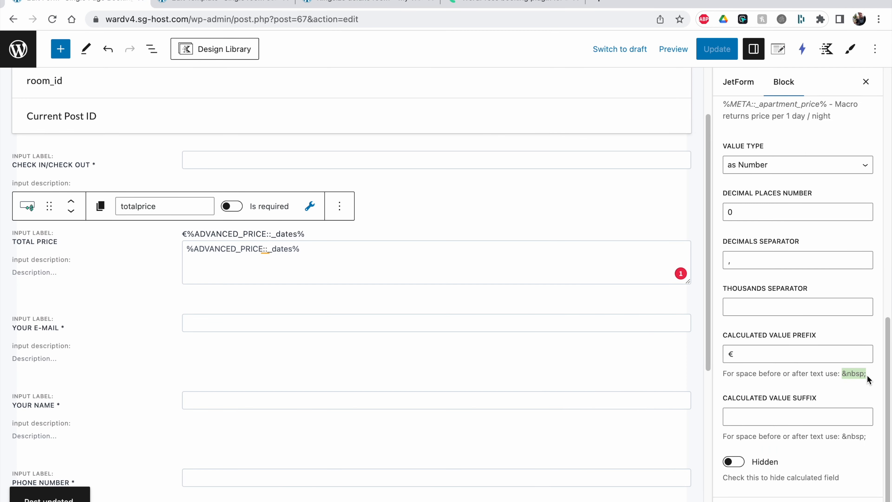
{"action": "key", "text": "super+c"}
{"action": "left_click", "coordinate": [732, 354]}
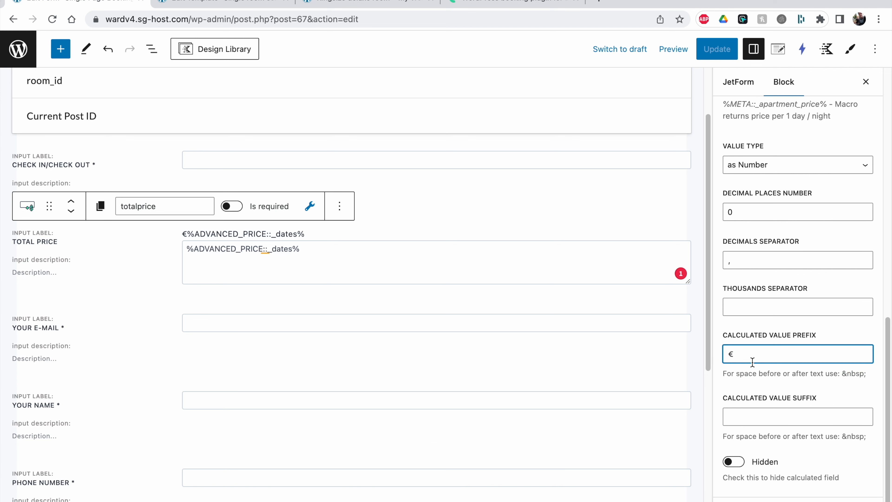
{"action": "key", "text": "super+v"}
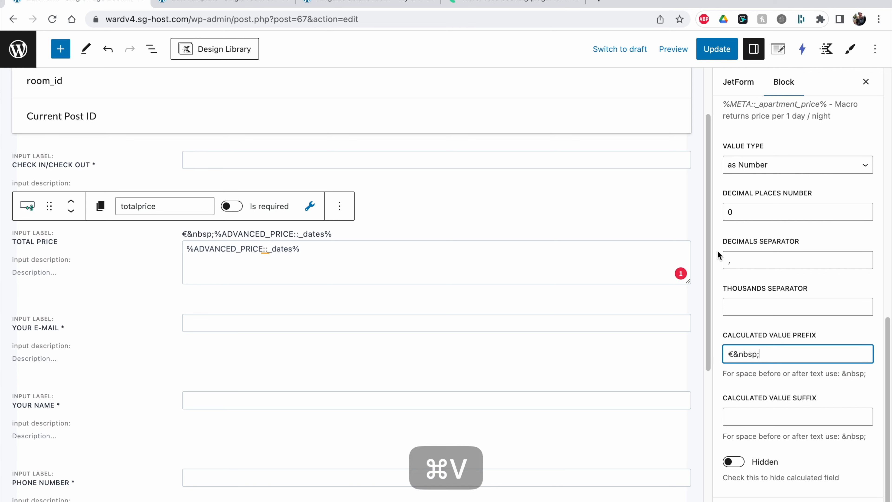
{"action": "left_click", "coordinate": [716, 54]}
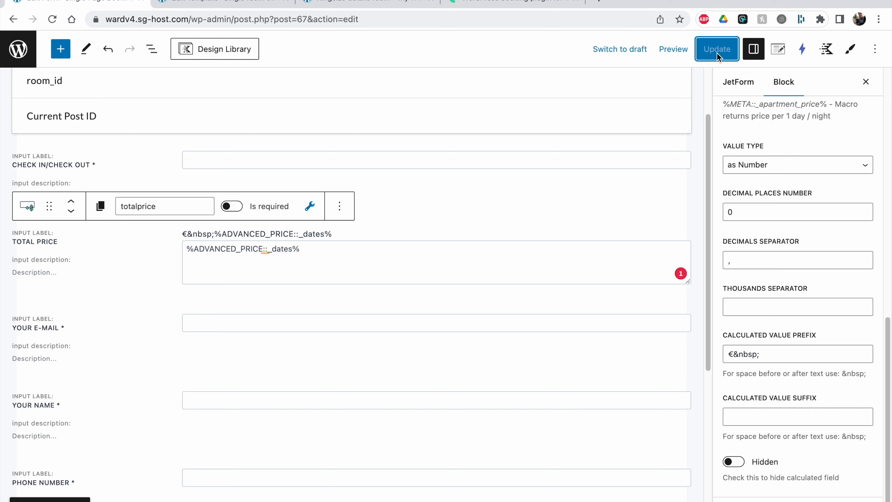
Reload the room page and choose the stay 04/05/2023 - 06/05/2023 to check the total price's formatting.
{"action": "left_click", "coordinate": [237, 3]}
{"action": "left_click", "coordinate": [300, 4]}
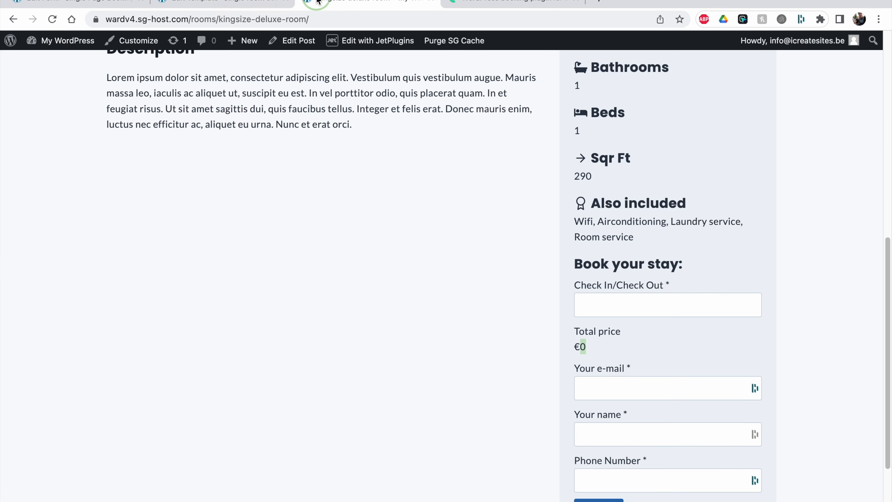
{"action": "left_click", "coordinate": [53, 20]}
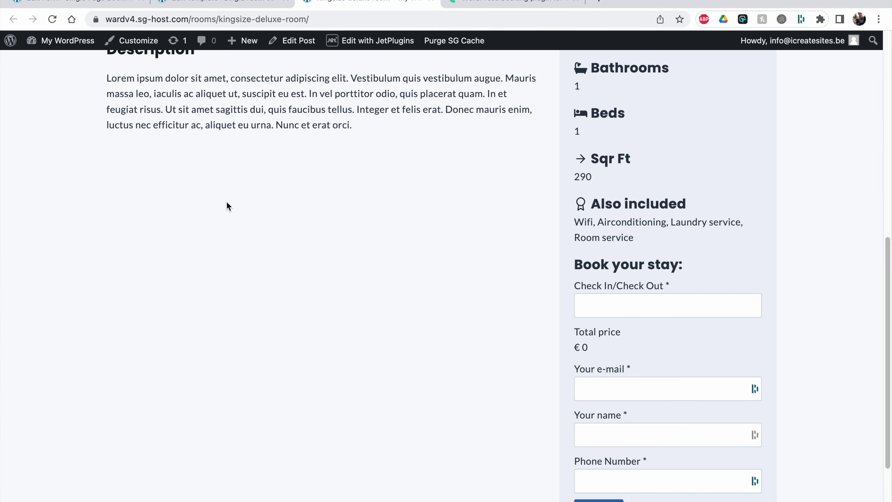
{"action": "left_click", "coordinate": [610, 300]}
{"action": "left_click", "coordinate": [651, 404]}
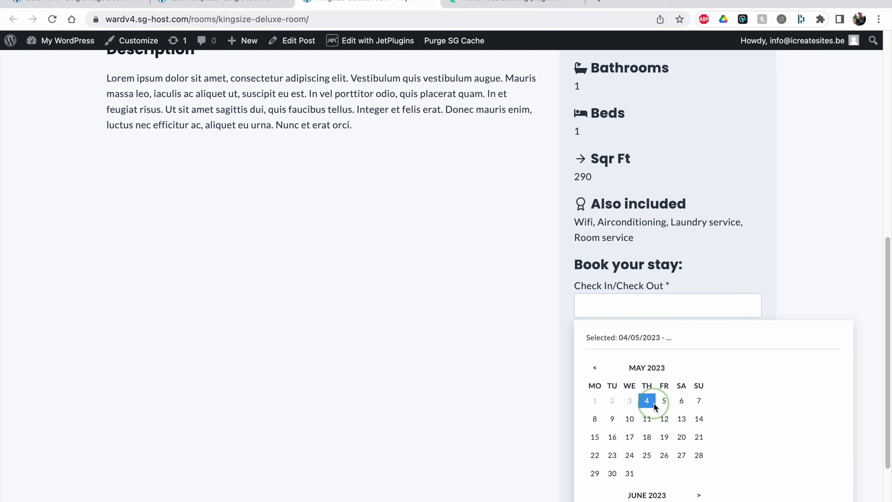
{"action": "left_click", "coordinate": [683, 404]}
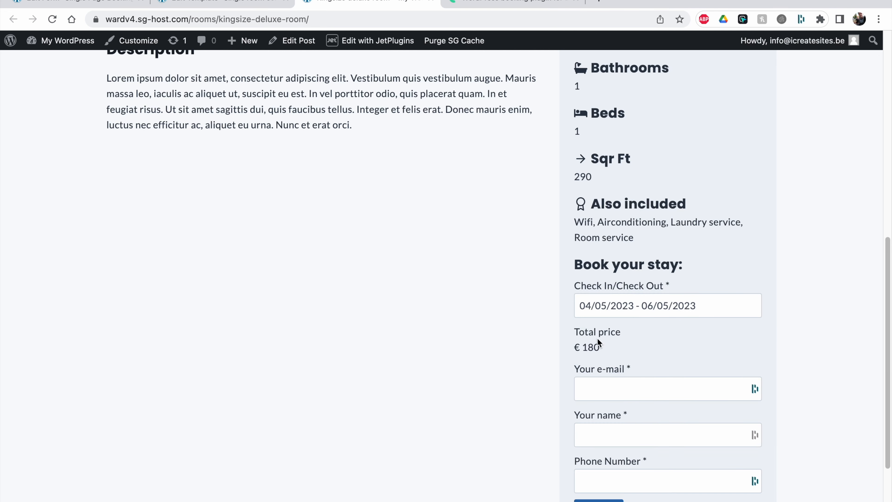
Set the Total price field to 1 decimal place and update the form to try out the comma separator.
{"action": "left_click", "coordinate": [81, 3]}
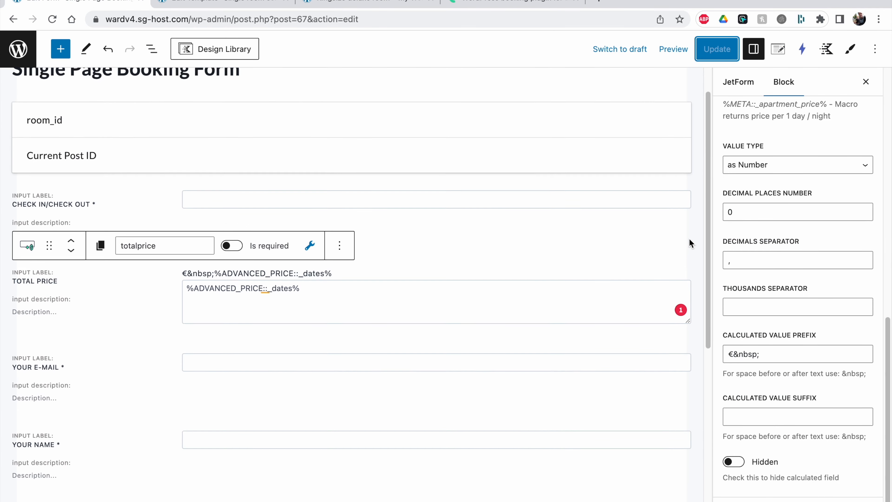
{"action": "left_click", "coordinate": [864, 209]}
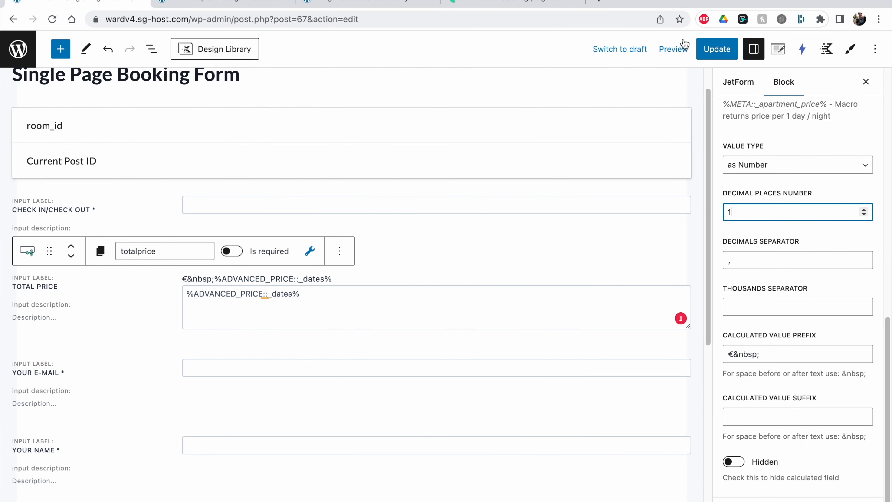
{"action": "left_click", "coordinate": [720, 52]}
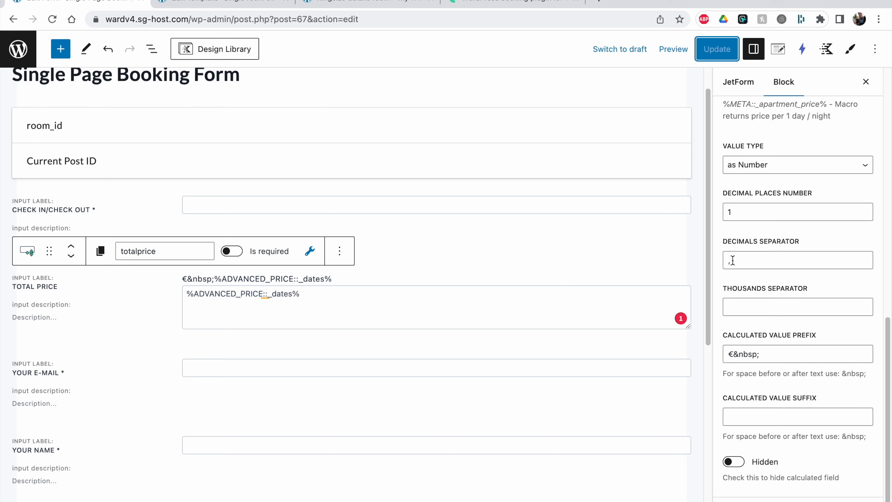
Reload the room page and choose the stay 13/05/2023 - 21/05/2023 to examine the decimal and separator in the total price.
{"action": "left_click", "coordinate": [249, 2]}
{"action": "left_click", "coordinate": [312, 3]}
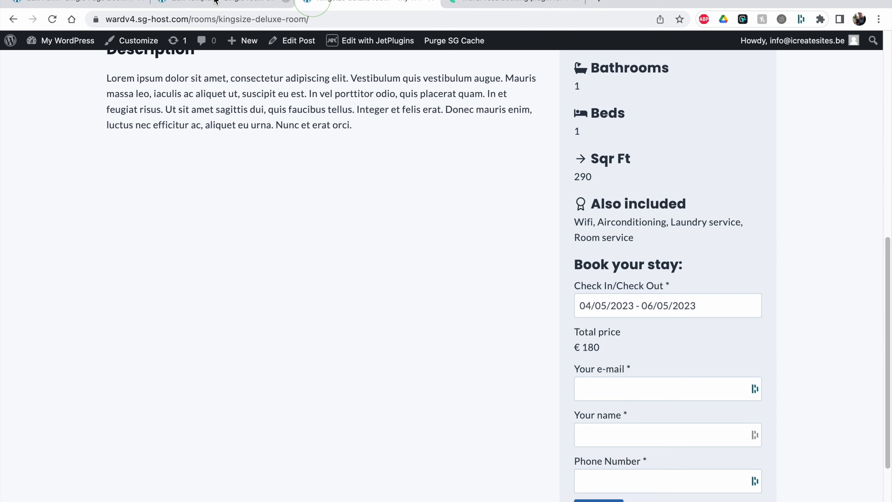
{"action": "left_click", "coordinate": [52, 19]}
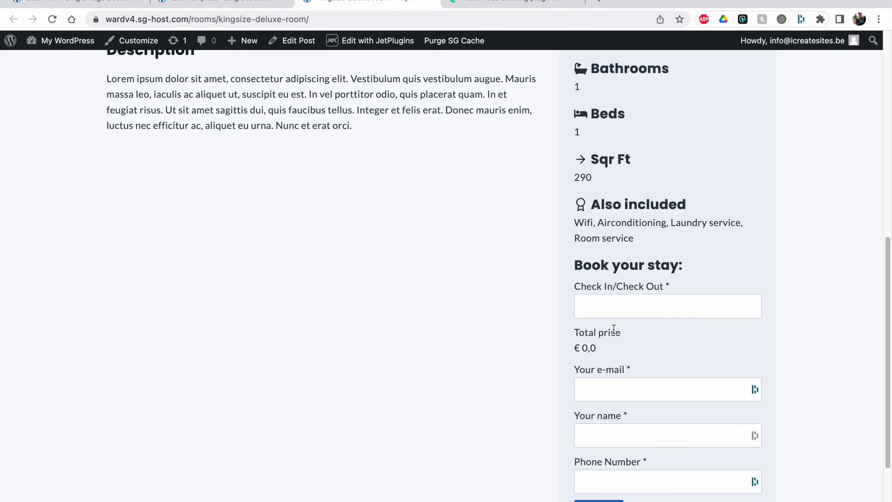
{"action": "left_click", "coordinate": [605, 304]}
{"action": "left_click", "coordinate": [681, 421]}
{"action": "left_click", "coordinate": [699, 437]}
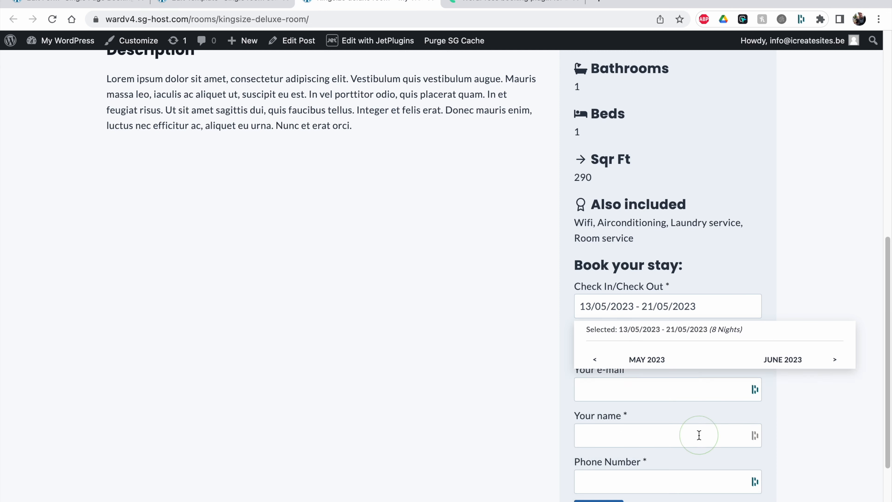
{"action": "left_click_drag", "start_coordinate": [607, 349], "coordinate": [602, 348]}
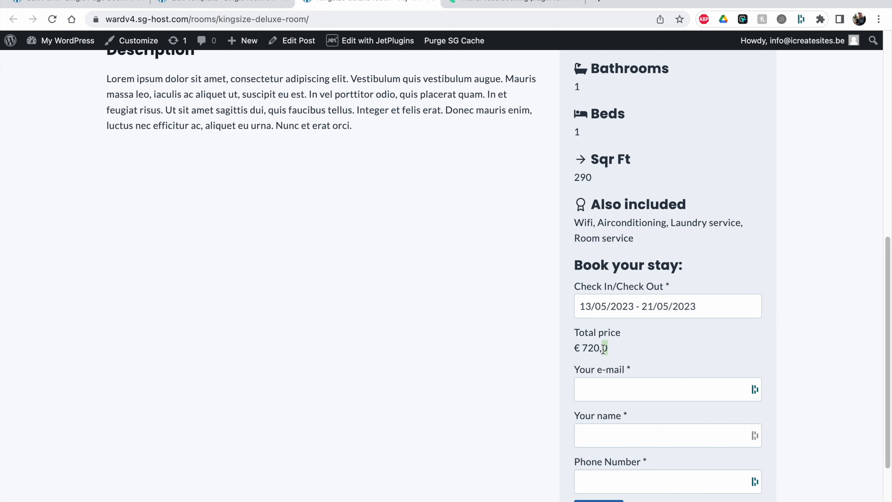
{"action": "left_click", "coordinate": [615, 356]}
{"action": "left_click_drag", "start_coordinate": [601, 349], "coordinate": [611, 350]}
{"action": "left_click", "coordinate": [597, 349]}
Return the Total price field to 0 decimal places and update the booking form.
{"action": "left_click", "coordinate": [43, 2]}
{"action": "left_click", "coordinate": [850, 205]}
{"action": "left_click", "coordinate": [865, 215]}
{"action": "left_click", "coordinate": [861, 238]}
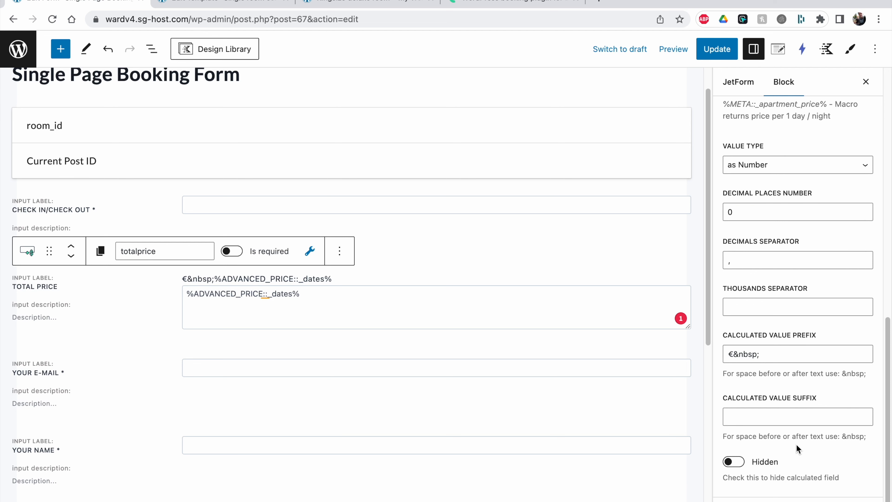
{"action": "left_click", "coordinate": [705, 53]}
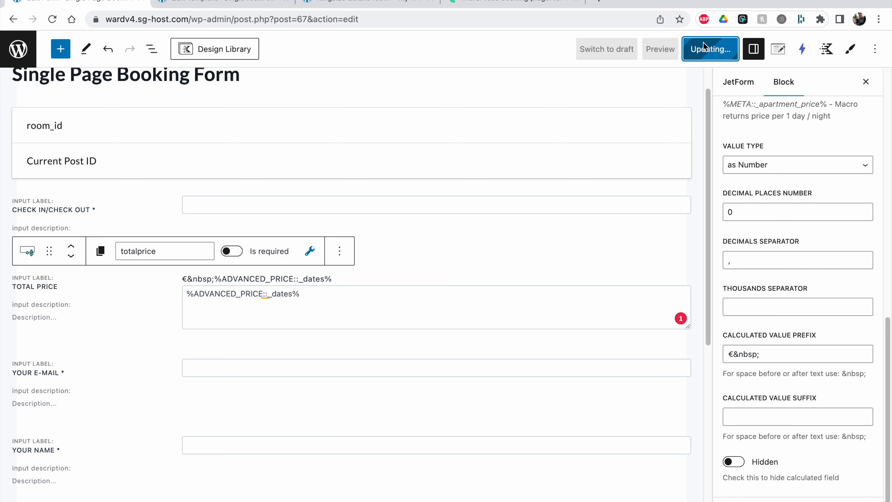
Reload the room page and review the complete booking form down to its submit button.
{"action": "left_click", "coordinate": [224, 3]}
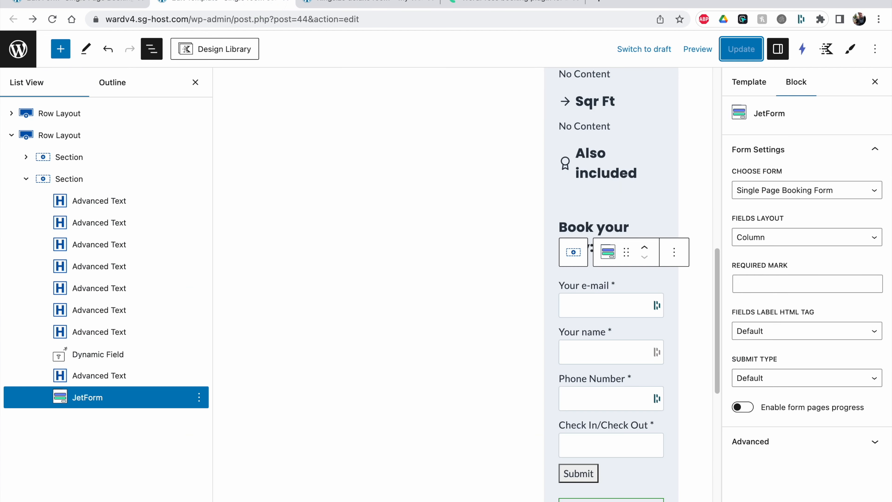
{"action": "left_click", "coordinate": [369, 3]}
{"action": "left_click", "coordinate": [52, 19]}
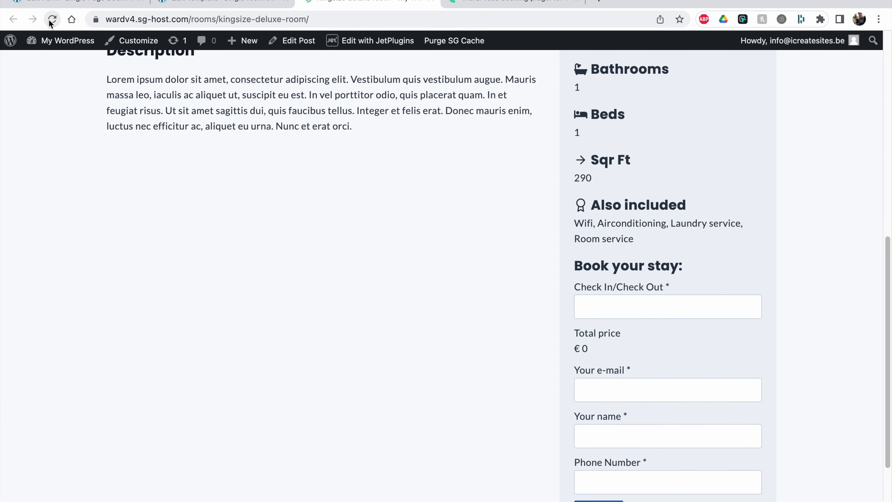
{"action": "scroll", "coordinate": [649, 355], "scroll_direction": "down", "scroll_amount": 1}
{"action": "scroll", "coordinate": [649, 356], "scroll_direction": "down", "scroll_amount": 3}
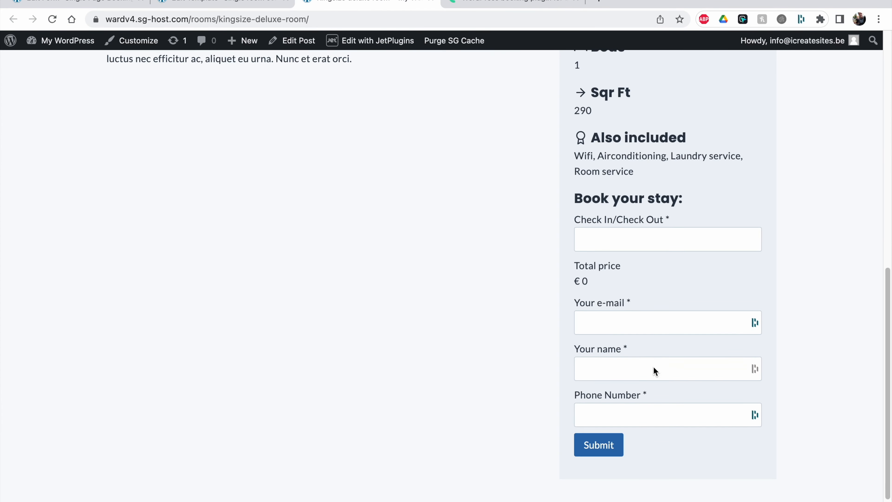
Choose the stay 06/05/2023 - 07/05/2023 in the booking form and try submitting it with the contact fields empty.
{"action": "left_click", "coordinate": [615, 236]}
{"action": "left_click", "coordinate": [682, 337]}
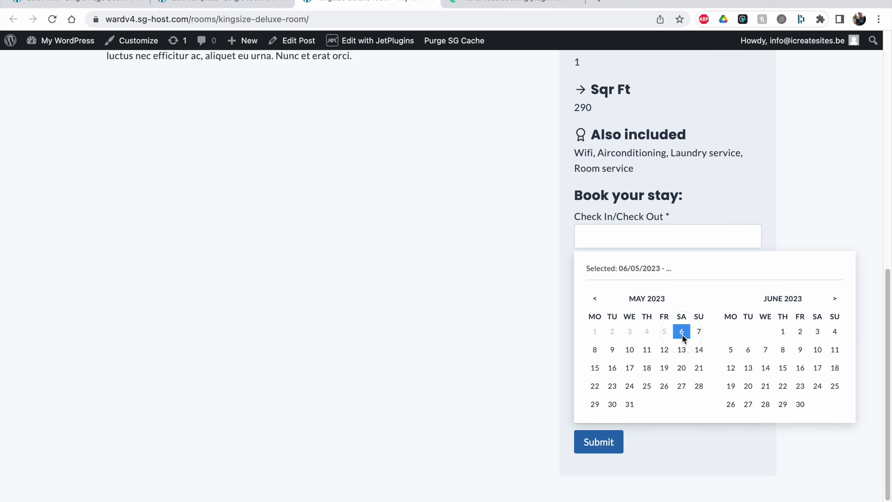
{"action": "left_click", "coordinate": [698, 334]}
{"action": "left_click", "coordinate": [590, 436]}
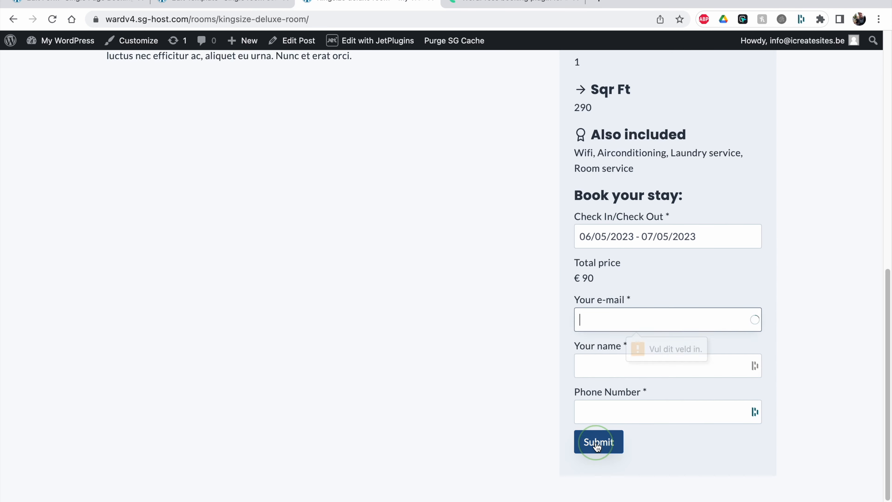
Fill in the guest's e-mail, name and phone number in the booking form and submit it.
{"action": "left_click", "coordinate": [591, 320]}
{"action": "left_click", "coordinate": [635, 373]}
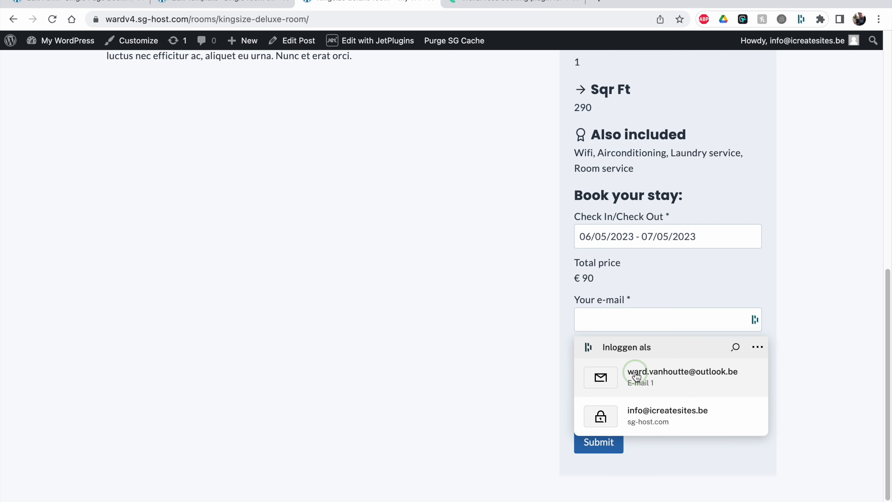
{"action": "left_click", "coordinate": [616, 359]}
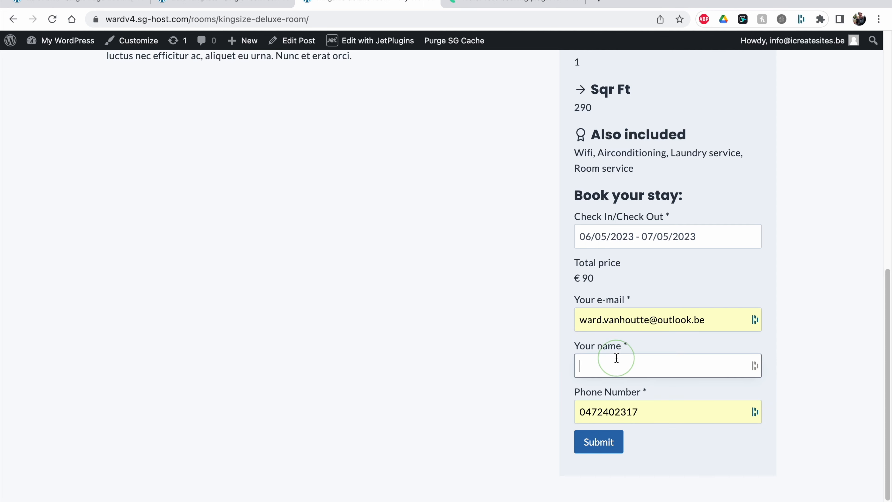
{"action": "type", "text": "Wa"}
{"action": "left_click", "coordinate": [603, 443]}
{"action": "scroll", "coordinate": [605, 449], "scroll_direction": "down", "scroll_amount": 2}
{"action": "left_click", "coordinate": [653, 434]}
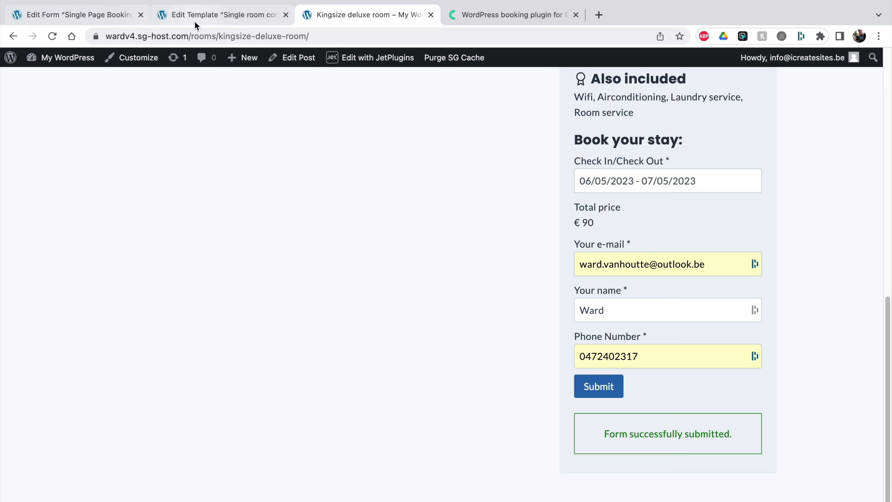
Open the WordPress dashboard in a new tab and bring up the Bookings list.
{"action": "right_click", "coordinate": [77, 61]}
{"action": "left_click", "coordinate": [87, 66]}
{"action": "left_click", "coordinate": [468, 6]}
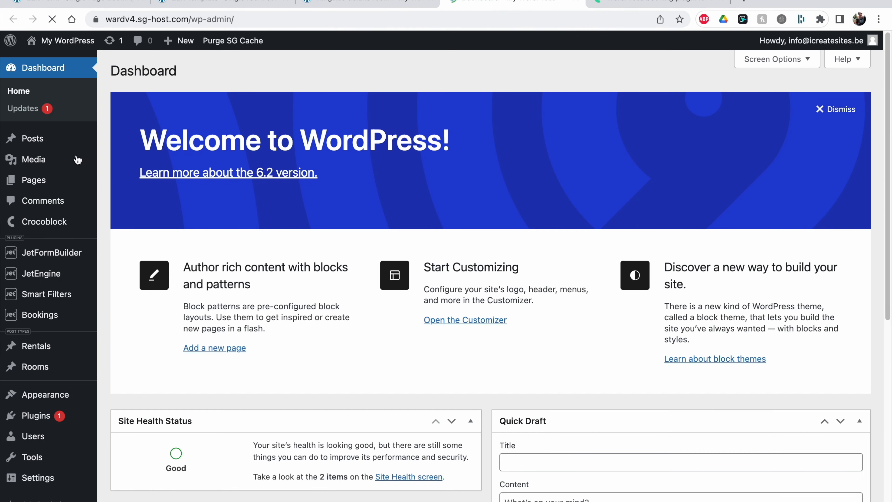
{"action": "left_click", "coordinate": [50, 314]}
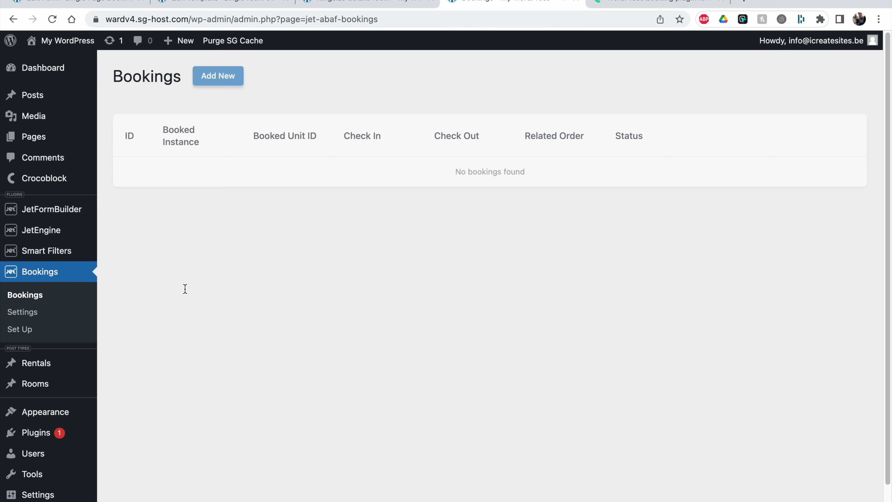
Compare the new booking's booked instance with the title and submitted form on the room page.
{"action": "left_click_drag", "start_coordinate": [162, 172], "coordinate": [230, 197]}
{"action": "left_click", "coordinate": [328, 3]}
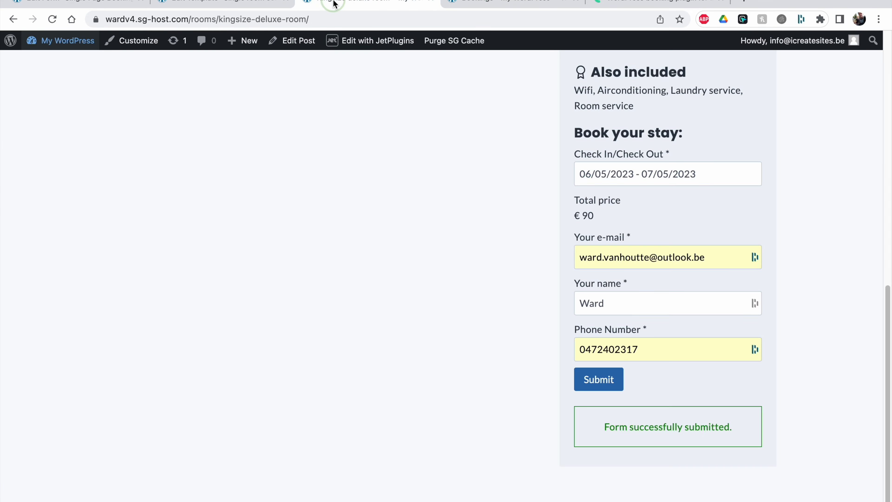
{"action": "scroll", "coordinate": [458, 141], "scroll_direction": "up", "scroll_amount": 10}
{"action": "left_click_drag", "start_coordinate": [250, 214], "coordinate": [602, 182]}
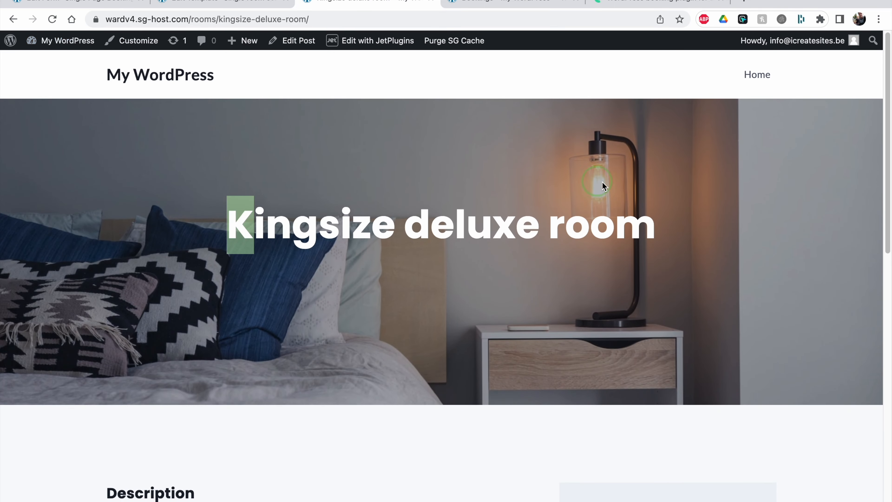
{"action": "scroll", "coordinate": [618, 190], "scroll_direction": "down", "scroll_amount": 10}
{"action": "scroll", "coordinate": [629, 345], "scroll_direction": "down", "scroll_amount": 1}
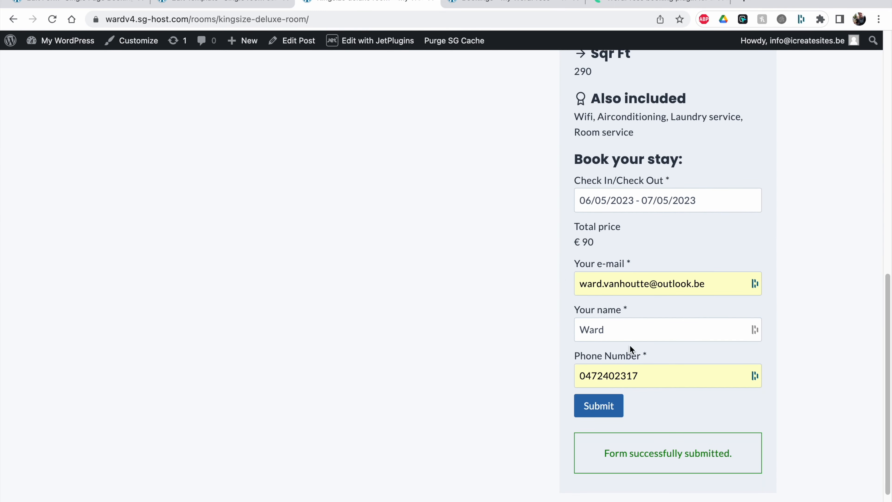
Examine the new booking's check-in and check-out dates and status in the Bookings list, and view its details.
{"action": "left_click", "coordinate": [491, 3]}
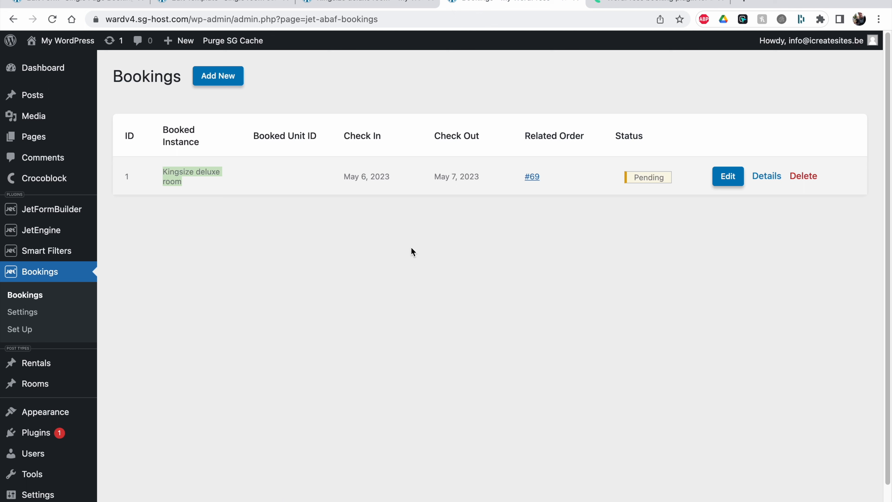
{"action": "left_click", "coordinate": [416, 253]}
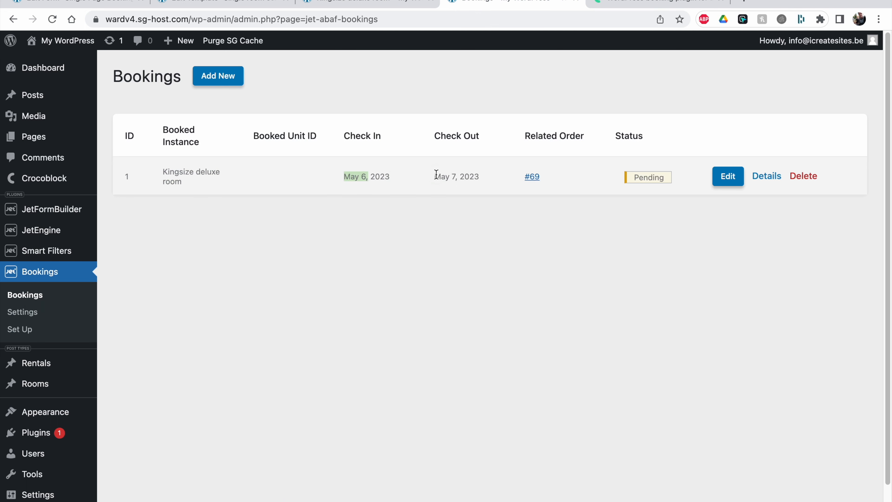
{"action": "left_click_drag", "start_coordinate": [435, 179], "coordinate": [471, 177]}
{"action": "left_click", "coordinate": [636, 180]}
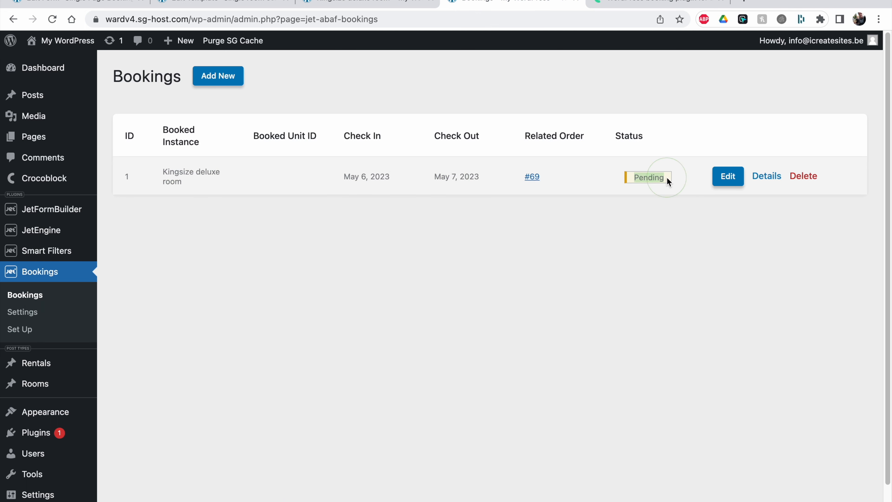
{"action": "left_click", "coordinate": [633, 291]}
{"action": "left_click", "coordinate": [762, 180]}
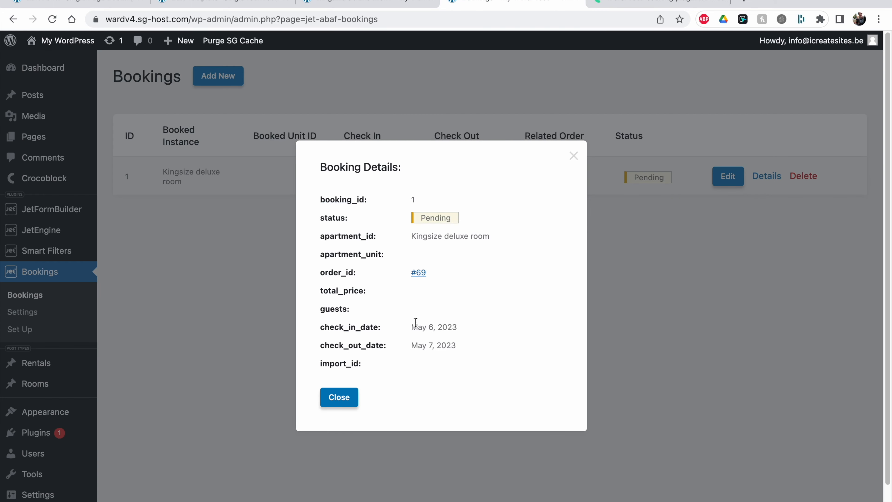
{"action": "left_click", "coordinate": [573, 156]}
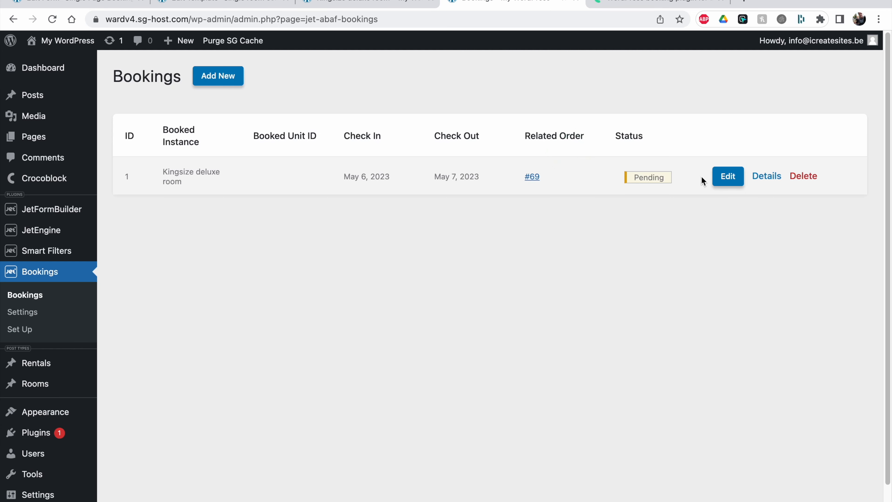
Open the Kingsize deluxe room booking for editing and examine its status options and the total_price, guests and import_id fields.
{"action": "left_click", "coordinate": [730, 177]}
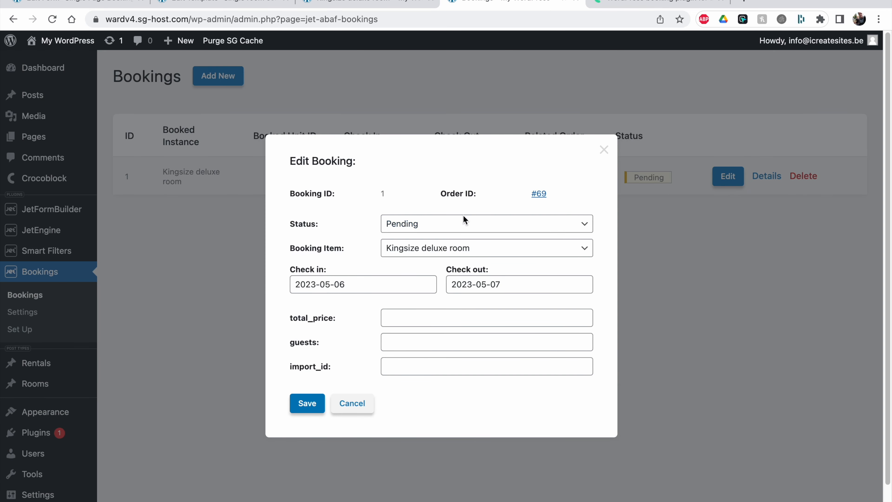
{"action": "left_click", "coordinate": [468, 223]}
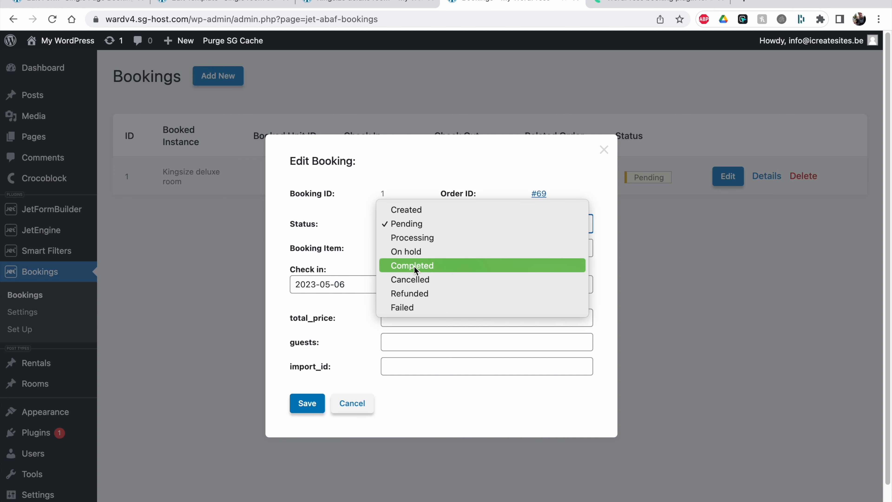
{"action": "left_click", "coordinate": [349, 238]}
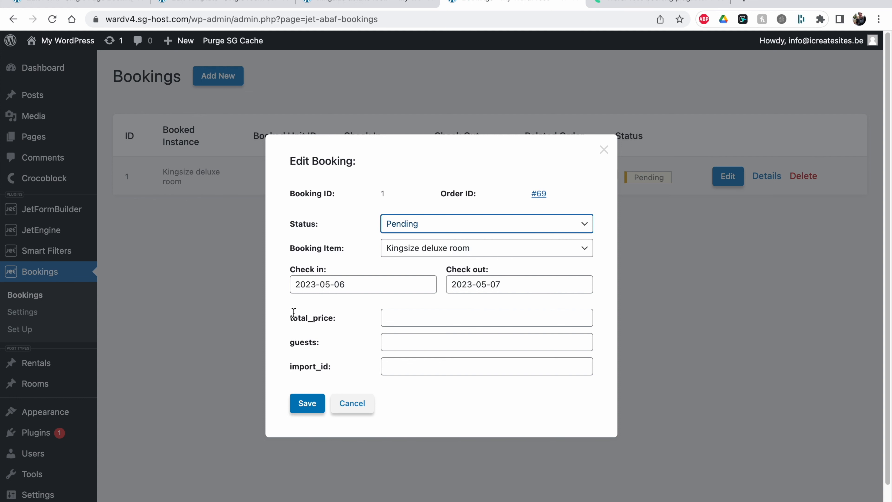
{"action": "left_click_drag", "start_coordinate": [293, 312], "coordinate": [354, 389]}
{"action": "left_click", "coordinate": [355, 386]}
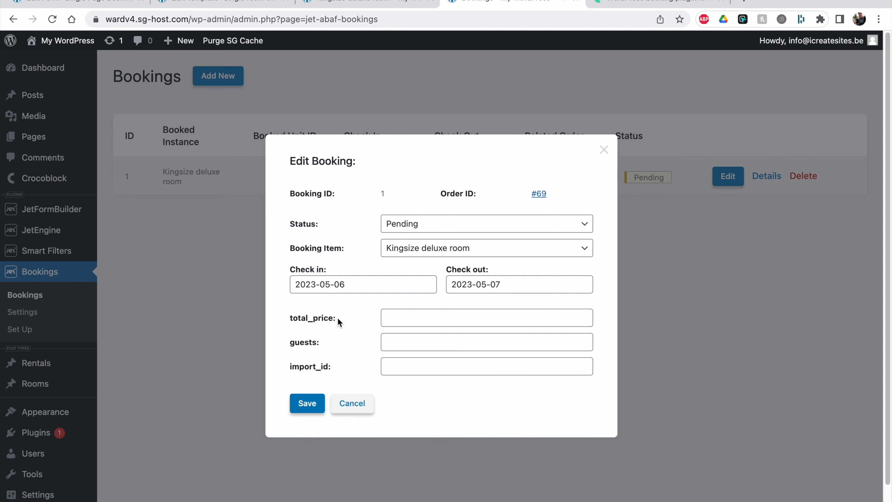
Set the booking's status to Completed and save the booking.
{"action": "left_click", "coordinate": [432, 225]}
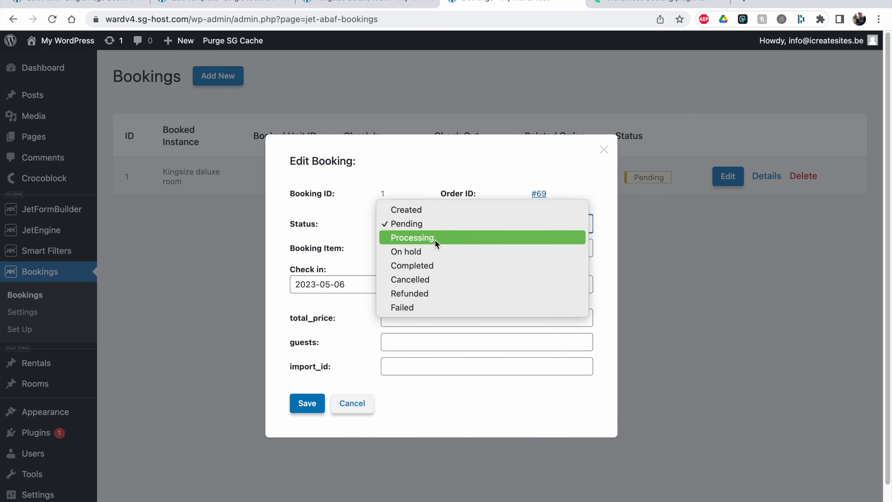
{"action": "left_click", "coordinate": [443, 265]}
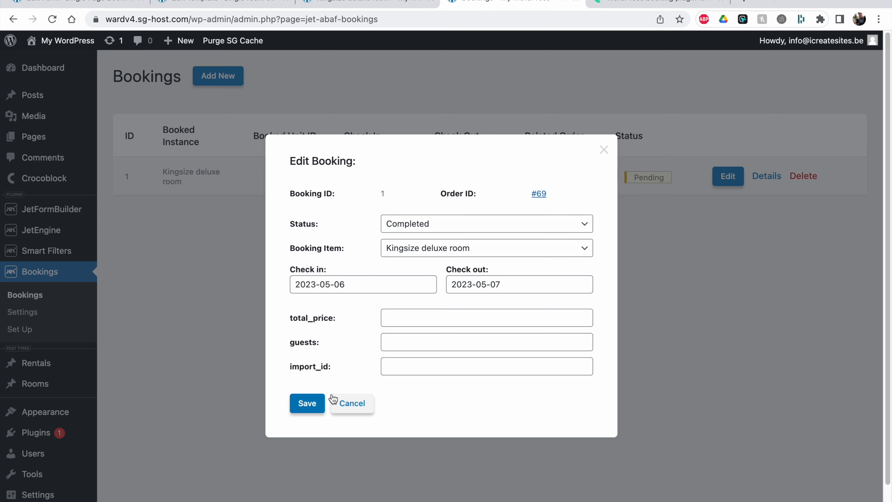
{"action": "left_click", "coordinate": [308, 402]}
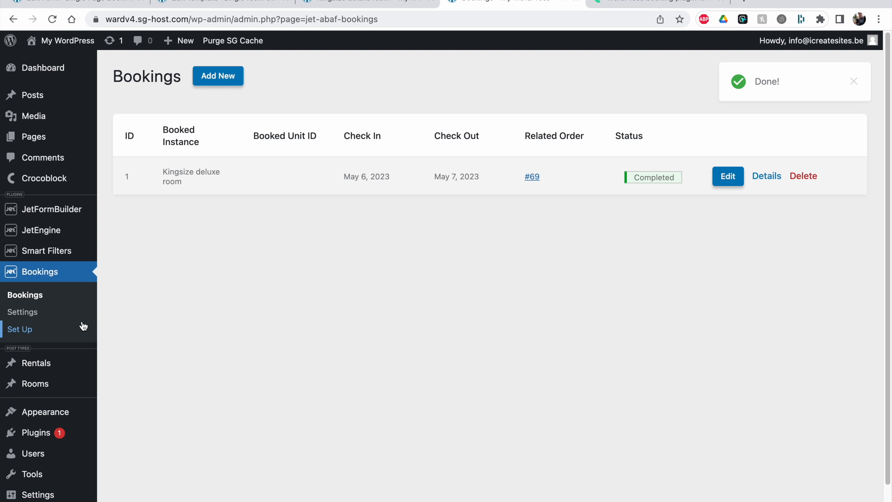
Move the older draft in Rentals to the trash and return to the Bookings list.
{"action": "left_click", "coordinate": [42, 367]}
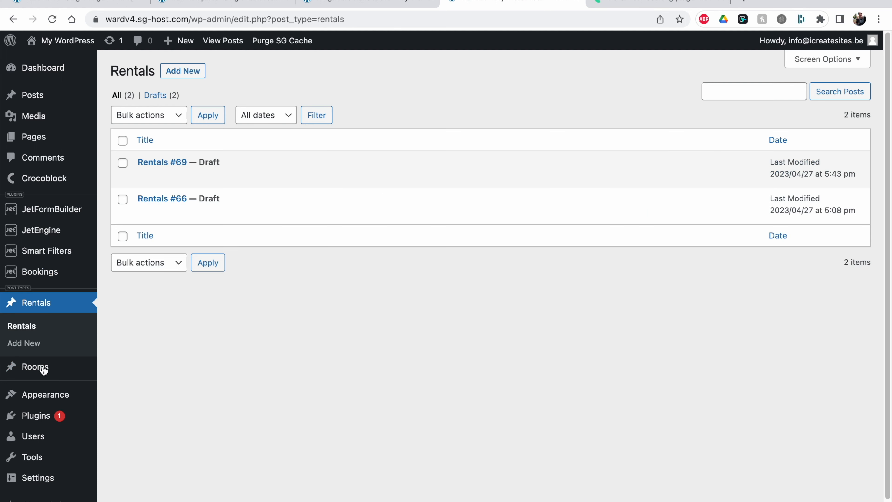
{"action": "left_click", "coordinate": [212, 212]}
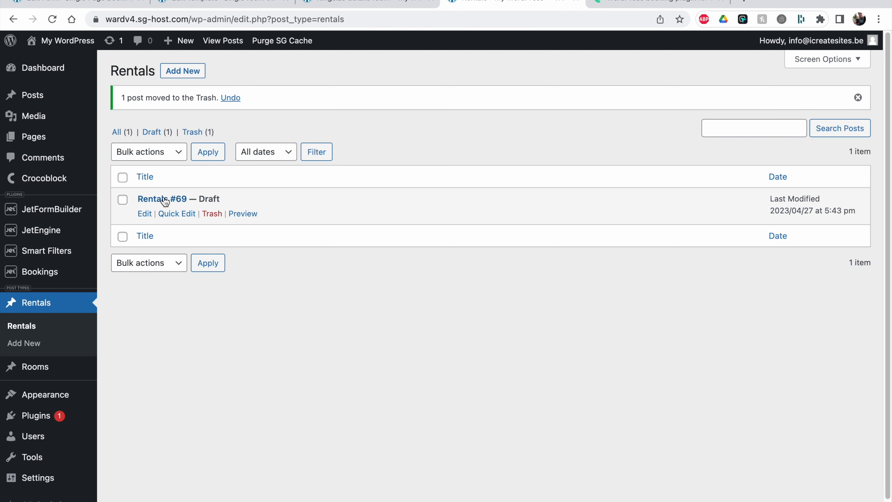
{"action": "left_click", "coordinate": [56, 274]}
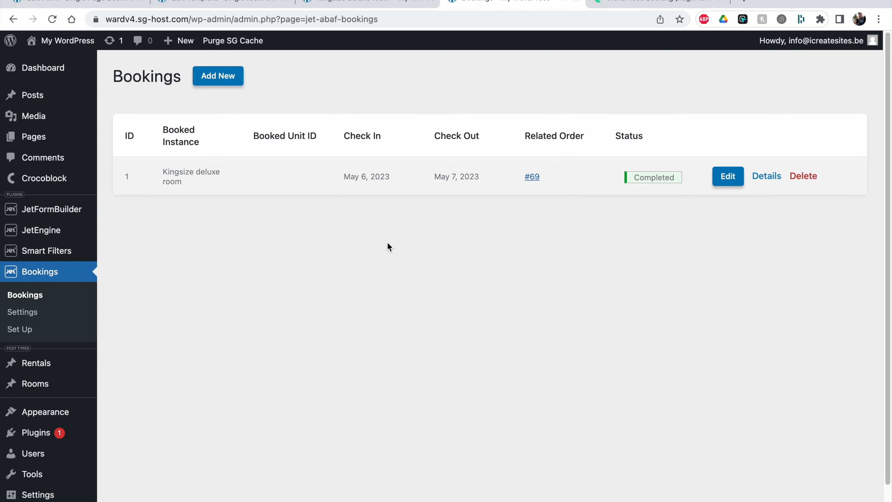
Open the remaining Rentals draft and examine its Booking Data, including status, apartment, total_price and check-in and check-out dates.
{"action": "left_click", "coordinate": [40, 368]}
{"action": "left_click", "coordinate": [176, 165]}
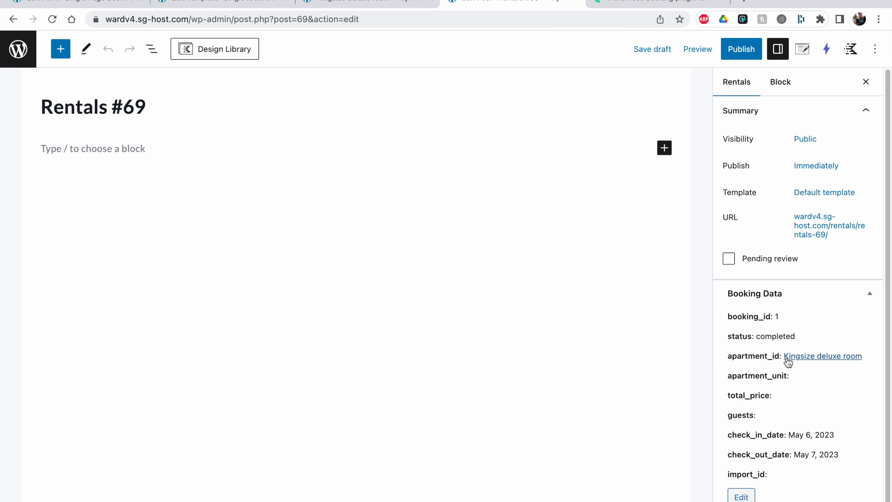
{"action": "left_click_drag", "start_coordinate": [732, 345], "coordinate": [802, 428]}
{"action": "left_click", "coordinate": [807, 431]}
{"action": "scroll", "coordinate": [814, 436], "scroll_direction": "down", "scroll_amount": 1}
{"action": "scroll", "coordinate": [772, 373], "scroll_direction": "up", "scroll_amount": 1}
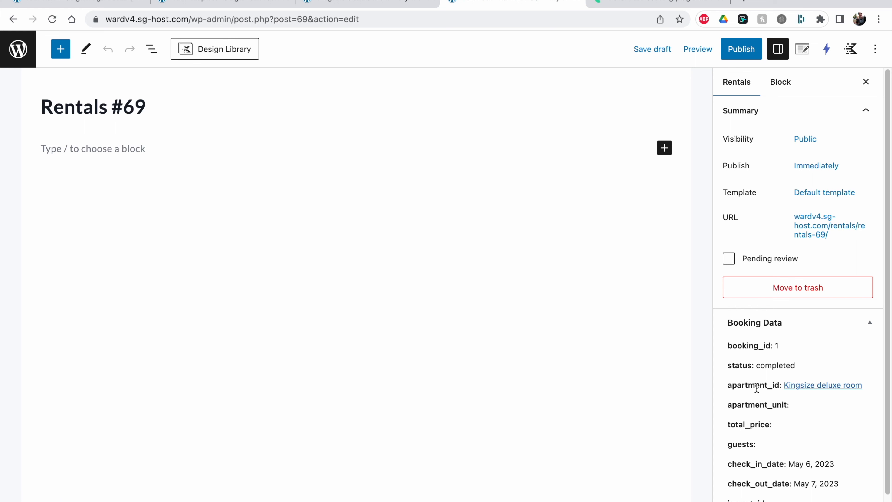
{"action": "scroll", "coordinate": [757, 388], "scroll_direction": "down", "scroll_amount": 1}
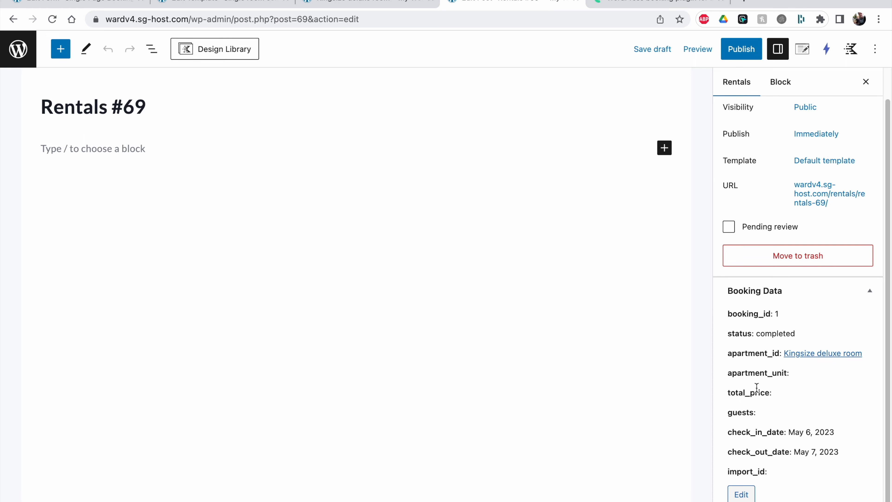
{"action": "scroll", "coordinate": [756, 388], "scroll_direction": "up", "scroll_amount": 1}
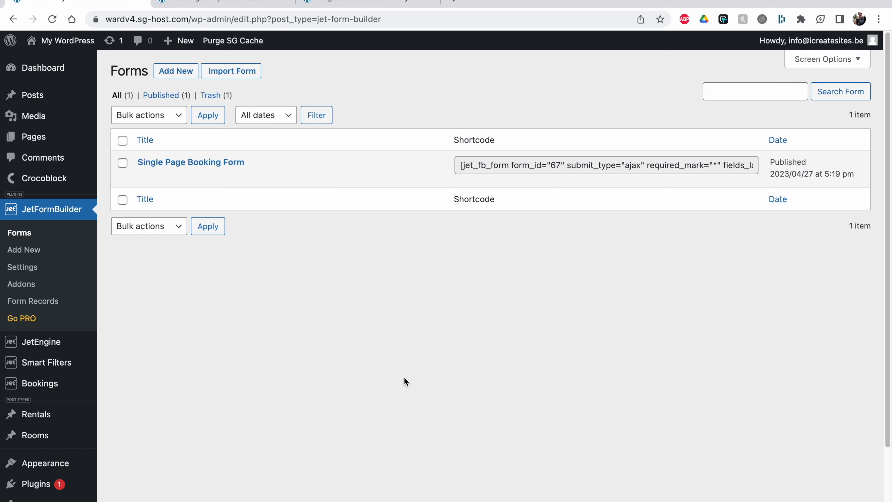
Review the Total price, Your e-mail, Your name and Phone Number fields in the room page's submitted booking form.
{"action": "left_click", "coordinate": [335, 3]}
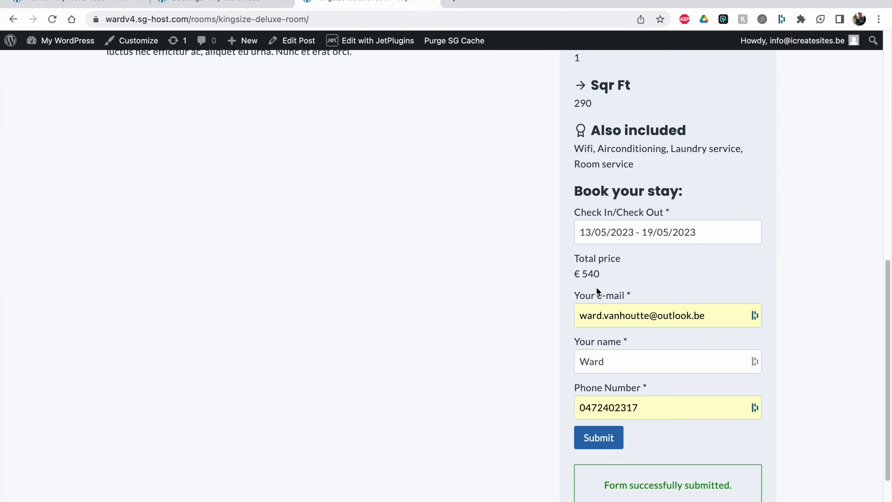
{"action": "left_click_drag", "start_coordinate": [574, 289], "coordinate": [631, 296]}
{"action": "left_click_drag", "start_coordinate": [575, 347], "coordinate": [628, 347]}
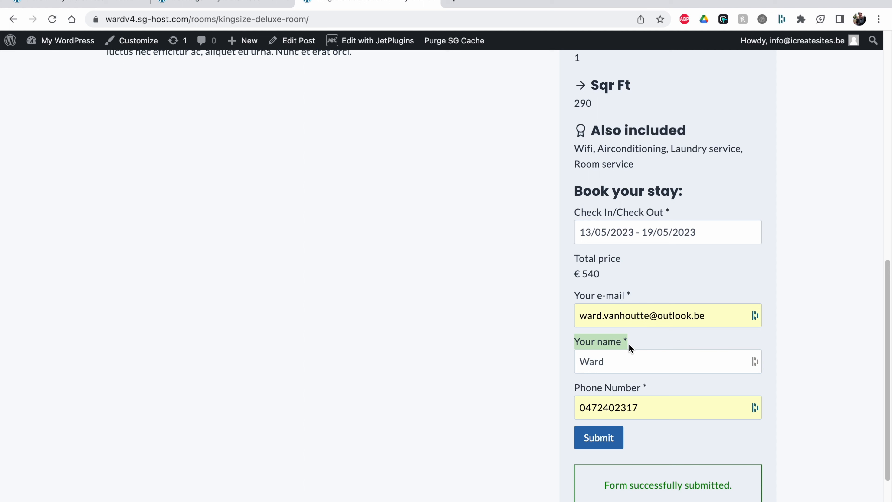
{"action": "left_click_drag", "start_coordinate": [580, 388], "coordinate": [655, 399]}
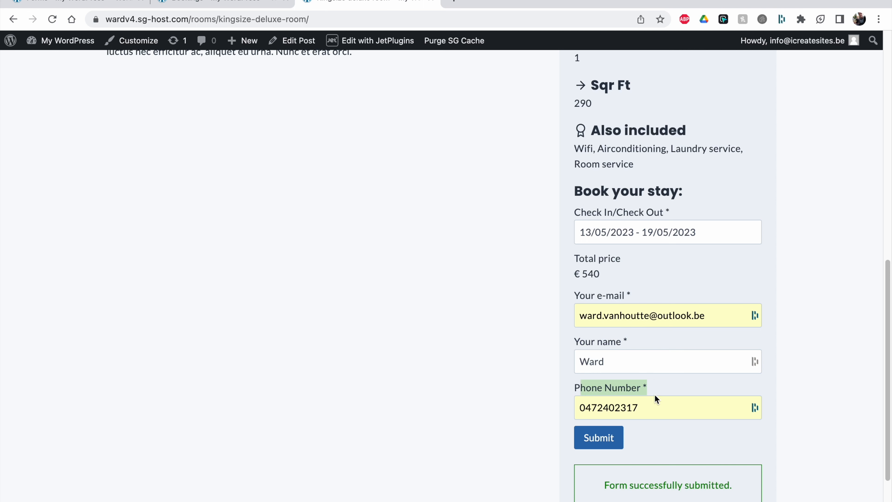
{"action": "left_click_drag", "start_coordinate": [584, 257], "coordinate": [633, 271]}
{"action": "left_click", "coordinate": [682, 299]}
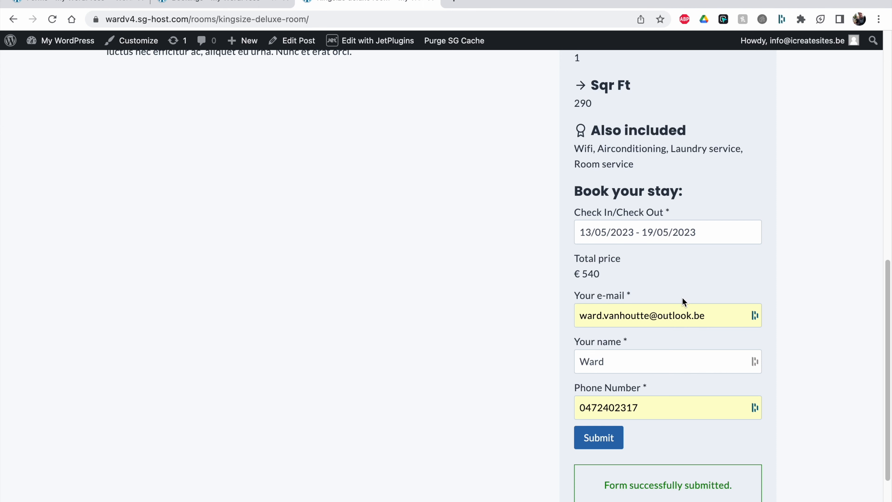
Submit the booking form again for 13/05/2023 - 19/05/2023, reload the Bookings list and return to the room page.
{"action": "left_click", "coordinate": [202, 4]}
{"action": "left_click", "coordinate": [365, 2]}
{"action": "left_click", "coordinate": [611, 442]}
{"action": "left_click", "coordinate": [202, 4]}
{"action": "left_click", "coordinate": [52, 19]}
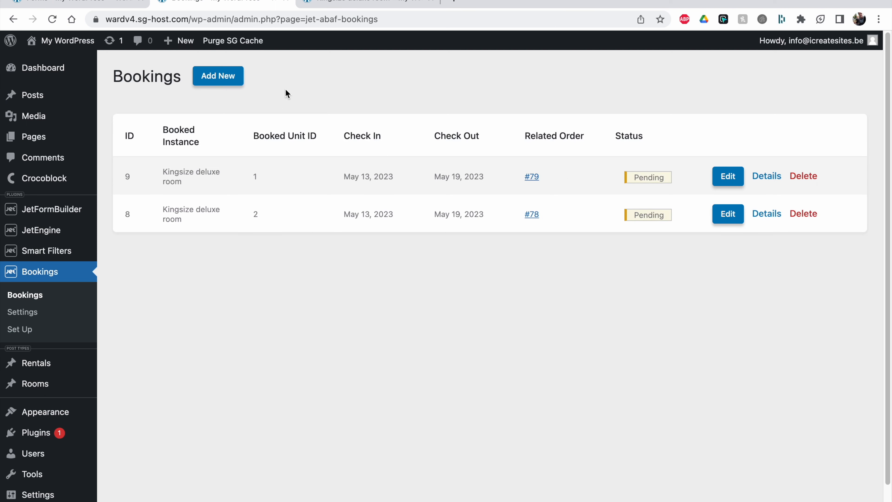
{"action": "left_click", "coordinate": [383, 3]}
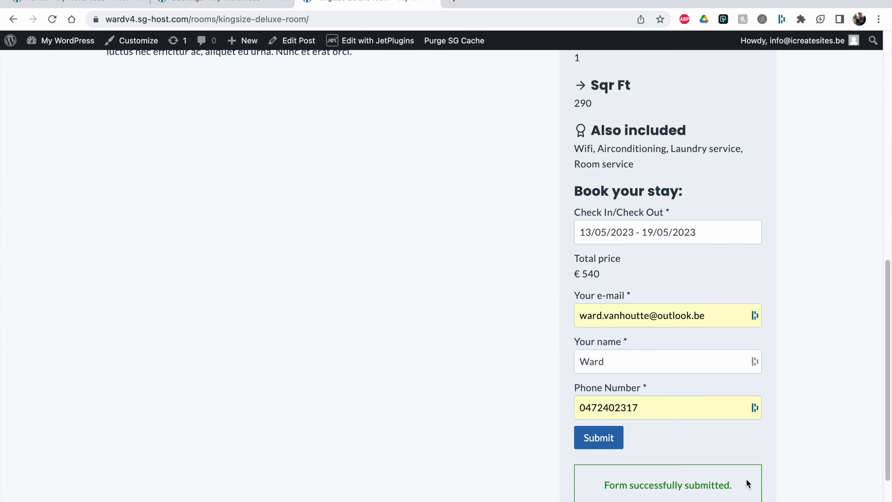
Submit another booking for the same 13/05/2023 - 19/05/2023 stay and check the entries in the reloaded Bookings list.
{"action": "left_click", "coordinate": [613, 443]}
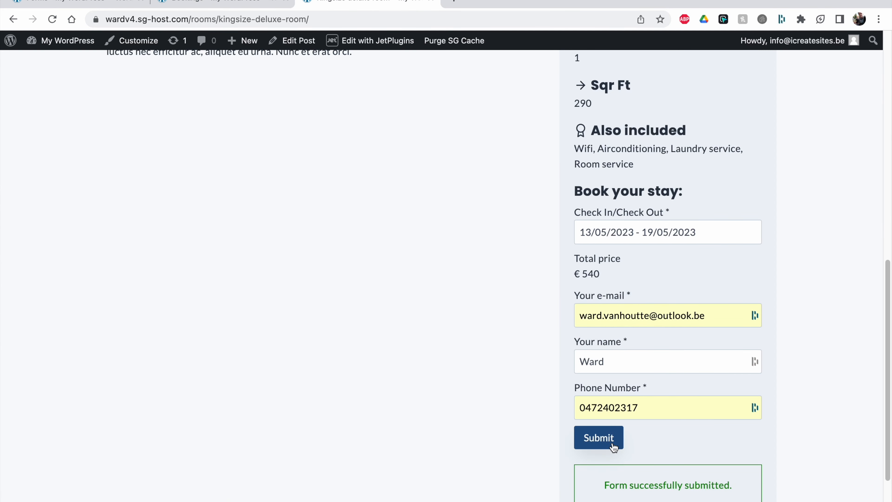
{"action": "left_click", "coordinate": [225, 3]}
{"action": "left_click", "coordinate": [52, 19]}
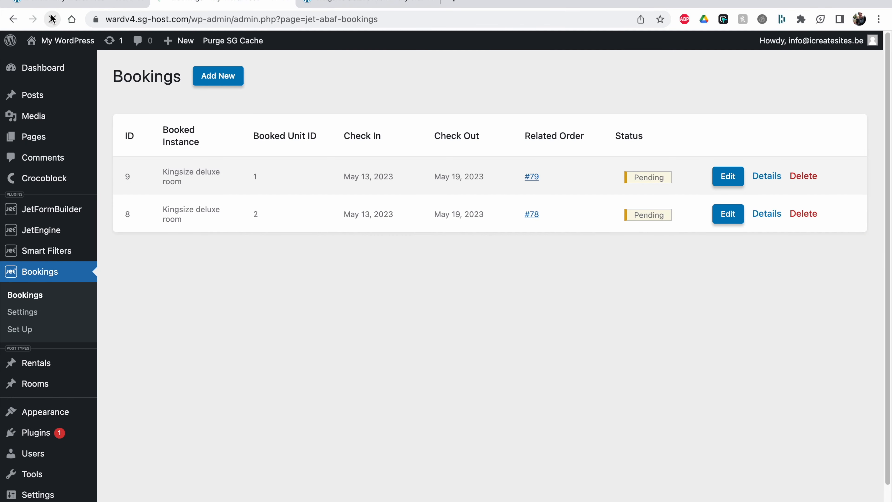
{"action": "left_click_drag", "start_coordinate": [236, 220], "coordinate": [264, 235]}
{"action": "left_click", "coordinate": [245, 183]}
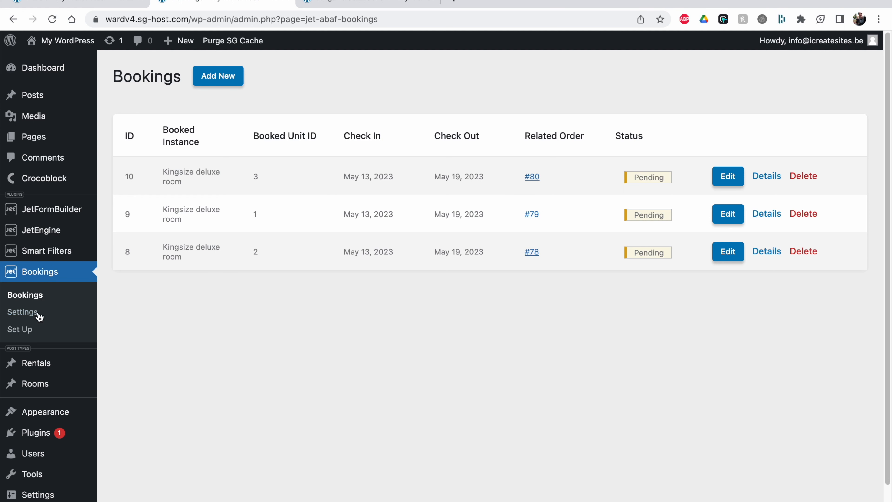
Check the Rentals drafts against the Bookings list and look over the room page's booking form fields.
{"action": "left_click", "coordinate": [36, 362]}
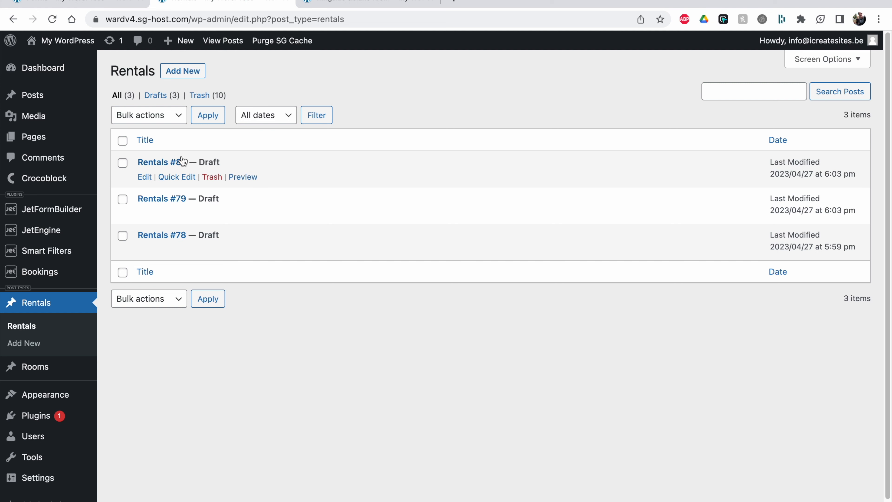
{"action": "left_click", "coordinate": [43, 277]}
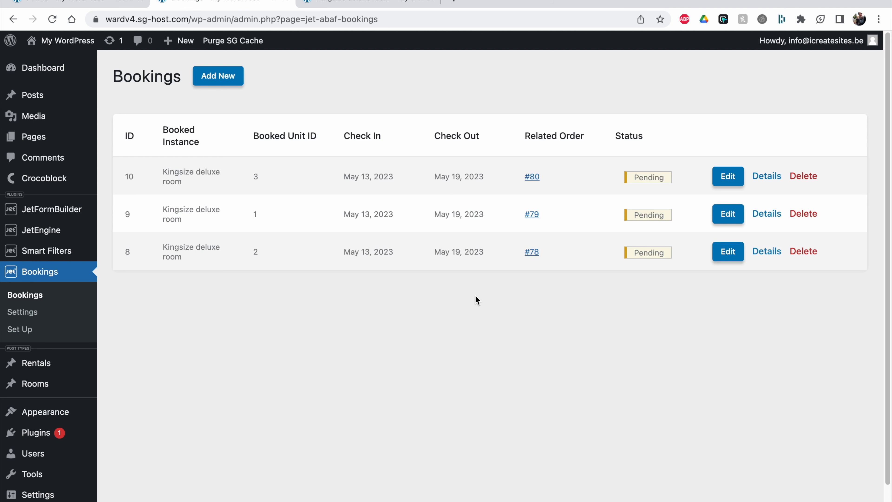
{"action": "left_click", "coordinate": [368, 4]}
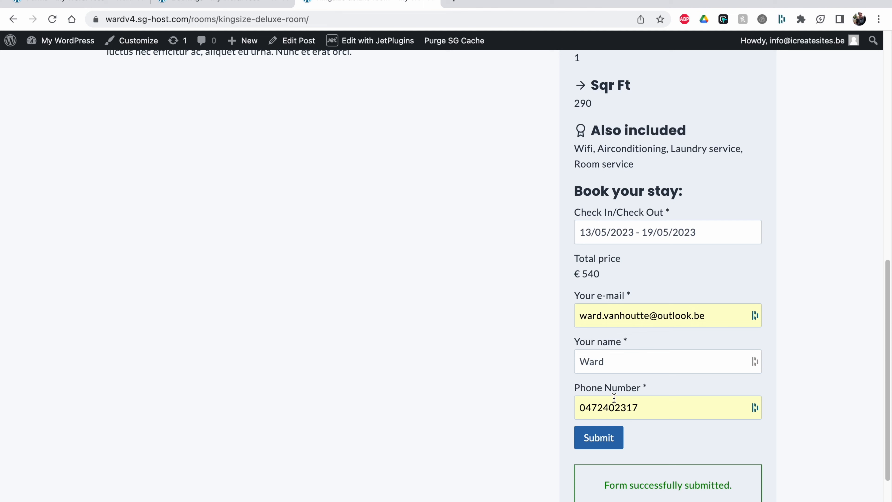
{"action": "left_click", "coordinate": [202, 3]}
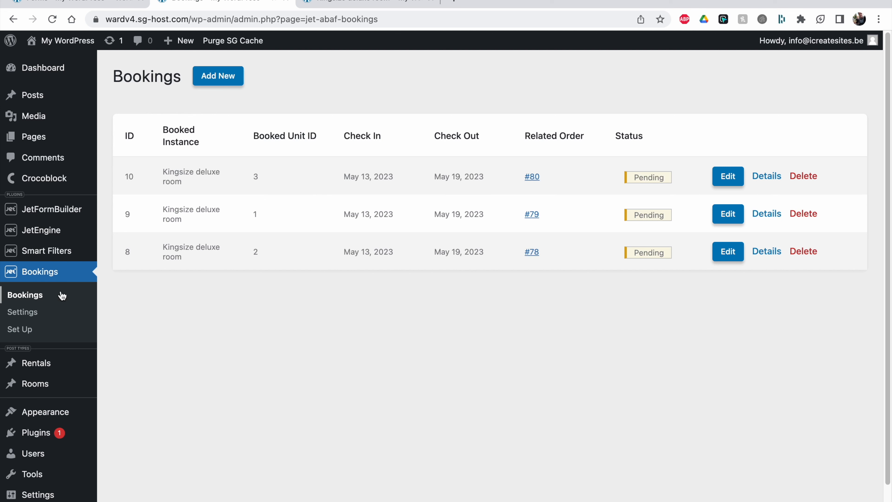
Browse the Booking Settings sections and examine the additional table columns under Tools, including order_id.
{"action": "left_click", "coordinate": [28, 314]}
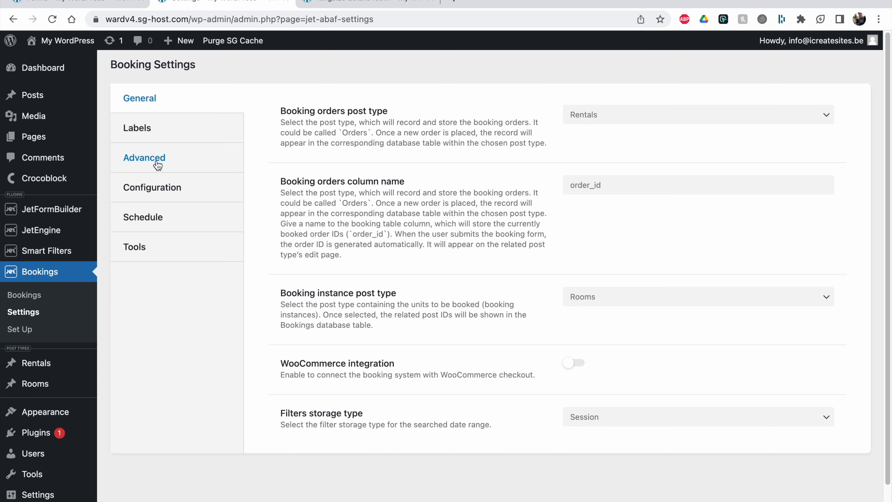
{"action": "left_click", "coordinate": [155, 185]}
{"action": "left_click", "coordinate": [153, 164]}
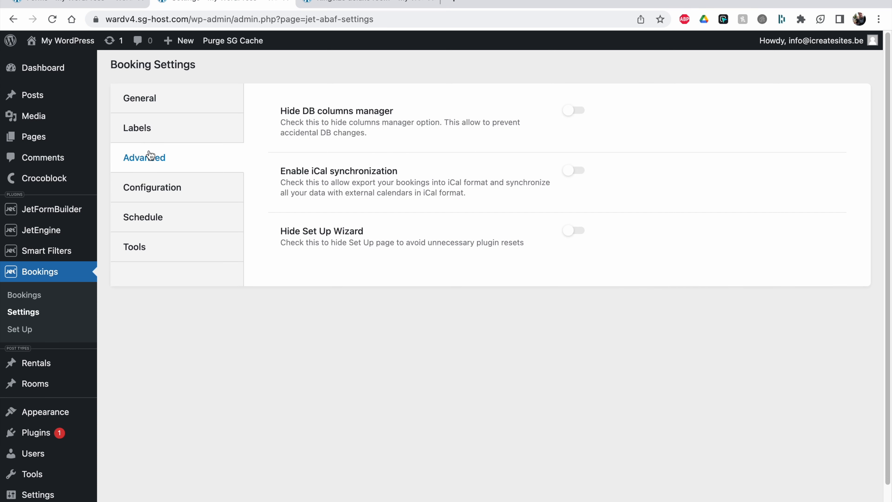
{"action": "left_click", "coordinate": [157, 221]}
{"action": "left_click", "coordinate": [157, 252]}
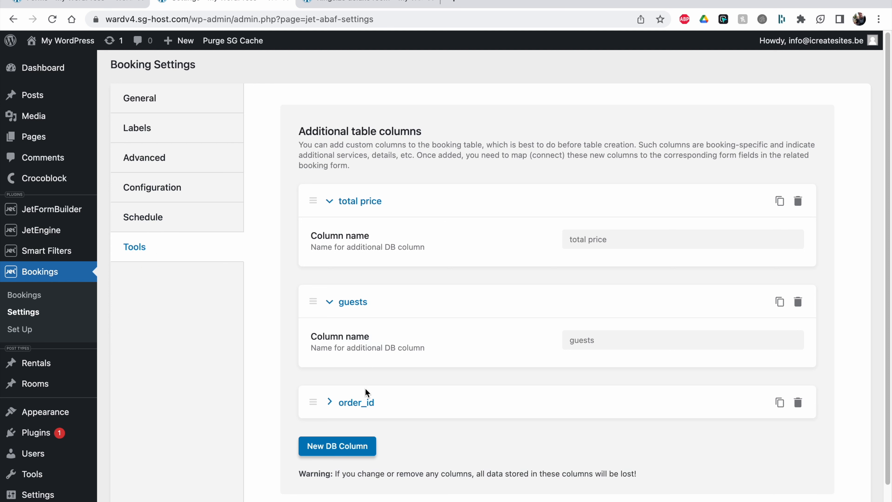
{"action": "left_click", "coordinate": [333, 404]}
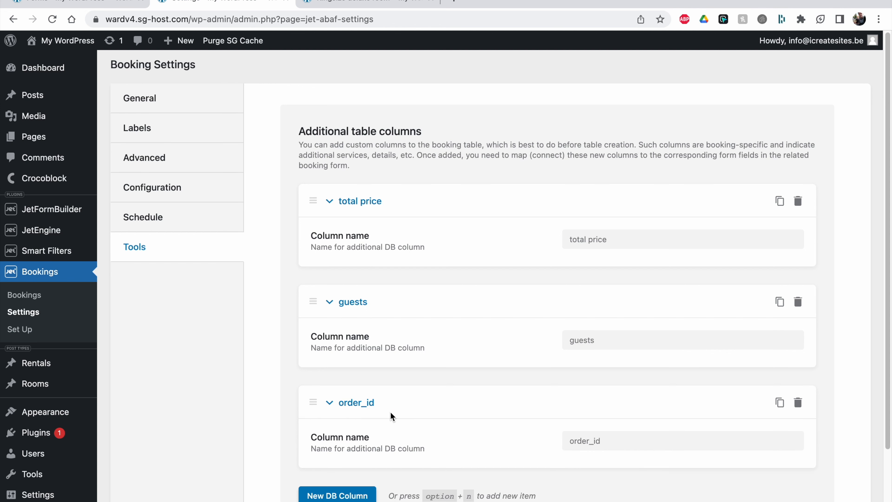
{"action": "left_click", "coordinate": [330, 402]}
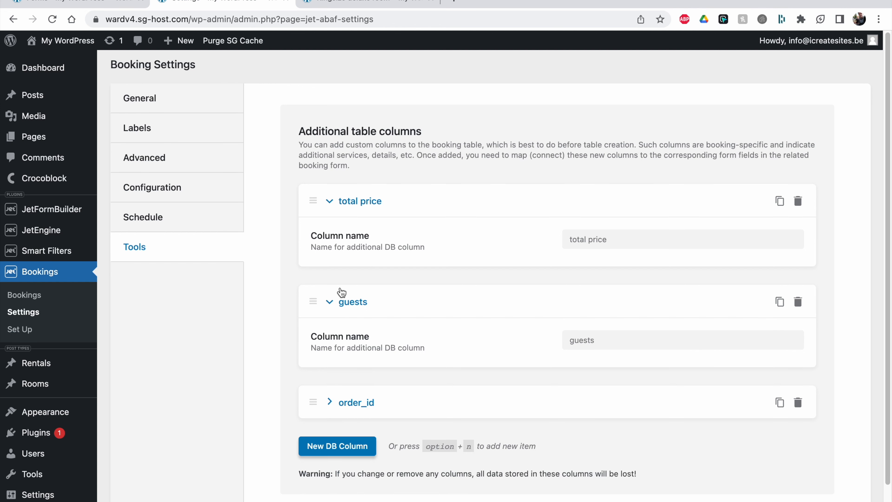
Rename the guests column in the additional booking table columns as Name, keeping the column rather than deleting it.
{"action": "left_click", "coordinate": [590, 334]}
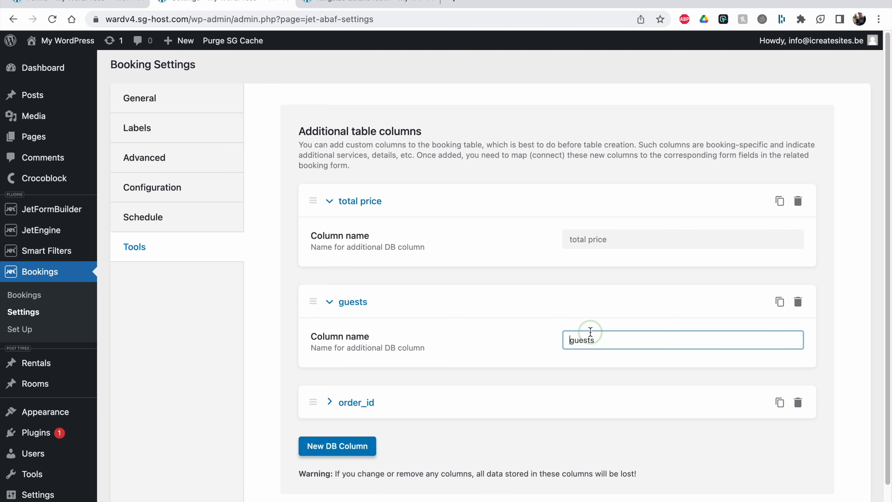
{"action": "left_click", "coordinate": [798, 302]}
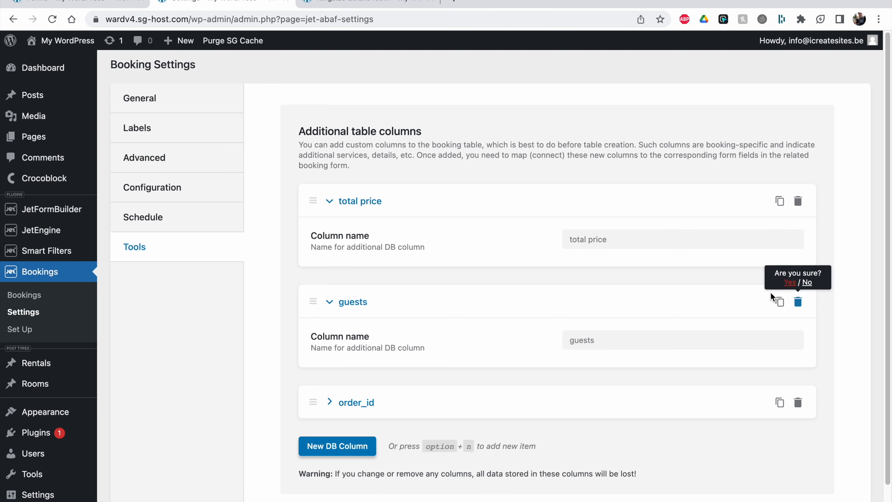
{"action": "left_click", "coordinate": [807, 282]}
{"action": "left_click", "coordinate": [604, 336]}
{"action": "double_click", "coordinate": [607, 337]}
{"action": "type", "text": "Name"}
{"action": "left_click", "coordinate": [484, 362]}
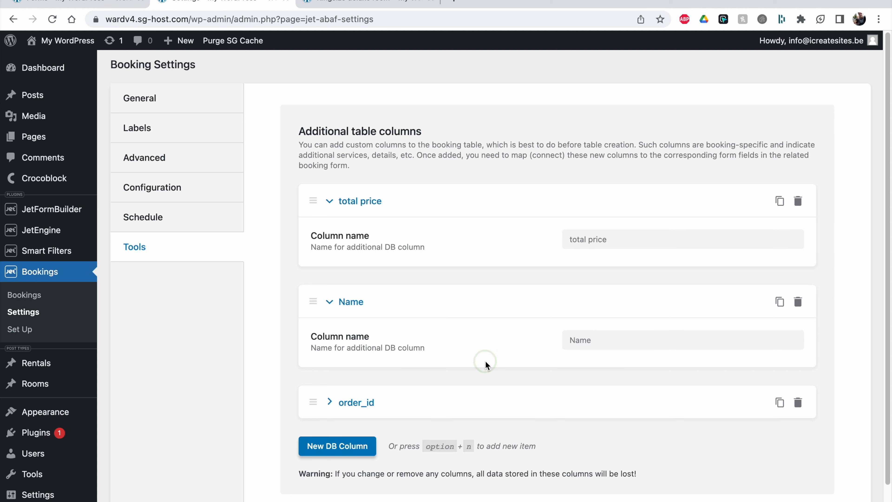
Set the second additional table column's name to Guests.
{"action": "left_click", "coordinate": [606, 340]}
{"action": "double_click", "coordinate": [607, 340]}
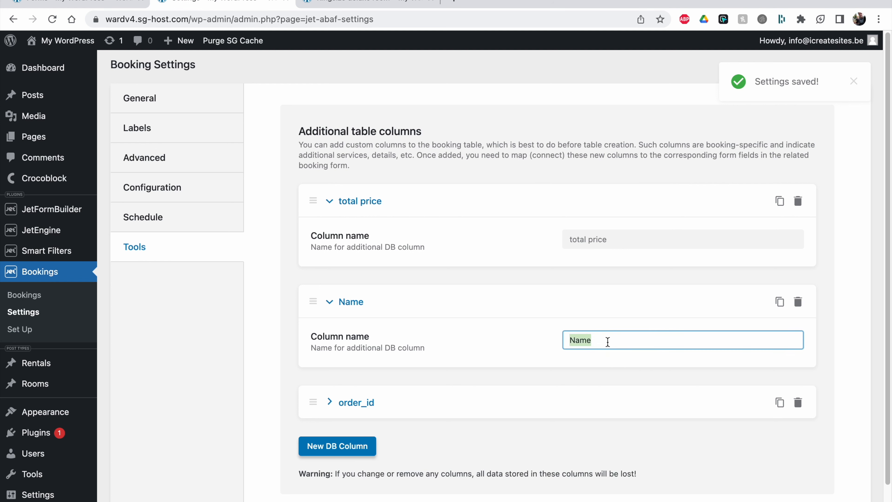
{"action": "type", "text": "Guests"}
{"action": "left_click", "coordinate": [525, 339]}
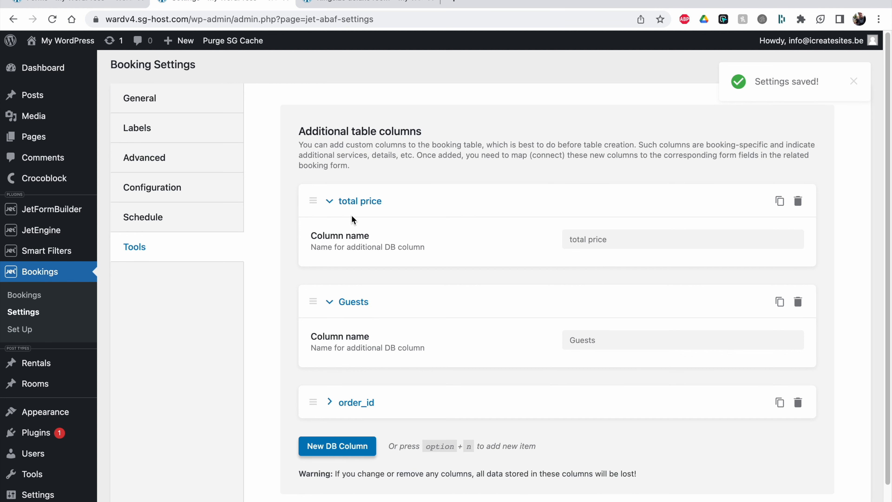
Add a new database column named Email to the additional table columns and collapse its entry.
{"action": "scroll", "coordinate": [380, 416], "scroll_direction": "down", "scroll_amount": 2}
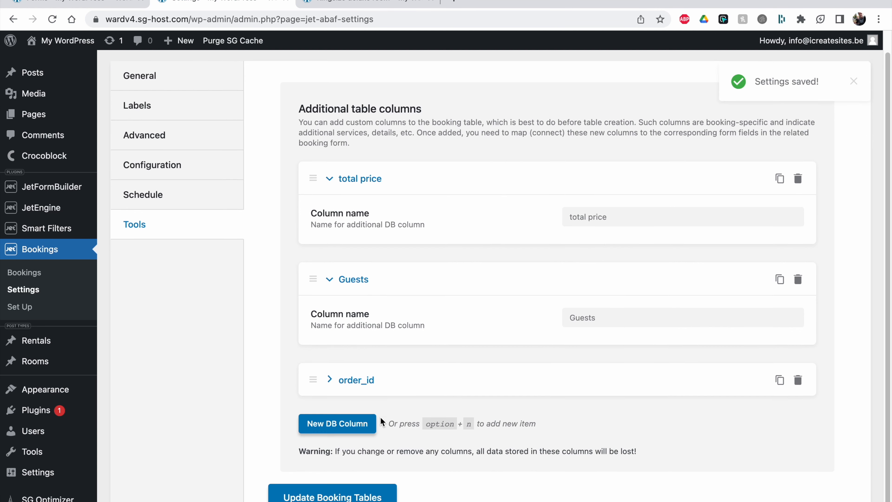
{"action": "left_click", "coordinate": [339, 417]}
{"action": "left_click", "coordinate": [579, 467]}
{"action": "type", "text": "Email"}
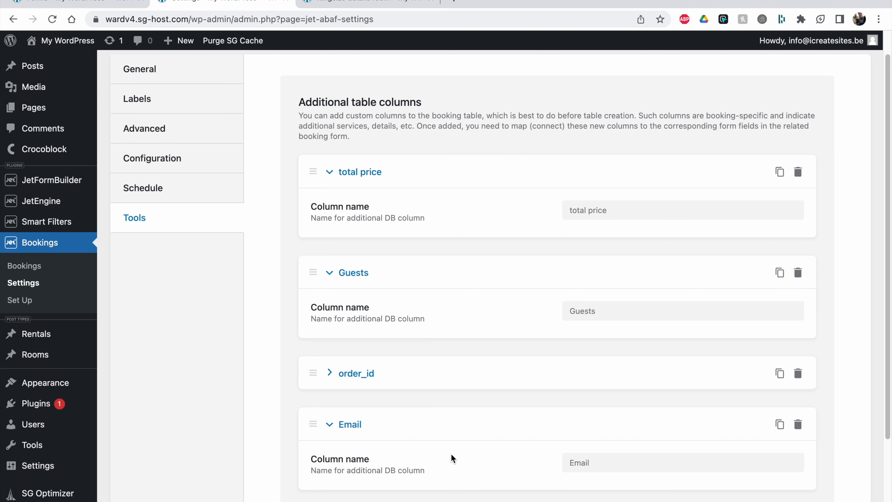
{"action": "scroll", "coordinate": [454, 462], "scroll_direction": "down", "scroll_amount": 2}
{"action": "left_click", "coordinate": [330, 392]}
Add another database column named Phone below Email and collapse its entry.
{"action": "left_click", "coordinate": [342, 430]}
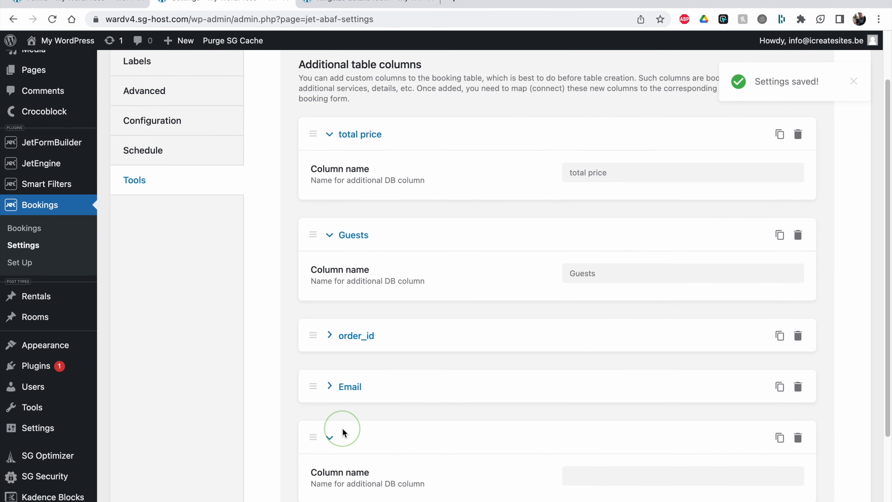
{"action": "left_click", "coordinate": [590, 482]}
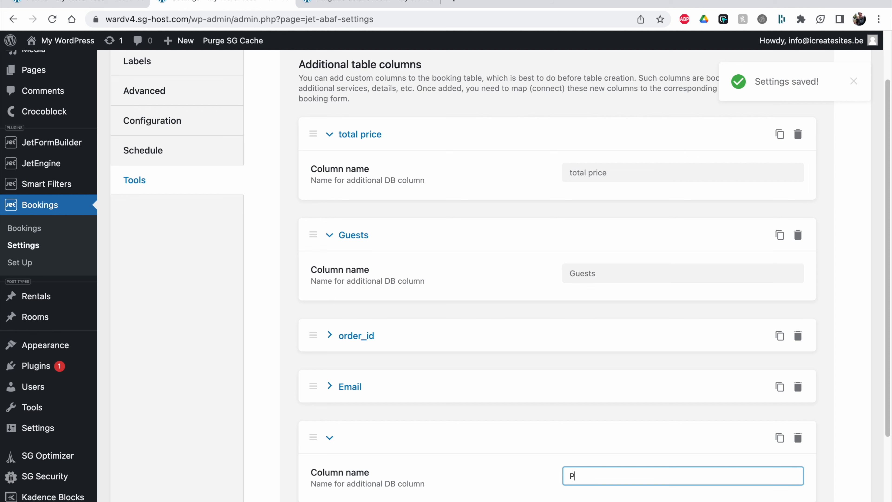
{"action": "scroll", "coordinate": [335, 395], "scroll_direction": "down", "scroll_amount": 4}
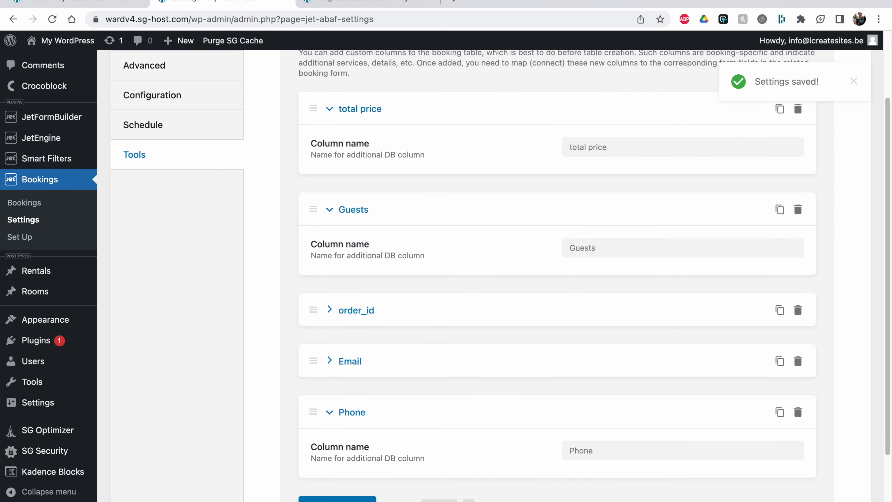
{"action": "left_click", "coordinate": [332, 361]}
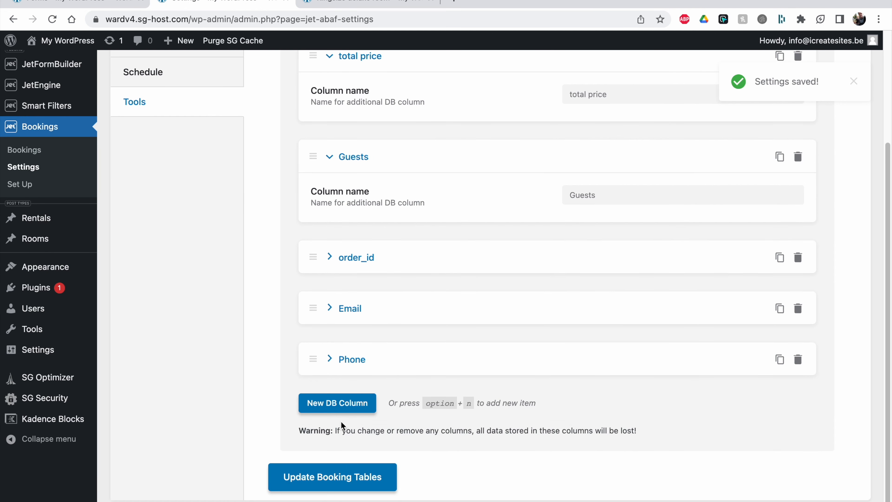
Add a database column named Dates after checking the room page's booking form for remaining fields, and collapse its entry.
{"action": "left_click", "coordinate": [339, 403]}
{"action": "scroll", "coordinate": [355, 116], "scroll_direction": "up", "scroll_amount": 2}
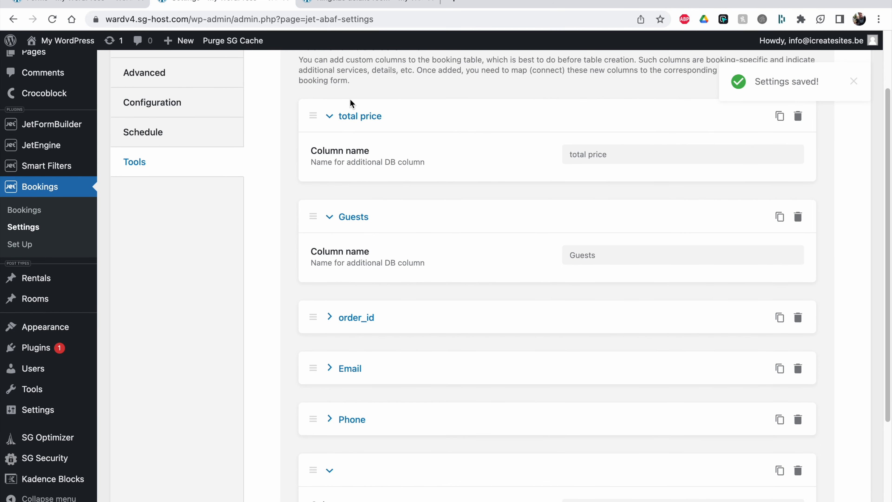
{"action": "left_click", "coordinate": [353, 3]}
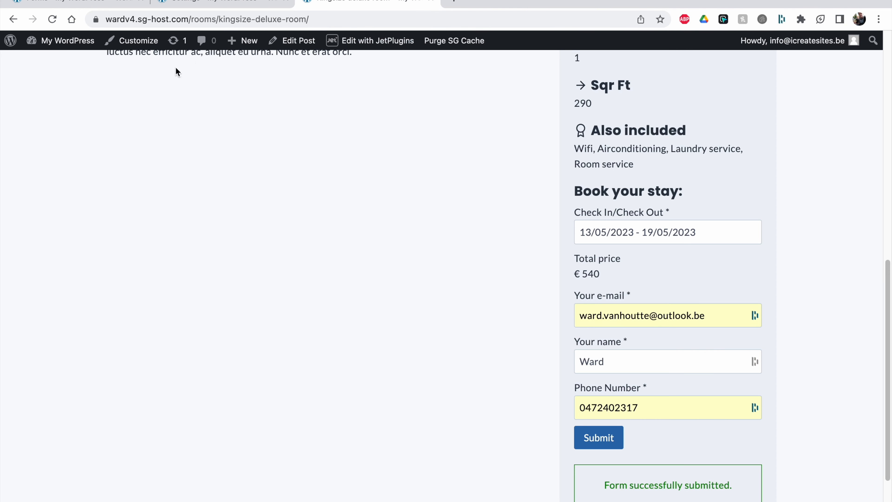
{"action": "left_click", "coordinate": [201, 4]}
{"action": "scroll", "coordinate": [427, 445], "scroll_direction": "down", "scroll_amount": 3}
{"action": "left_click", "coordinate": [589, 404]}
{"action": "left_click", "coordinate": [585, 393]}
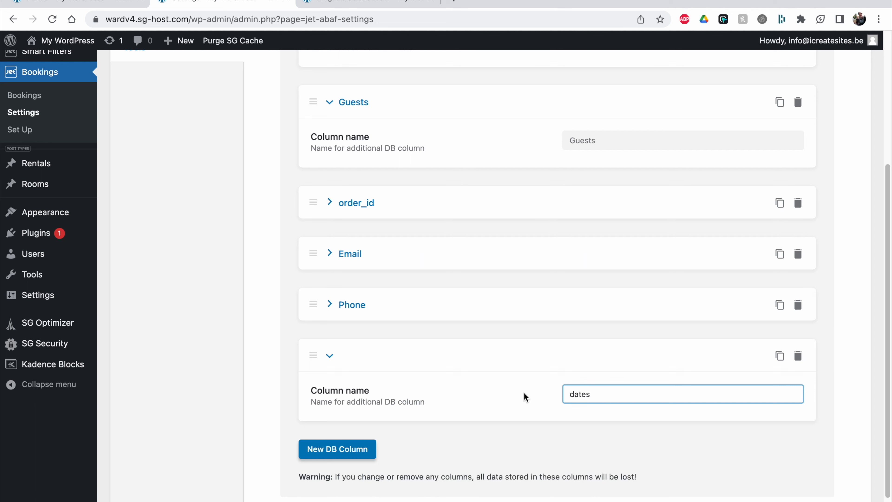
{"action": "type", "text": "dates"}
{"action": "left_click", "coordinate": [574, 393]}
{"action": "key", "text": "BackSpace"}
{"action": "scroll", "coordinate": [430, 456], "scroll_direction": "up", "scroll_amount": 1}
{"action": "left_click", "coordinate": [326, 361]}
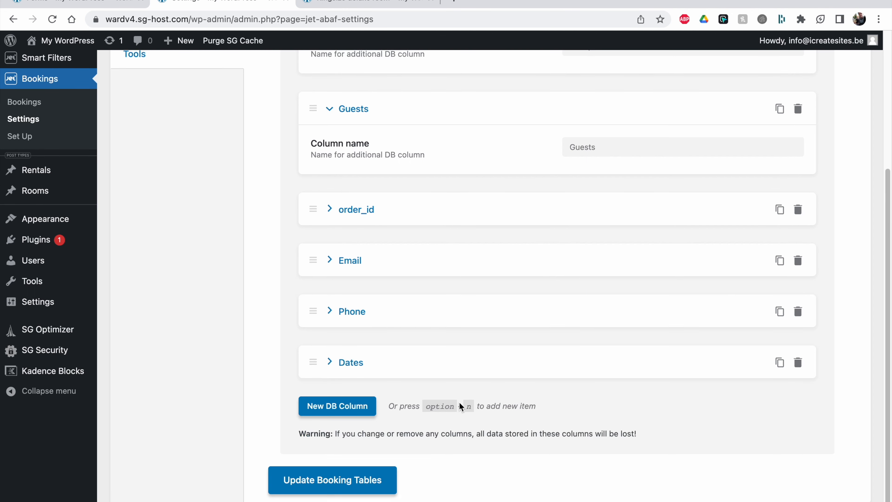
Update the booking tables with the edited columns and review the complete column list.
{"action": "left_click", "coordinate": [349, 482]}
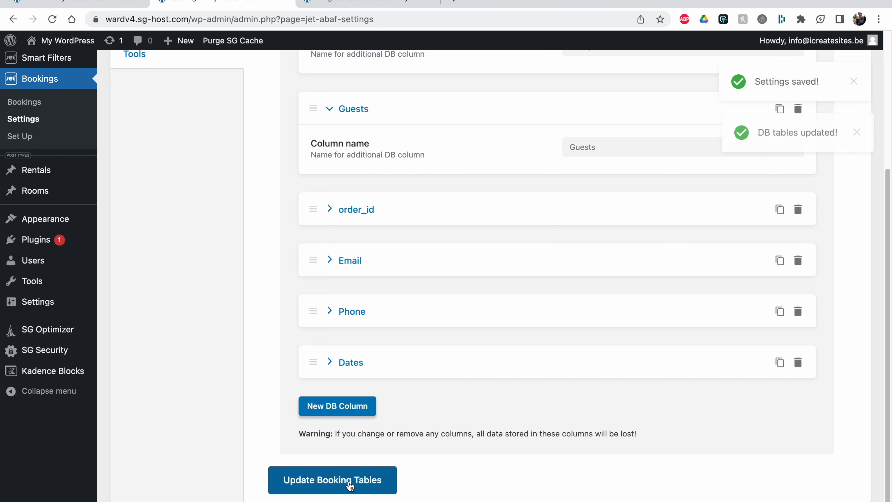
{"action": "scroll", "coordinate": [423, 455], "scroll_direction": "up", "scroll_amount": 5}
{"action": "scroll", "coordinate": [309, 318], "scroll_direction": "down", "scroll_amount": 5}
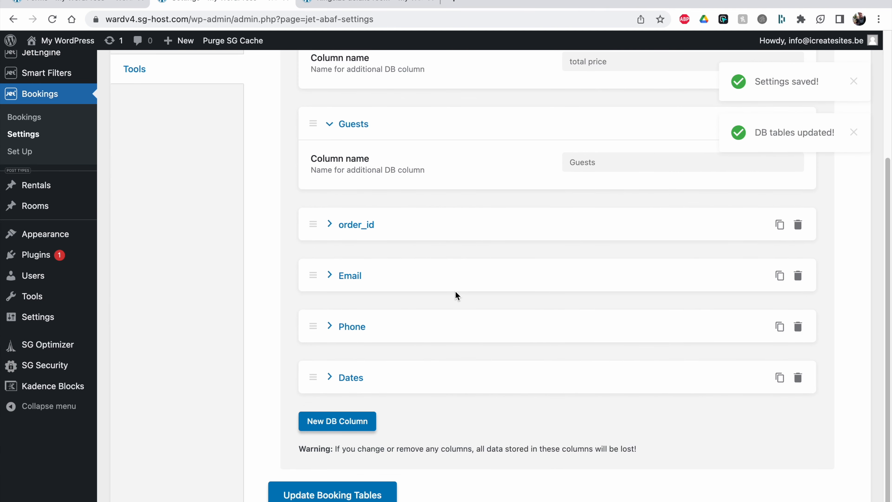
{"action": "scroll", "coordinate": [546, 311], "scroll_direction": "up", "scroll_amount": 5}
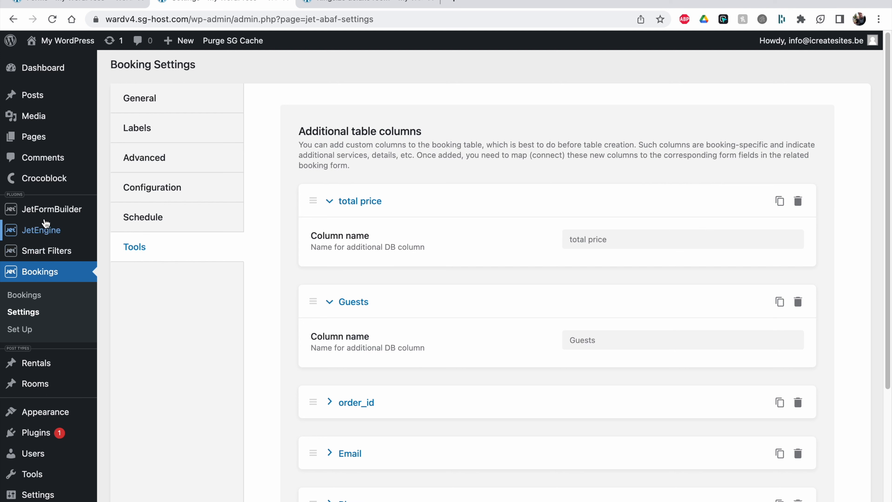
Open the Single Page Booking Form's Apartment Booking action for editing and inspect its DB columns map, starting with total_price.
{"action": "left_click", "coordinate": [52, 209]}
{"action": "left_click", "coordinate": [205, 163]}
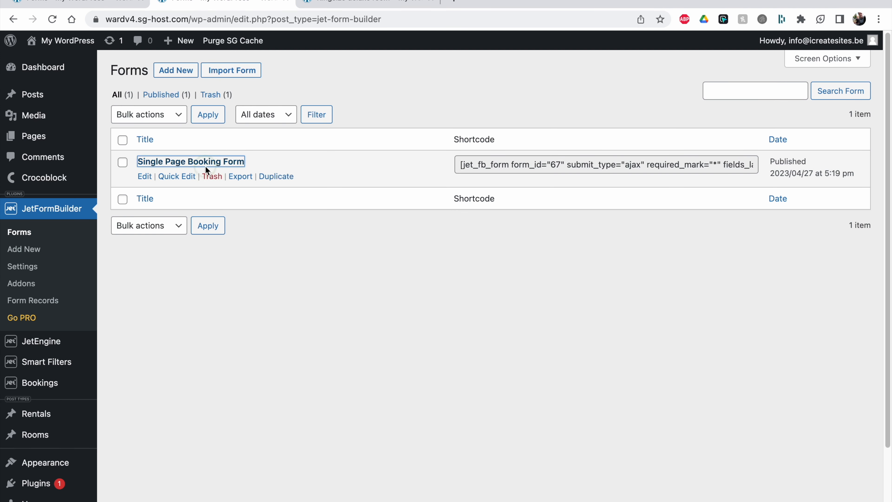
{"action": "left_click", "coordinate": [208, 155]}
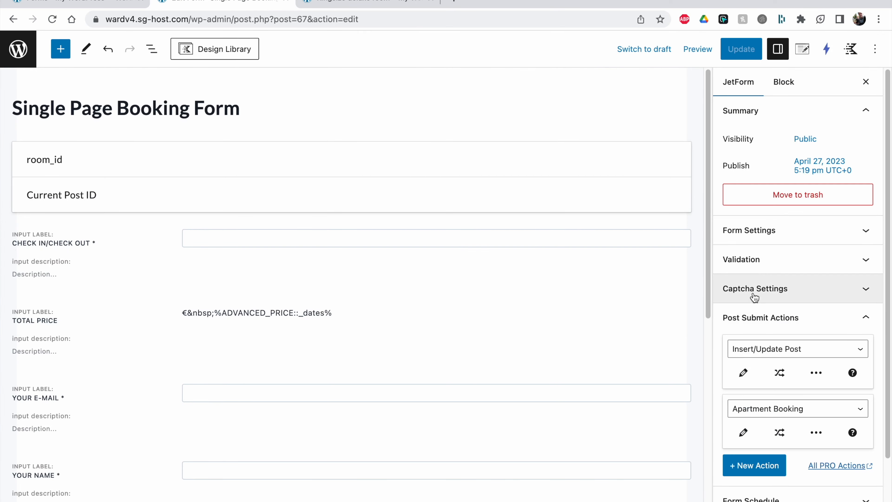
{"action": "scroll", "coordinate": [772, 336], "scroll_direction": "down", "scroll_amount": 1}
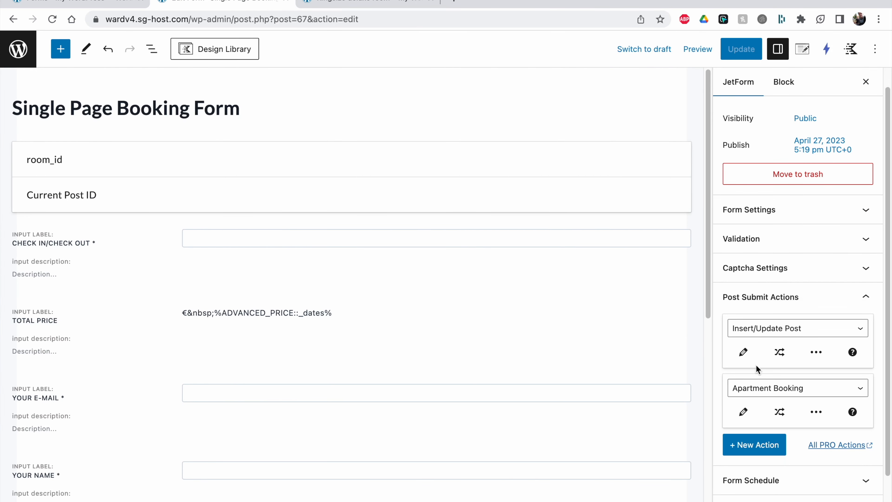
{"action": "left_click", "coordinate": [743, 411]}
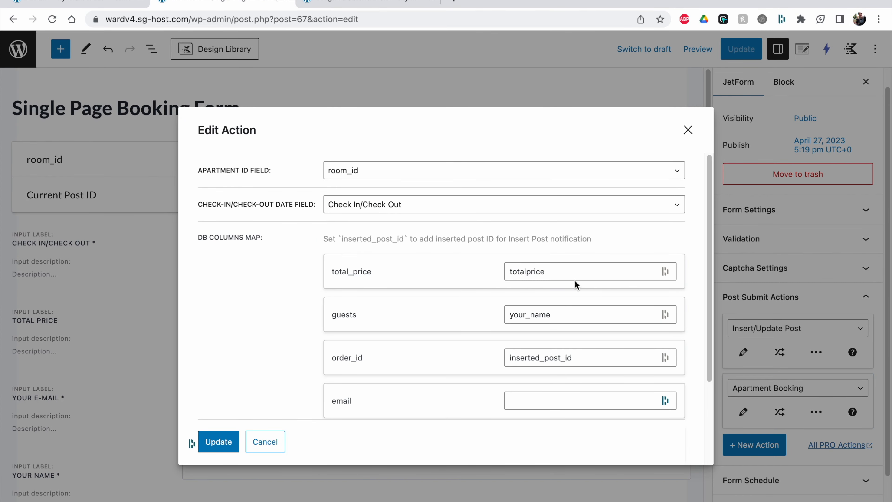
{"action": "left_click", "coordinate": [349, 270]}
{"action": "double_click", "coordinate": [349, 269]}
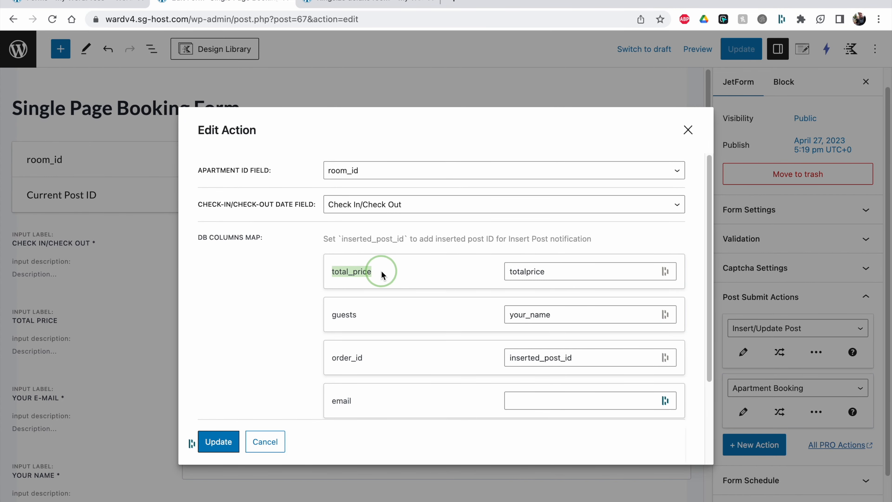
Compare the Apartment Booking action's total_price column mapping with the Total Price field's form field name, and review the unmapped columns.
{"action": "scroll", "coordinate": [379, 281], "scroll_direction": "down", "scroll_amount": 5}
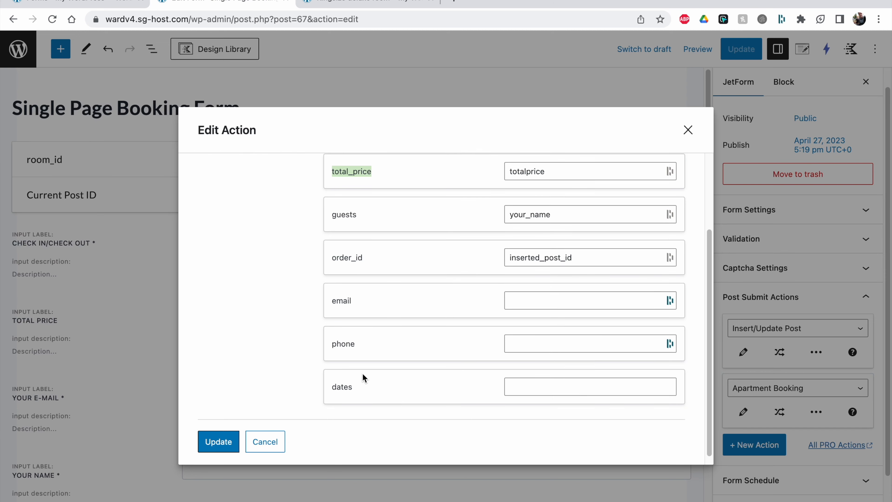
{"action": "scroll", "coordinate": [368, 333], "scroll_direction": "up", "scroll_amount": 3}
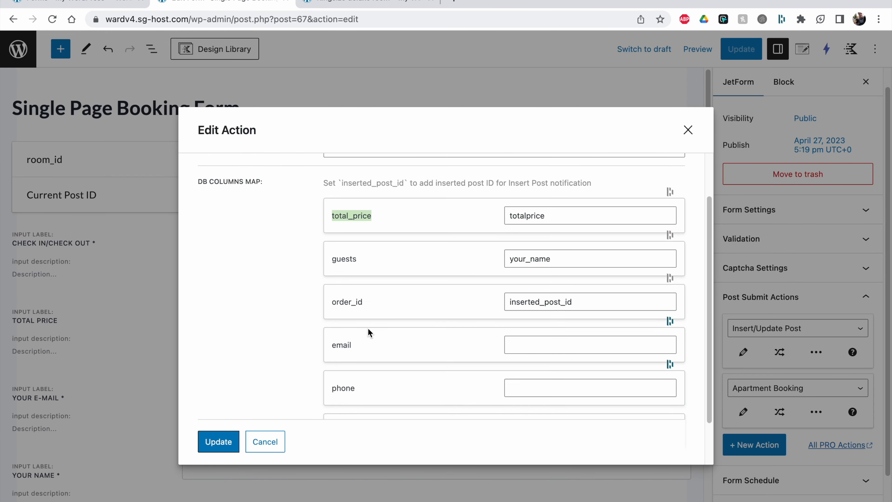
{"action": "left_click", "coordinate": [349, 221]}
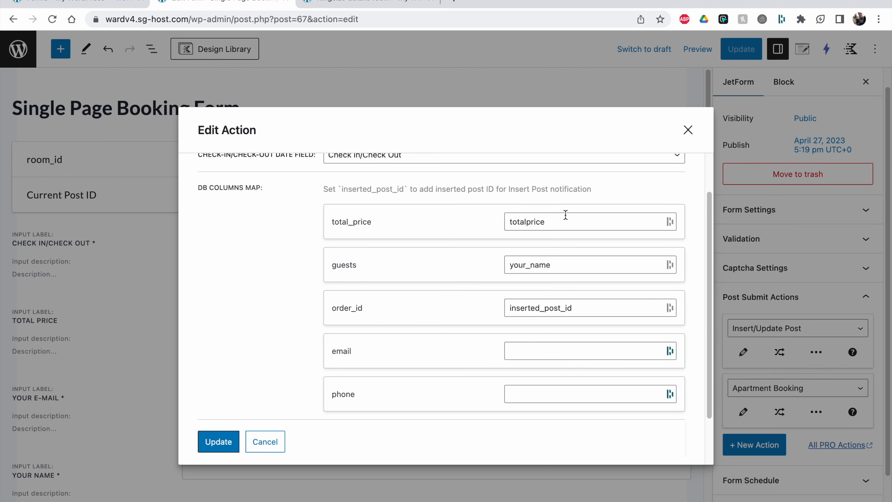
{"action": "left_click", "coordinate": [688, 129]}
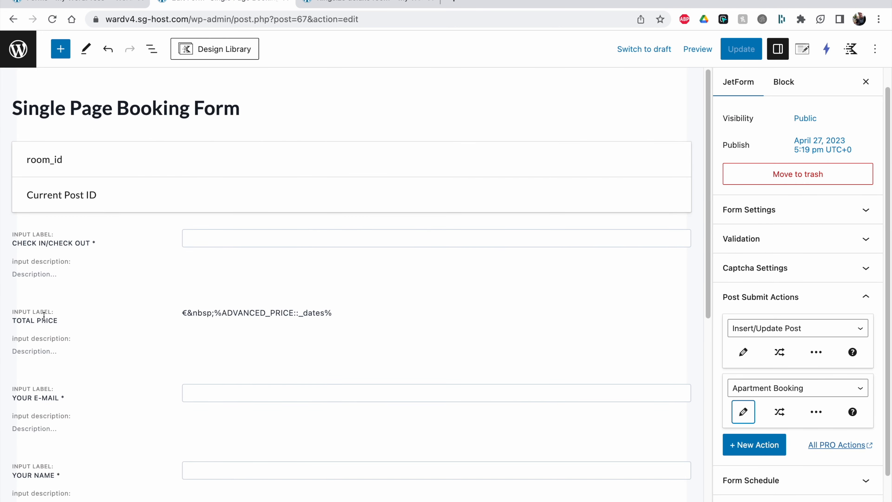
{"action": "left_click", "coordinate": [133, 315]}
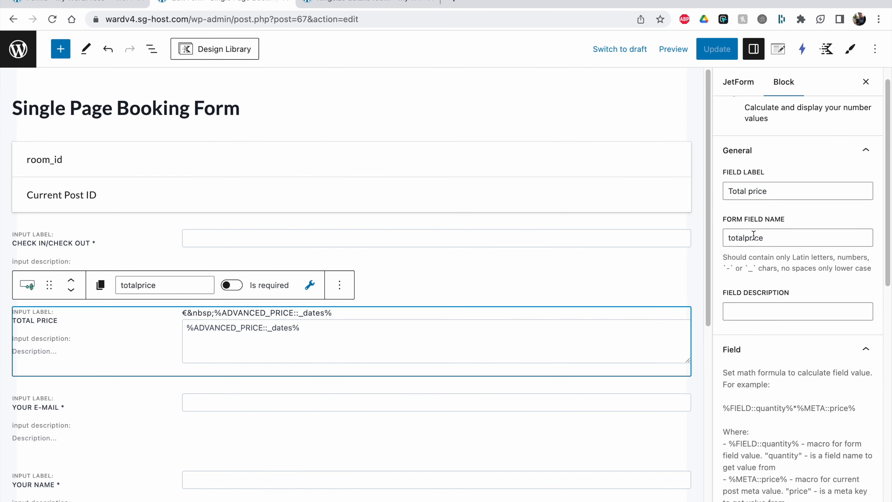
{"action": "left_click_drag", "start_coordinate": [728, 227], "coordinate": [780, 218]}
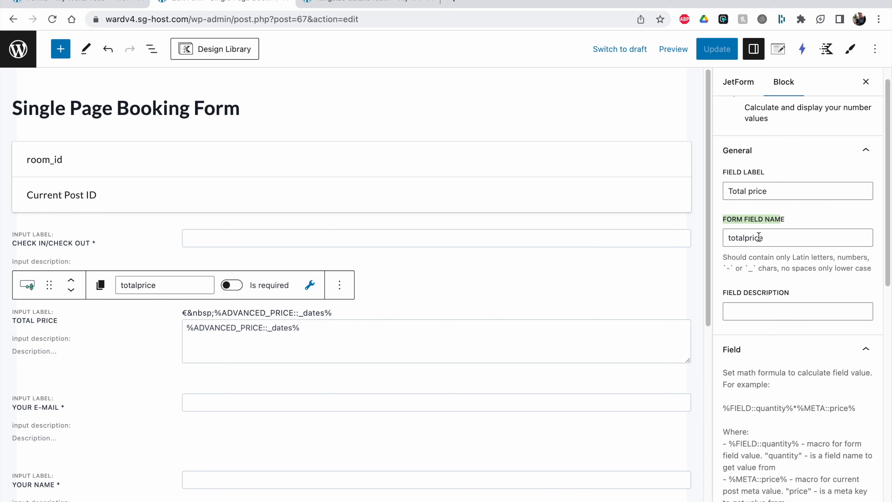
{"action": "left_click", "coordinate": [749, 238]}
{"action": "left_click", "coordinate": [747, 86]}
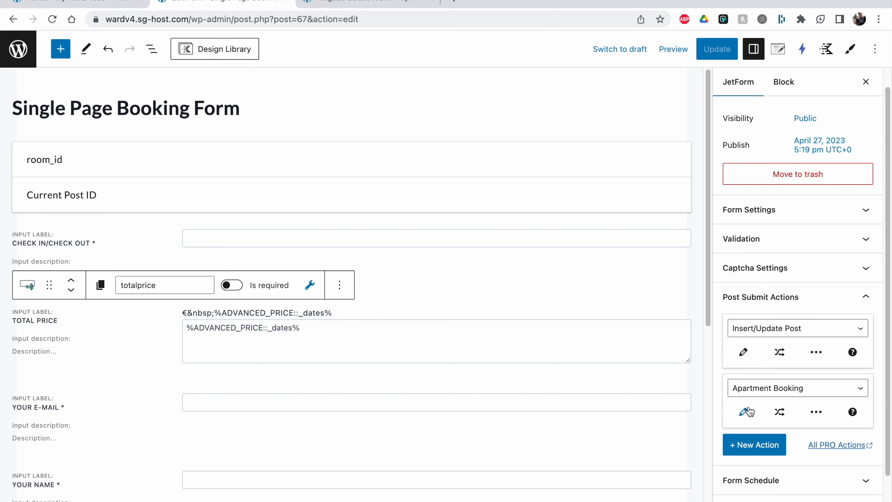
{"action": "left_click", "coordinate": [743, 411]}
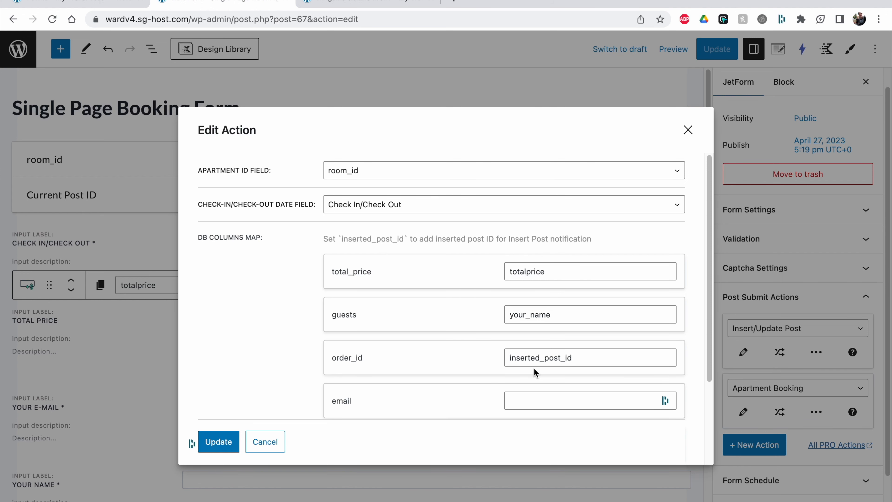
{"action": "scroll", "coordinate": [520, 365], "scroll_direction": "down", "scroll_amount": 3}
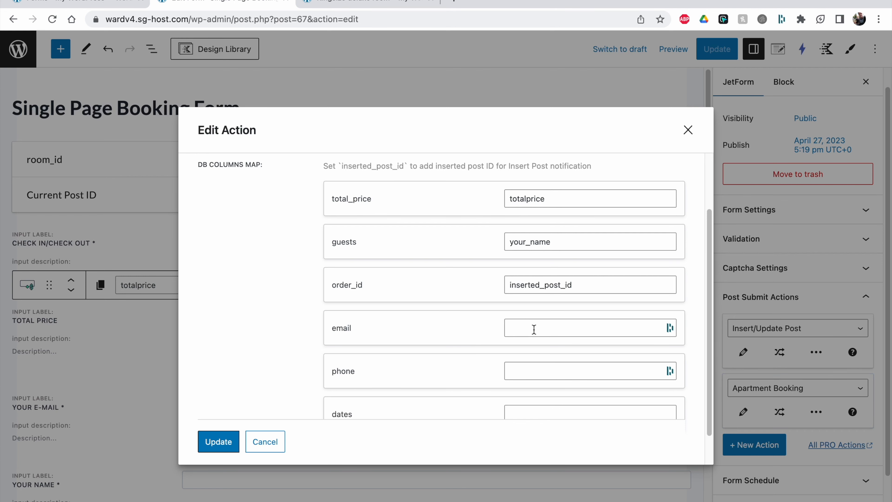
Close the action editor and copy the form field name your_email from the Your E-mail field's settings.
{"action": "left_click", "coordinate": [687, 130]}
{"action": "scroll", "coordinate": [351, 394], "scroll_direction": "down", "scroll_amount": 3}
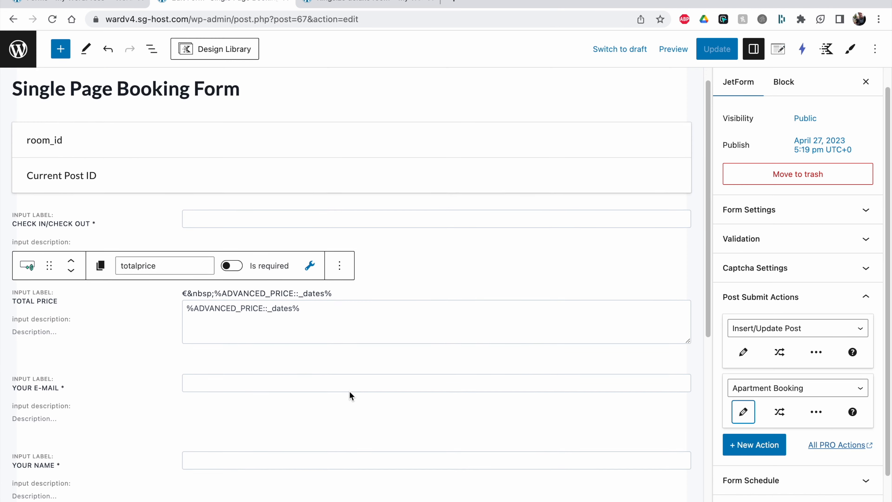
{"action": "left_click", "coordinate": [97, 351]}
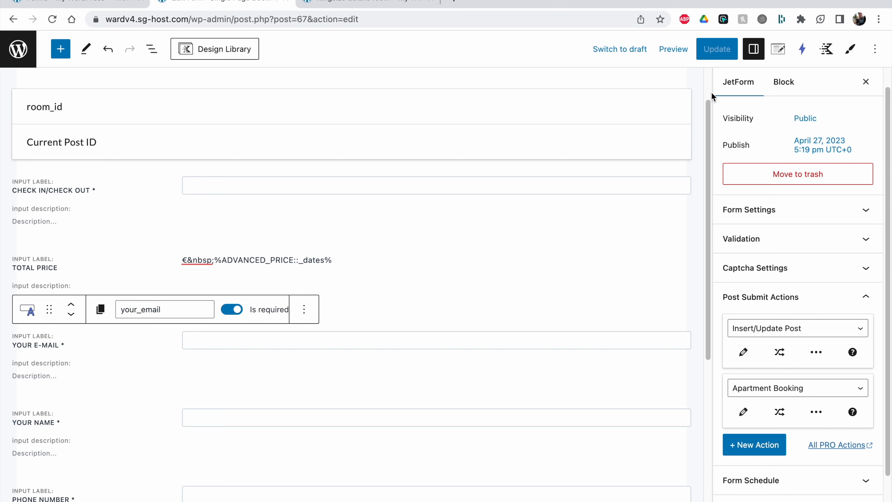
{"action": "left_click", "coordinate": [783, 82]}
{"action": "double_click", "coordinate": [773, 215]}
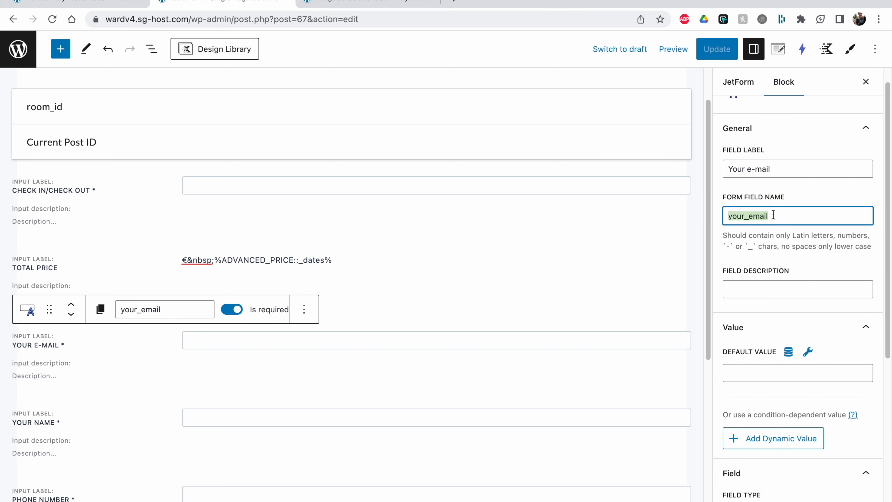
{"action": "key", "text": "super+c"}
Map the email database column to your_email in the Apartment Booking action and save the action.
{"action": "left_click", "coordinate": [740, 83]}
{"action": "scroll", "coordinate": [759, 436], "scroll_direction": "down", "scroll_amount": 2}
{"action": "left_click", "coordinate": [744, 386]}
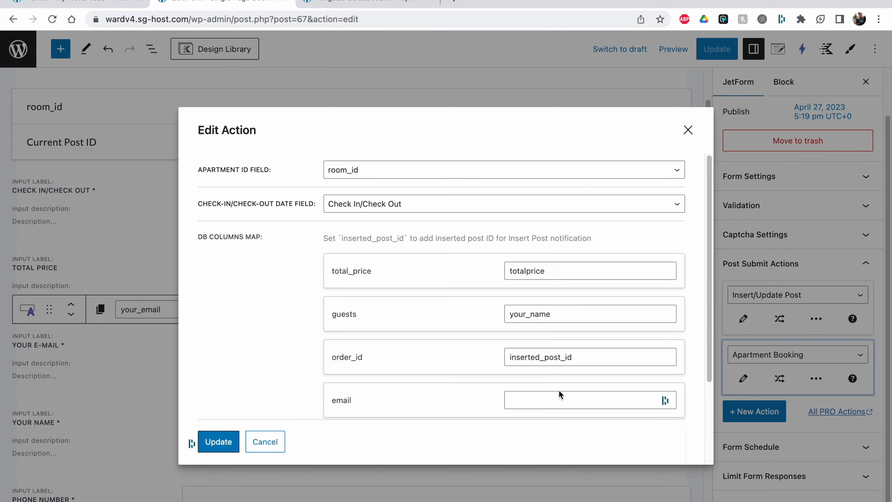
{"action": "scroll", "coordinate": [559, 394], "scroll_direction": "down", "scroll_amount": 3}
{"action": "left_click", "coordinate": [523, 299]}
{"action": "key", "text": "super+v"}
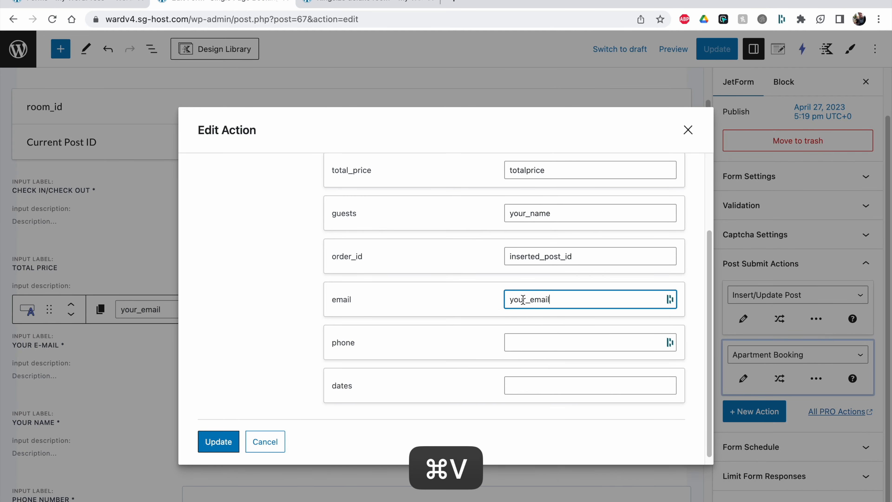
{"action": "left_click", "coordinate": [536, 347]}
{"action": "left_click", "coordinate": [457, 321]}
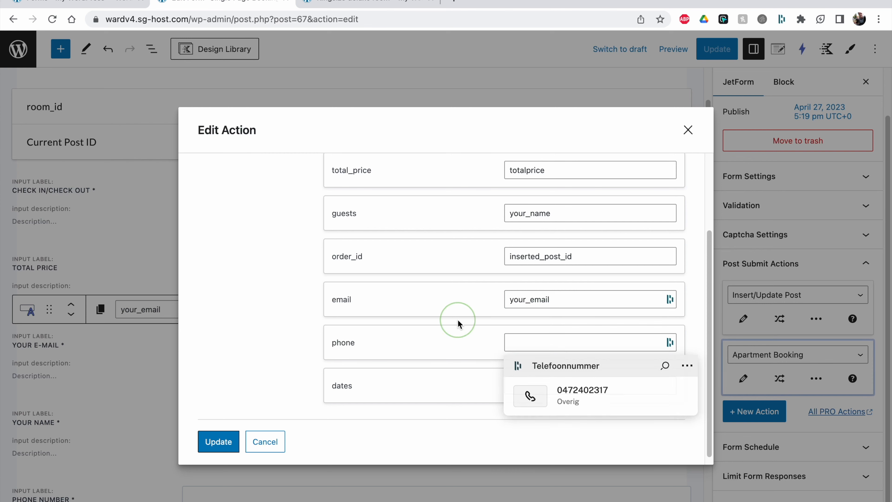
{"action": "left_click", "coordinate": [221, 440]}
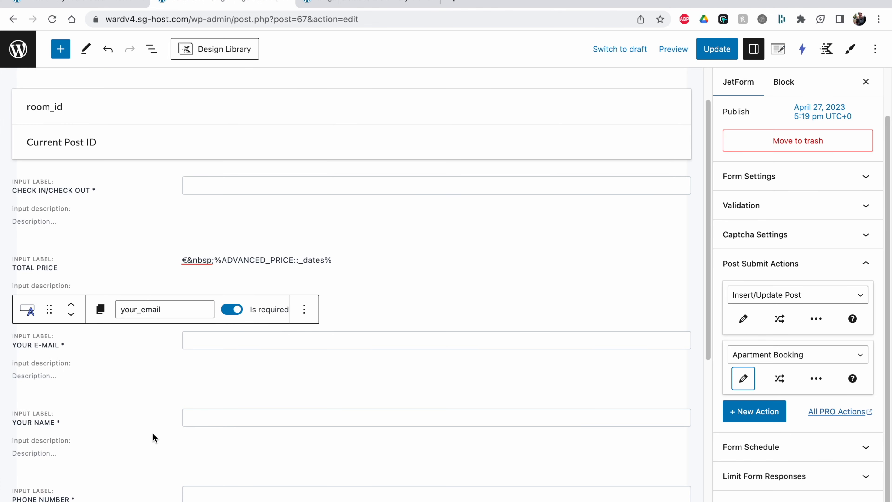
Copy the form field name phone_number from the Phone Number field's settings.
{"action": "scroll", "coordinate": [107, 452], "scroll_direction": "down", "scroll_amount": 3}
{"action": "left_click", "coordinate": [68, 414]}
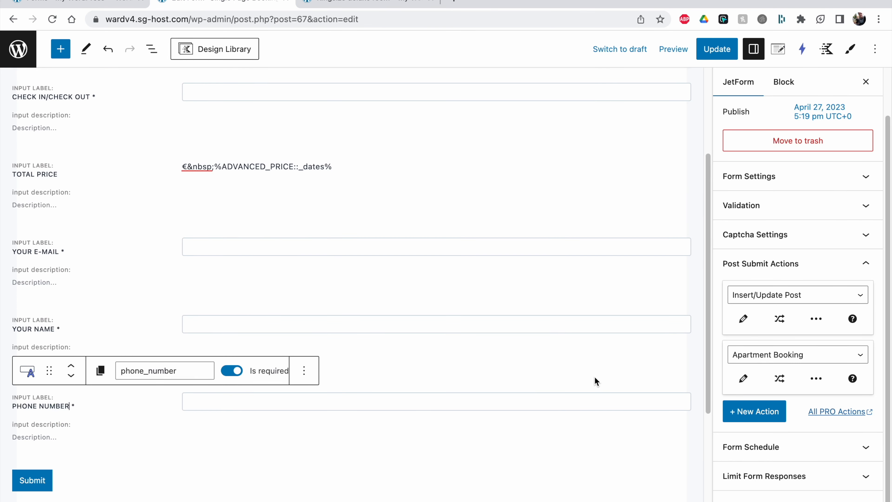
{"action": "left_click", "coordinate": [784, 82]}
{"action": "double_click", "coordinate": [767, 183]}
{"action": "key", "text": "super+c"}
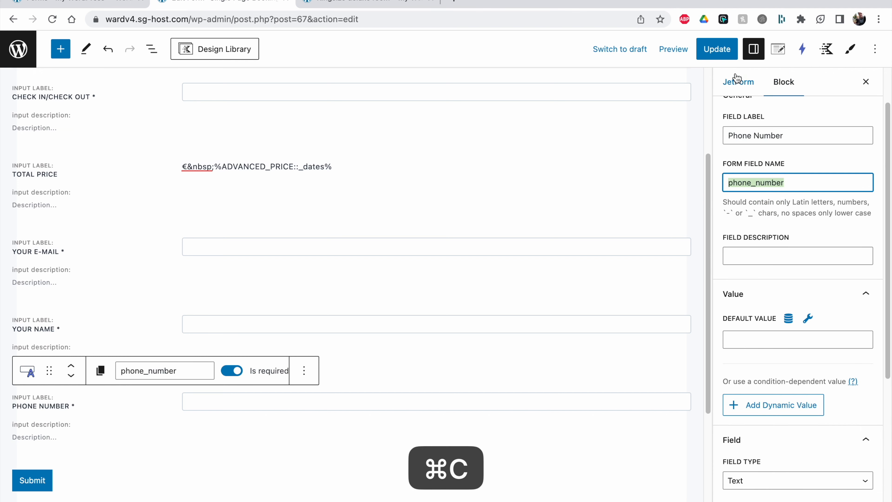
Enter phone_number for the phone column in the Apartment Booking action, and close the action editor without saving.
{"action": "left_click", "coordinate": [737, 81]}
{"action": "left_click", "coordinate": [744, 379]}
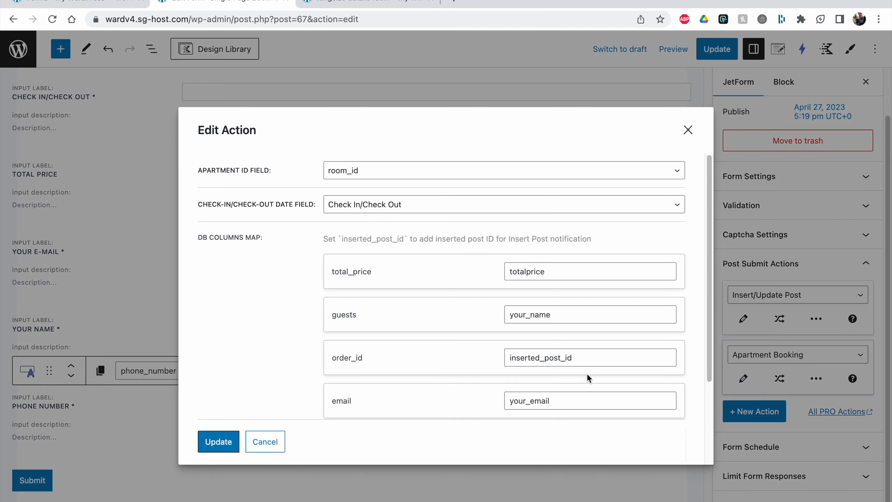
{"action": "scroll", "coordinate": [585, 374], "scroll_direction": "down", "scroll_amount": 4}
{"action": "left_click", "coordinate": [582, 373]}
{"action": "key", "text": "super+v"}
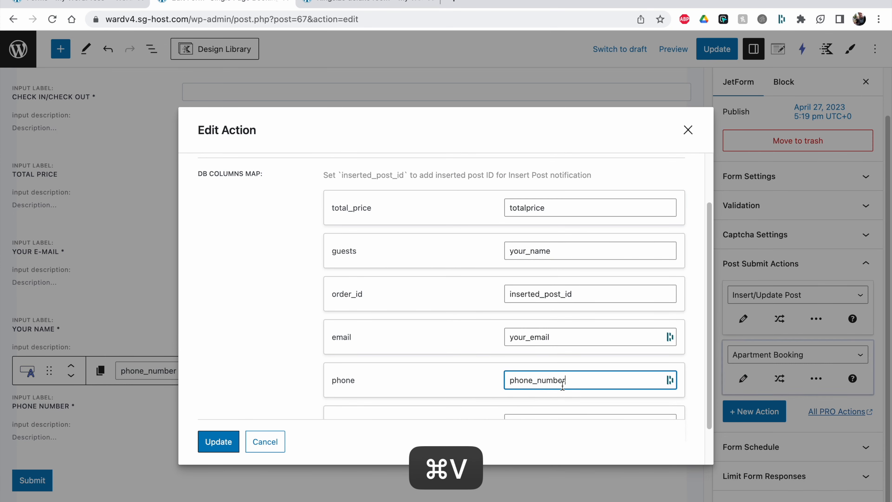
{"action": "scroll", "coordinate": [475, 352], "scroll_direction": "down", "scroll_amount": 2}
{"action": "left_click", "coordinate": [544, 381]}
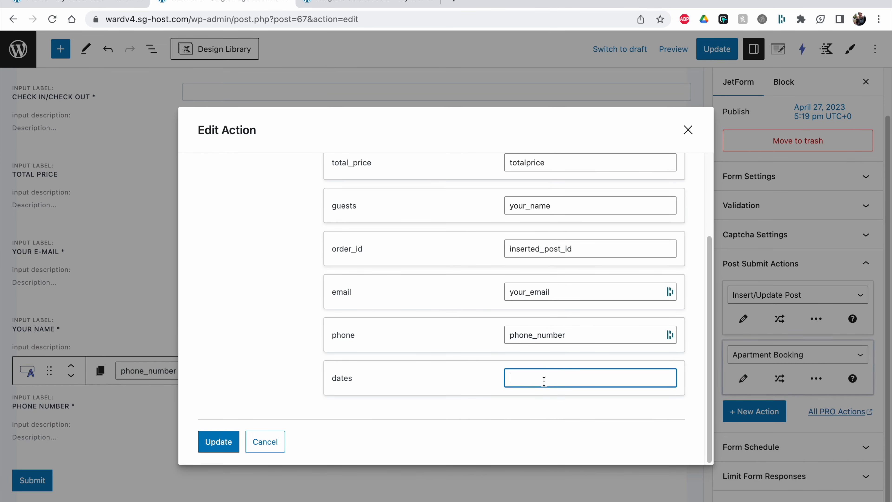
{"action": "left_click", "coordinate": [687, 134]}
Copy the form field name _dates from the Check In/Check Out field's settings.
{"action": "scroll", "coordinate": [332, 297], "scroll_direction": "up", "scroll_amount": 5}
{"action": "left_click", "coordinate": [126, 250]}
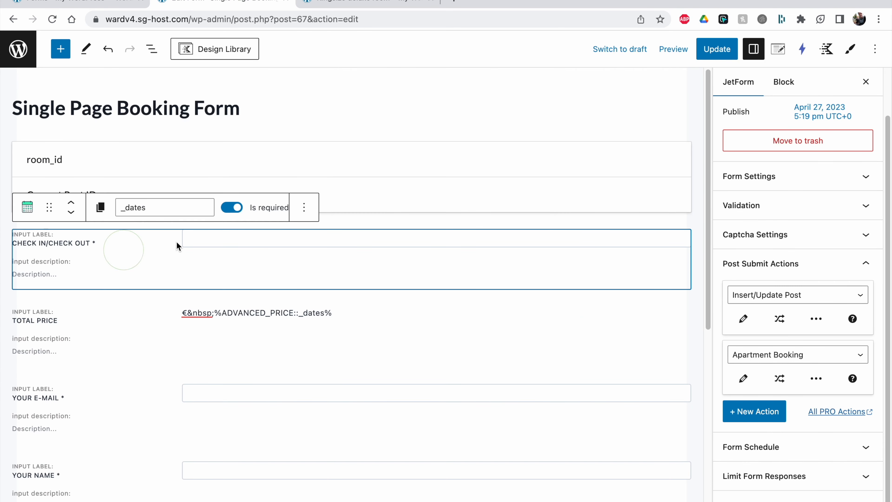
{"action": "left_click", "coordinate": [783, 83]}
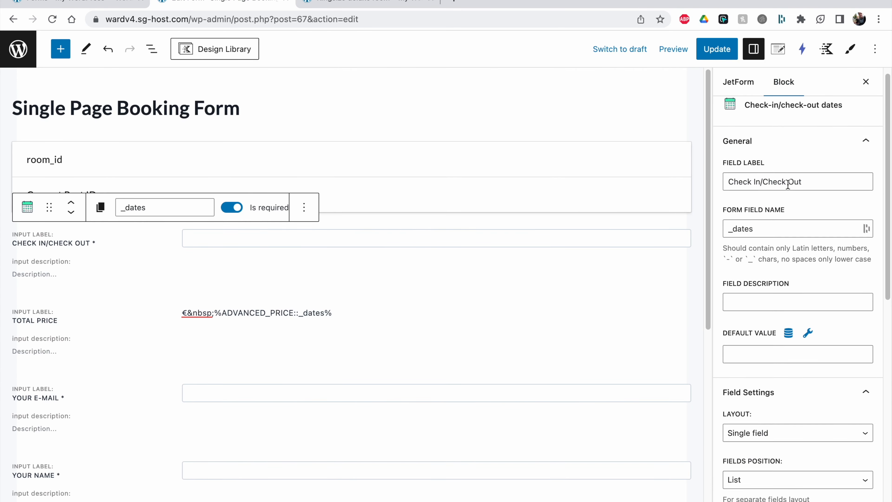
{"action": "left_click", "coordinate": [781, 241]}
{"action": "double_click", "coordinate": [782, 241]}
{"action": "key", "text": "super+c"}
Map the dates column to _dates and the phone column to phone_number in the Apartment Booking action, and save the action.
{"action": "left_click", "coordinate": [749, 88]}
{"action": "scroll", "coordinate": [768, 303], "scroll_direction": "down", "scroll_amount": 3}
{"action": "left_click", "coordinate": [743, 354]}
{"action": "scroll", "coordinate": [709, 303], "scroll_direction": "down", "scroll_amount": 1}
{"action": "scroll", "coordinate": [709, 303], "scroll_direction": "down", "scroll_amount": 3}
{"action": "left_click", "coordinate": [545, 383]}
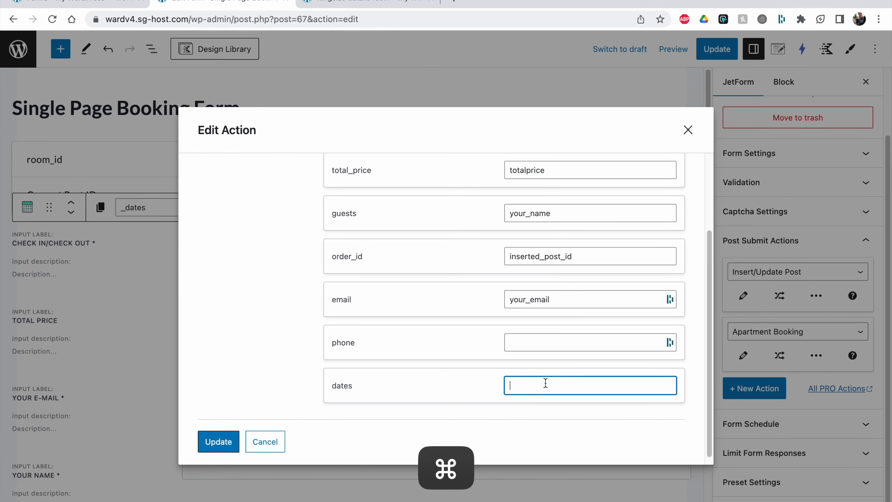
{"action": "key", "text": "super+v"}
{"action": "left_click", "coordinate": [525, 344]}
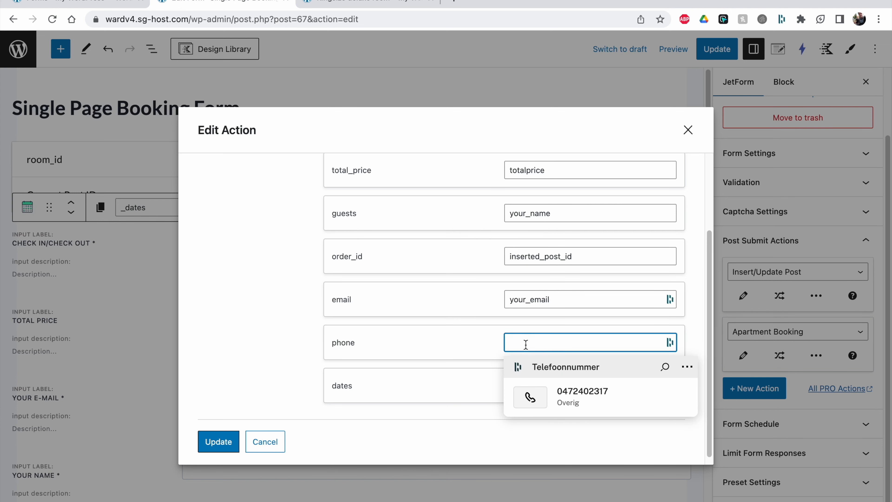
{"action": "type", "text": "phone_number"}
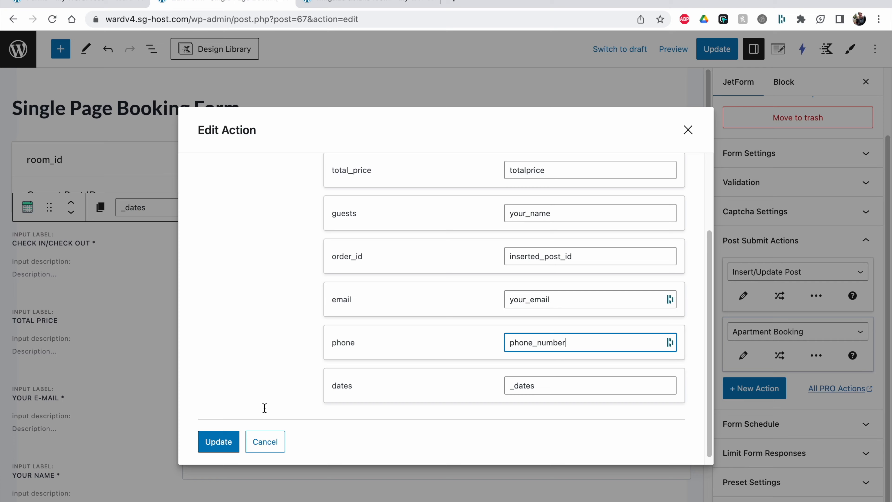
{"action": "left_click", "coordinate": [221, 445]}
Review the Apartment Booking action's saved column map and update the Single Page Booking Form.
{"action": "left_click", "coordinate": [744, 356]}
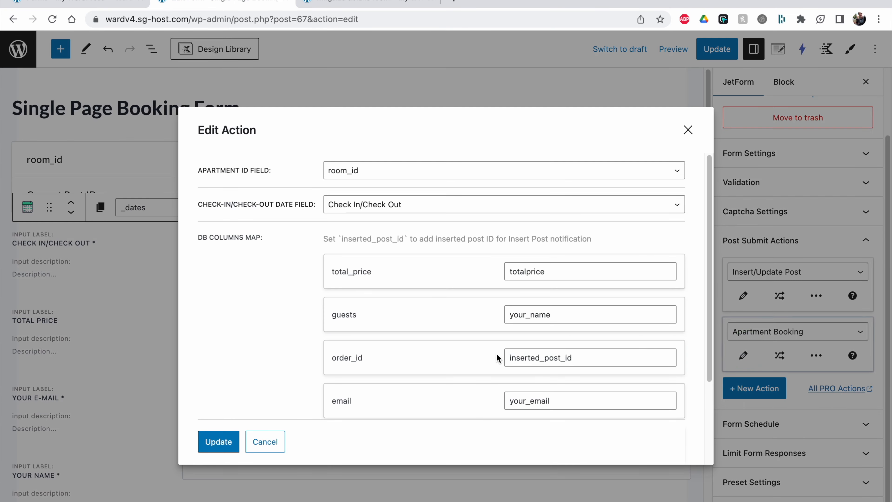
{"action": "scroll", "coordinate": [499, 357], "scroll_direction": "down", "scroll_amount": 5}
{"action": "scroll", "coordinate": [537, 375], "scroll_direction": "up", "scroll_amount": 5}
{"action": "left_click", "coordinate": [688, 130]}
{"action": "left_click", "coordinate": [716, 50]}
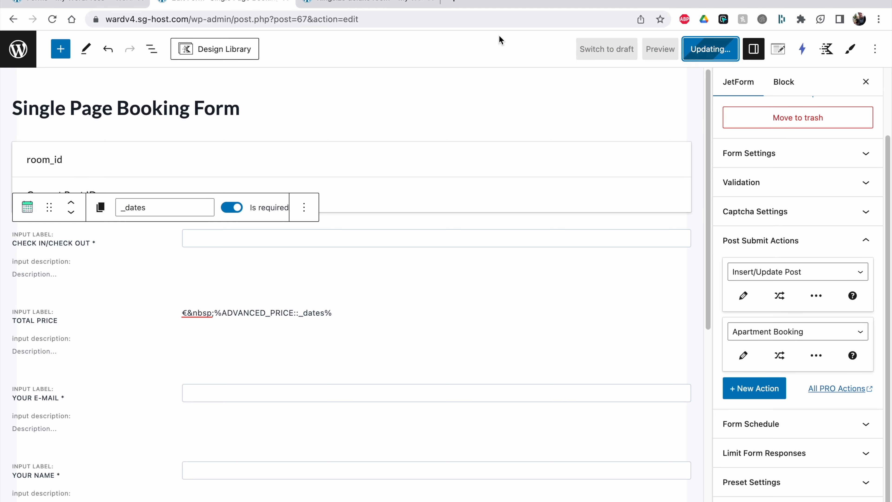
Reload the kingsize deluxe room page and choose the stay dates 05/06/2023 - 08/06/2023 in its booking form.
{"action": "left_click", "coordinate": [314, 2]}
{"action": "left_click", "coordinate": [52, 19]}
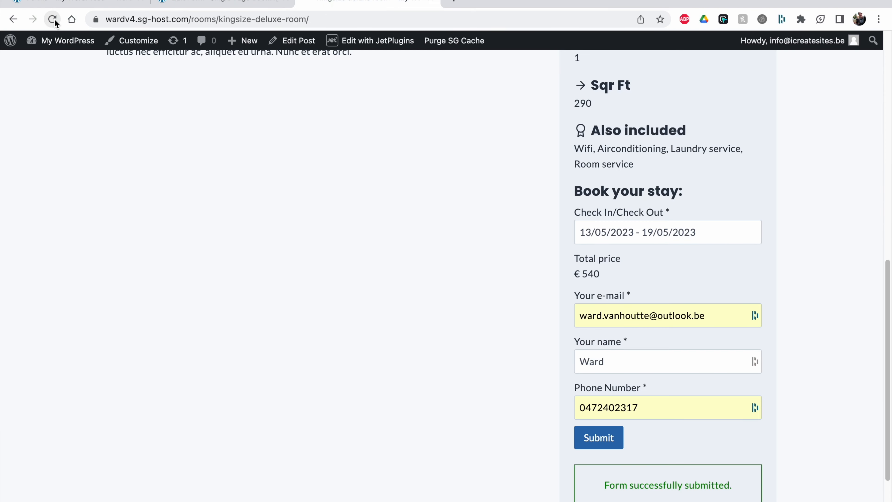
{"action": "scroll", "coordinate": [322, 207], "scroll_direction": "down", "scroll_amount": 15}
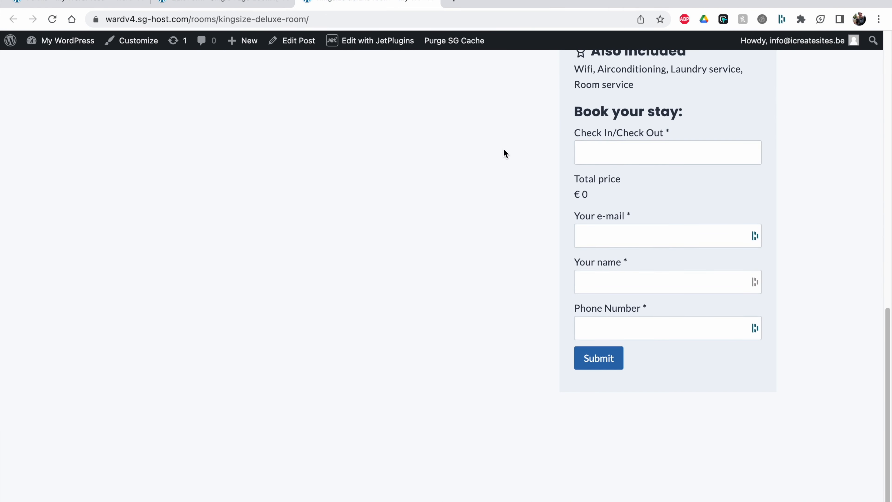
{"action": "left_click", "coordinate": [592, 153]}
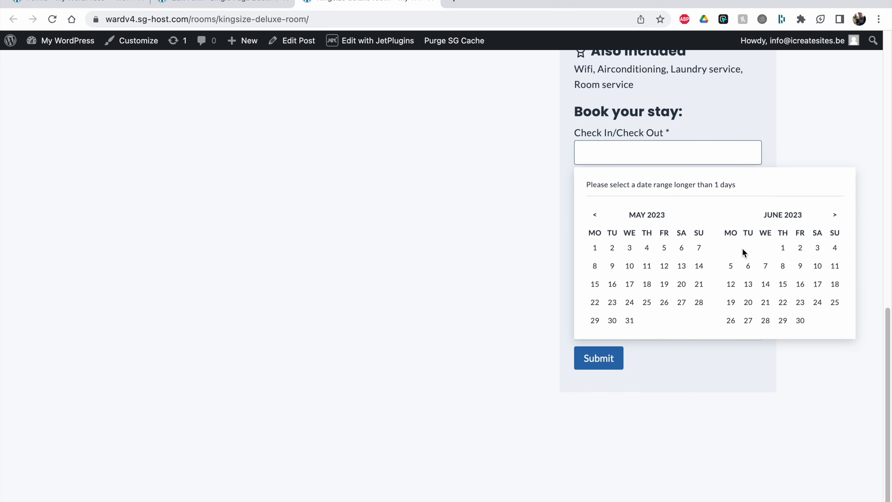
{"action": "left_click", "coordinate": [733, 266]}
{"action": "left_click", "coordinate": [777, 269]}
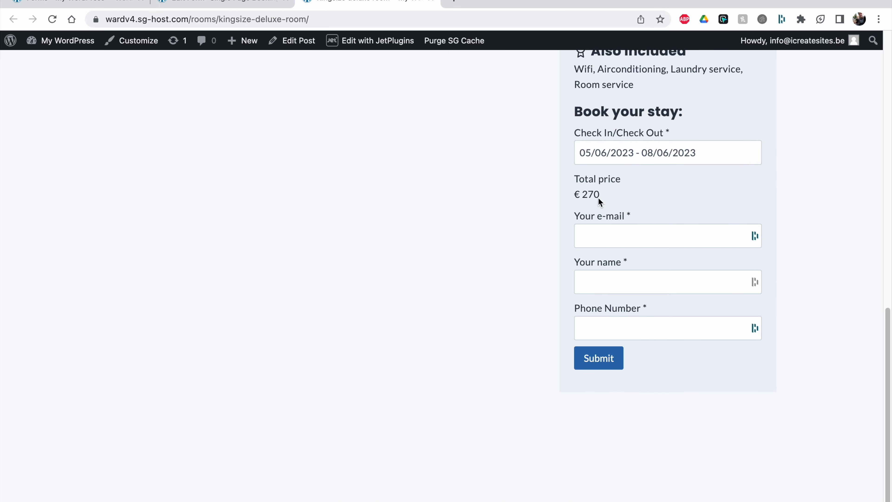
Fill in the guest's e-mail, name and phone number in the booking form, and submit the booking.
{"action": "left_click", "coordinate": [601, 236]}
{"action": "left_click", "coordinate": [620, 291]}
{"action": "left_click", "coordinate": [601, 280]}
{"action": "type", "text": "Ward"}
{"action": "left_click", "coordinate": [598, 358]}
{"action": "left_click_drag", "start_coordinate": [619, 416], "coordinate": [722, 409]}
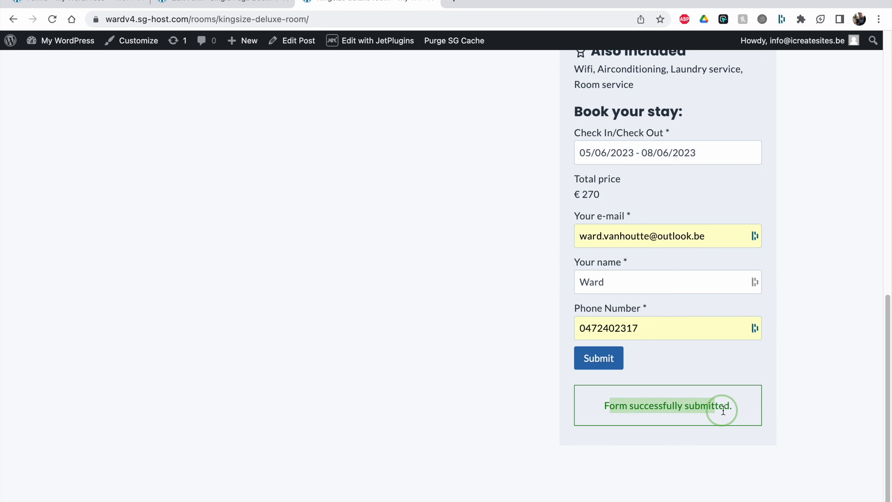
Return to the WordPress dashboard and open the Bookings list.
{"action": "left_click", "coordinate": [69, 7]}
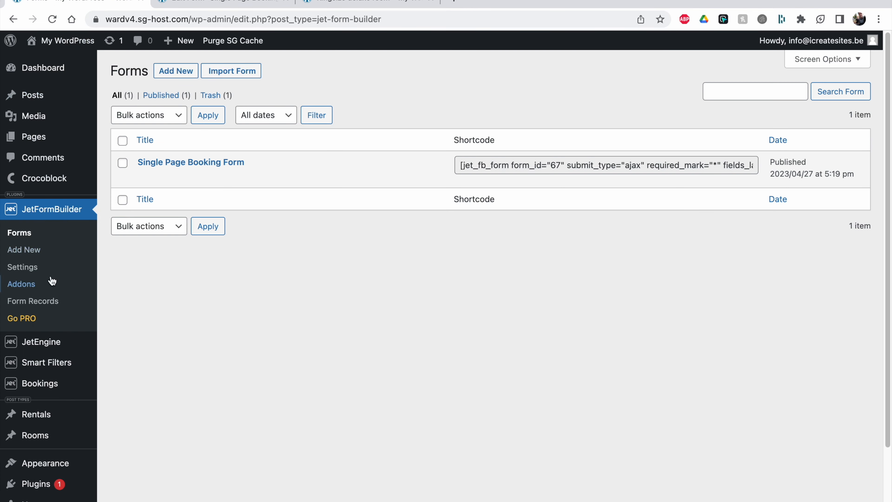
{"action": "left_click", "coordinate": [37, 384]}
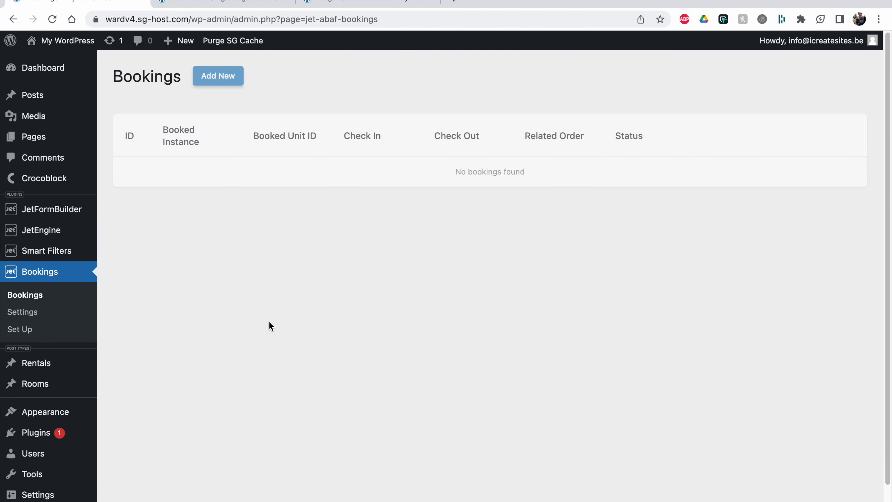
Review the newest booking's dates and its full details, including the guest, contact and dates fields, and close the details.
{"action": "left_click_drag", "start_coordinate": [337, 175], "coordinate": [490, 179]}
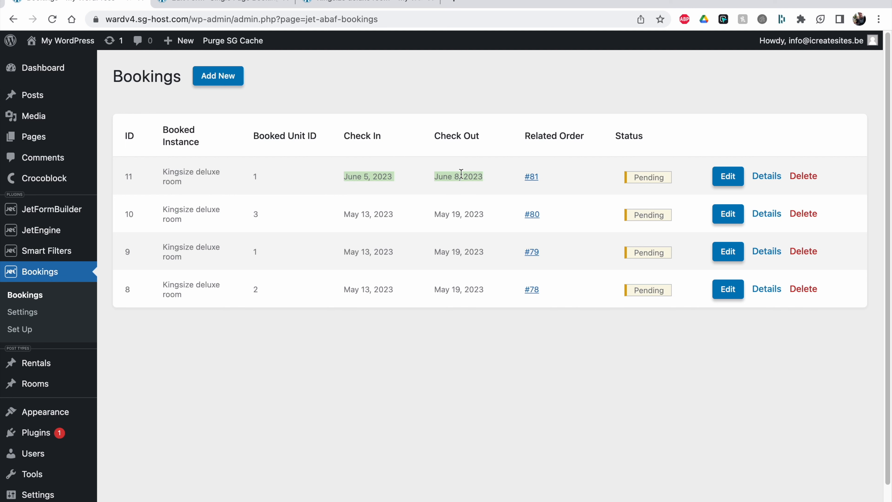
{"action": "left_click", "coordinate": [769, 176]}
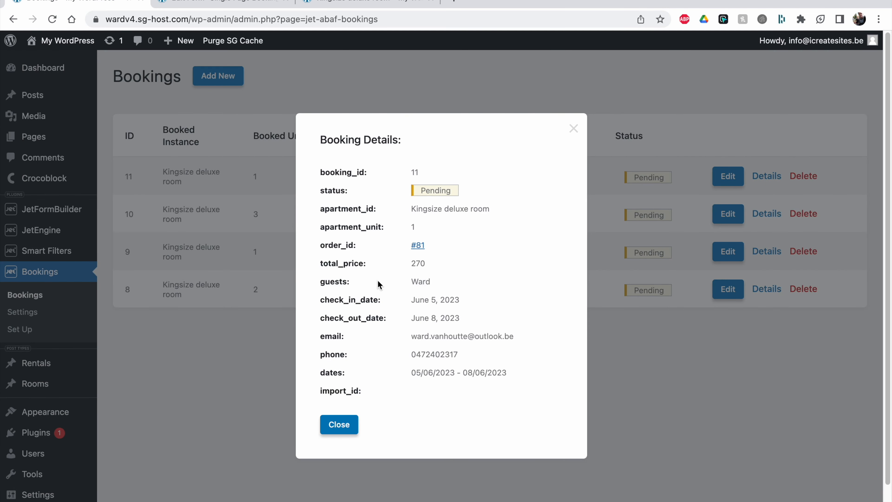
{"action": "left_click", "coordinate": [435, 279]}
{"action": "key", "text": "ctrl+Right"}
{"action": "left_click_drag", "start_coordinate": [318, 374], "coordinate": [351, 378]}
{"action": "left_click", "coordinate": [351, 378]}
{"action": "left_click", "coordinate": [519, 324]}
{"action": "left_click", "coordinate": [573, 129]}
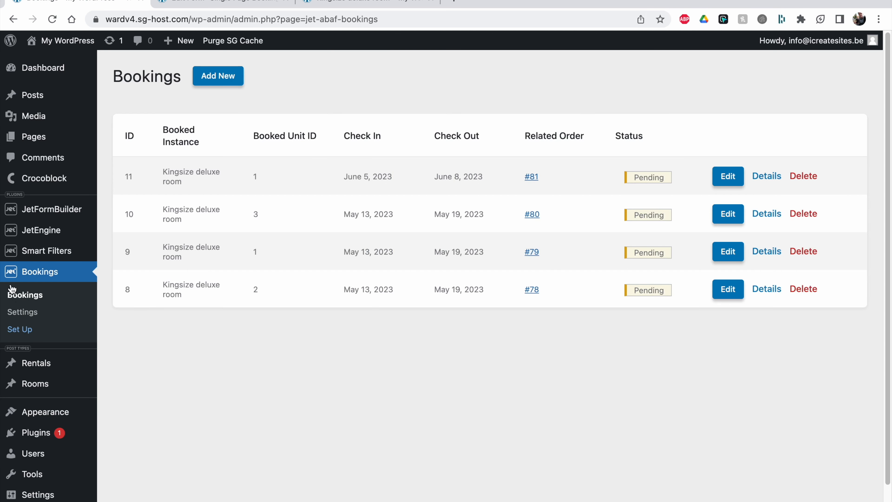
Open the newest entry in Rentals, examine its Booking Data, and return to the Rentals list.
{"action": "left_click", "coordinate": [36, 363]}
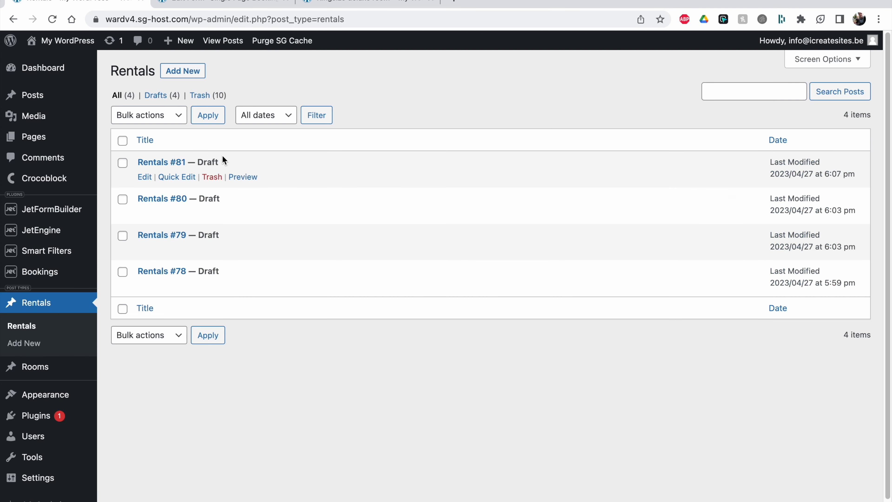
{"action": "left_click", "coordinate": [166, 163]}
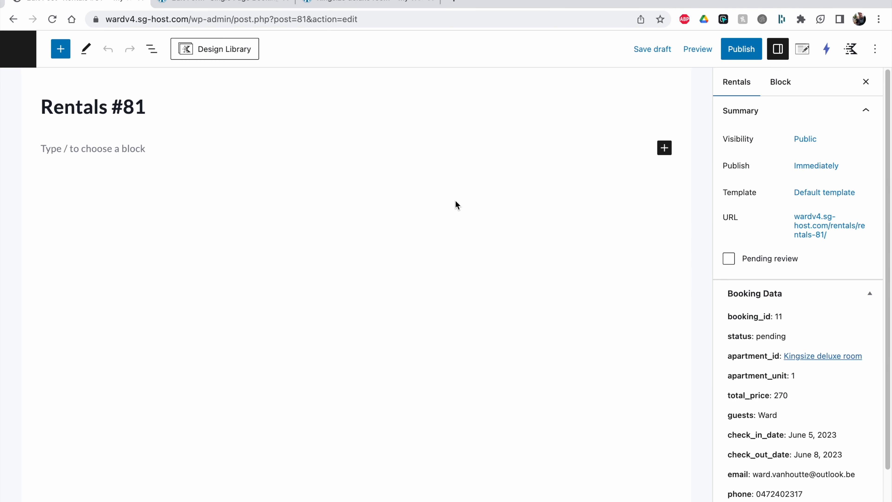
{"action": "scroll", "coordinate": [783, 359], "scroll_direction": "down", "scroll_amount": 3}
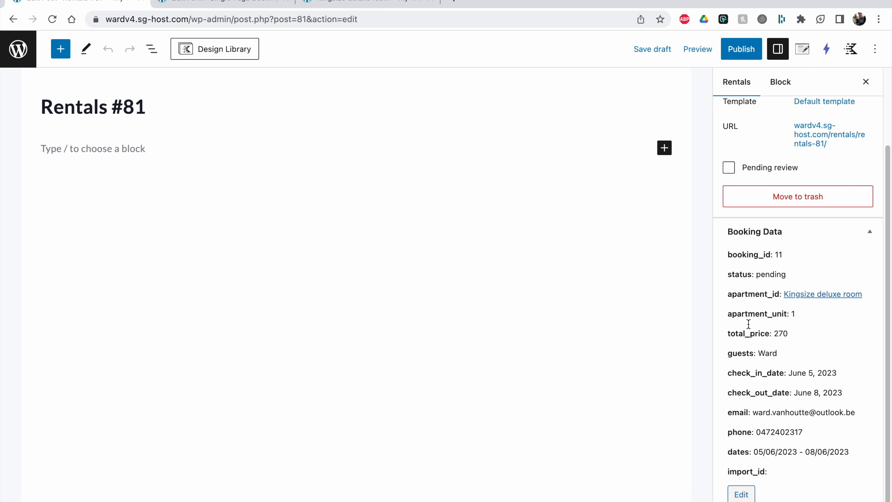
{"action": "left_click", "coordinate": [18, 49]}
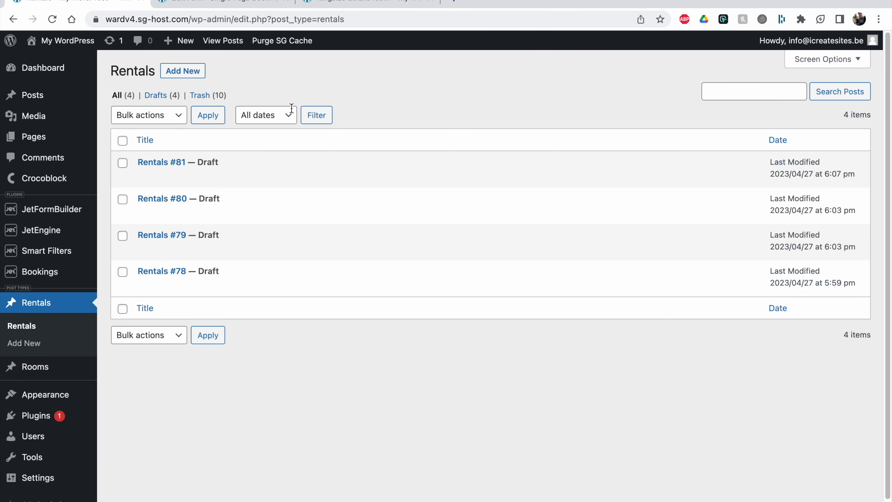
Edit the newest booking in the Bookings list, set its status to Completed, and save it.
{"action": "left_click", "coordinate": [34, 280]}
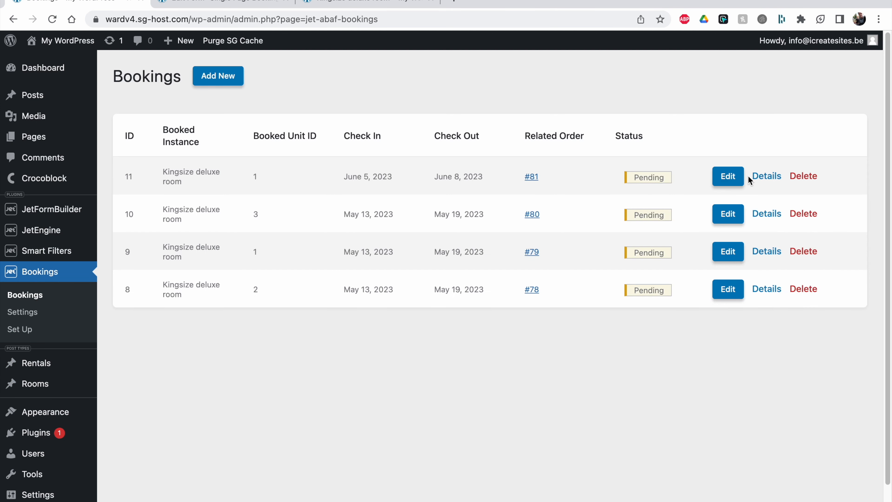
{"action": "left_click", "coordinate": [728, 176]}
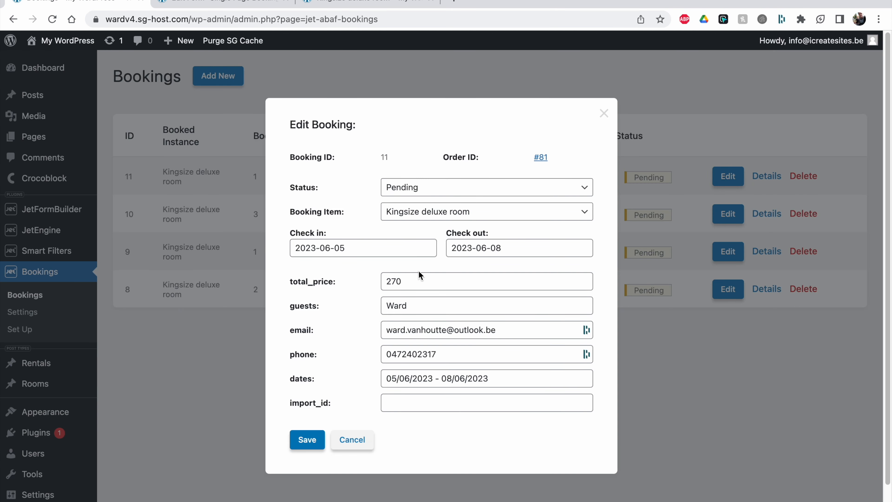
{"action": "scroll", "coordinate": [394, 256], "scroll_direction": "down", "scroll_amount": 1}
{"action": "left_click", "coordinate": [411, 188]}
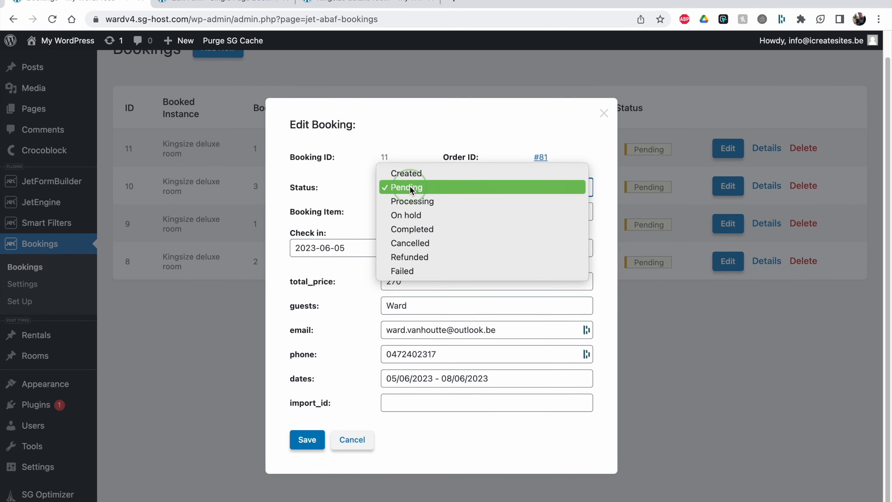
{"action": "left_click", "coordinate": [411, 229]}
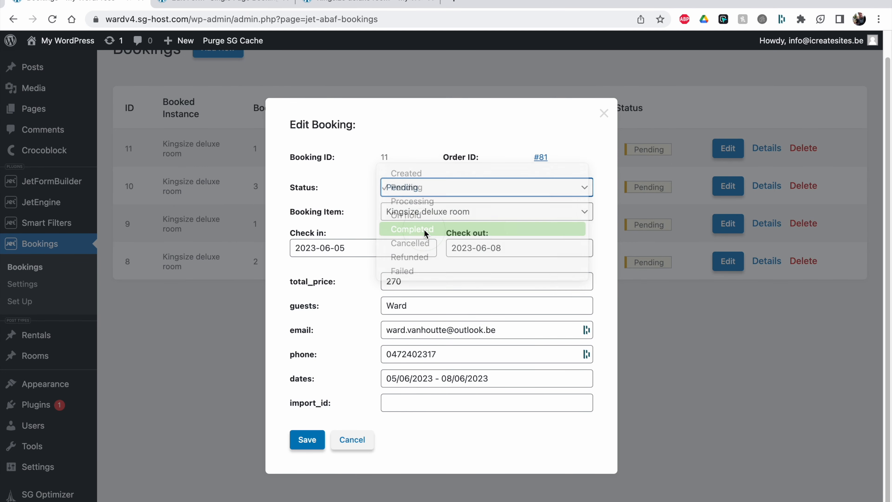
{"action": "left_click", "coordinate": [307, 442]}
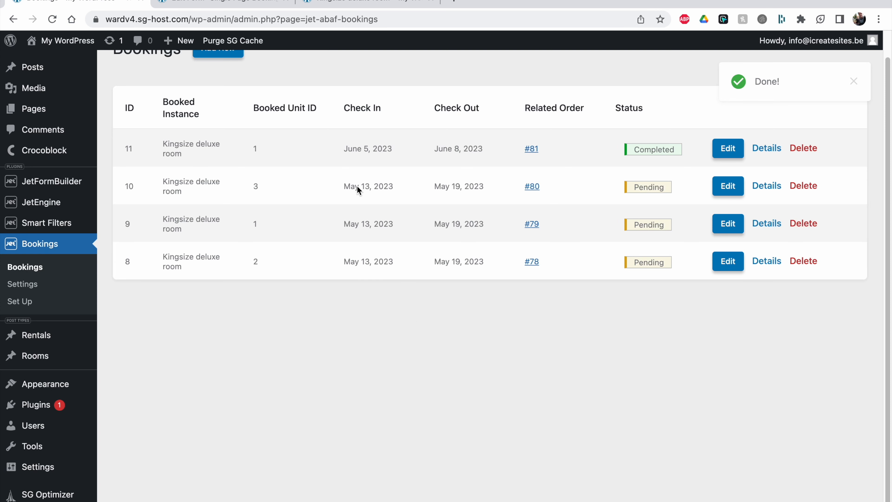
Resubmit the kingsize deluxe room booking form repeatedly for 05/06/2023 - 08/06/2023 to use up the room's available units.
{"action": "left_click", "coordinate": [325, 4]}
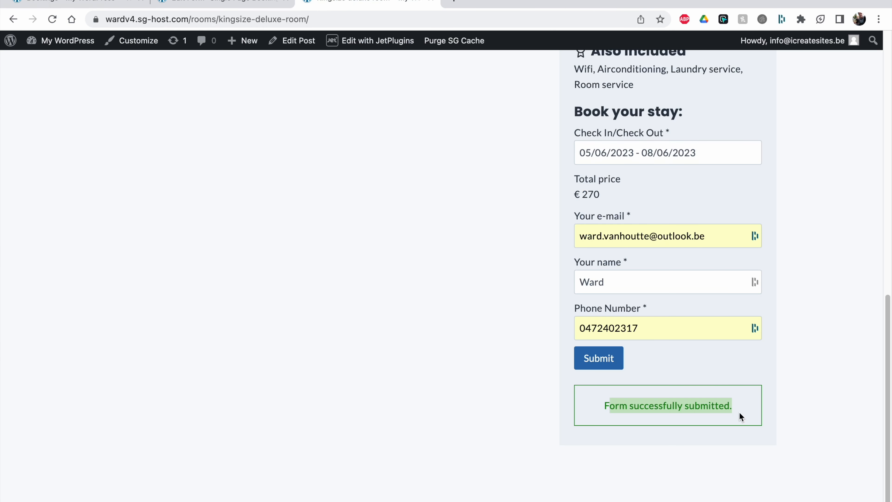
{"action": "left_click", "coordinate": [598, 358]}
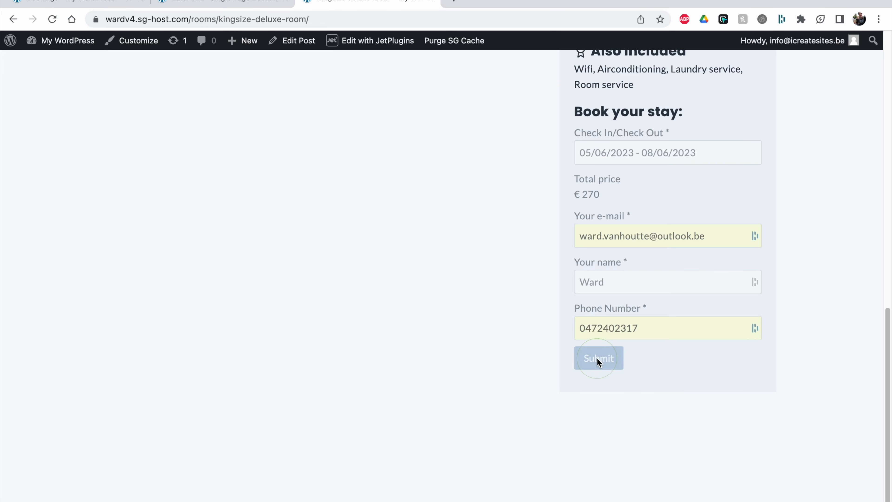
{"action": "left_click", "coordinate": [598, 358]}
{"action": "left_click", "coordinate": [599, 358]}
{"action": "left_click", "coordinate": [597, 360]}
{"action": "left_click", "coordinate": [597, 360]}
{"action": "left_click", "coordinate": [597, 360]}
{"action": "left_click", "coordinate": [597, 360]}
{"action": "left_click", "coordinate": [598, 360]}
{"action": "left_click", "coordinate": [598, 360]}
{"action": "left_click", "coordinate": [598, 360]}
{"action": "left_click", "coordinate": [599, 359]}
{"action": "left_click", "coordinate": [598, 360]}
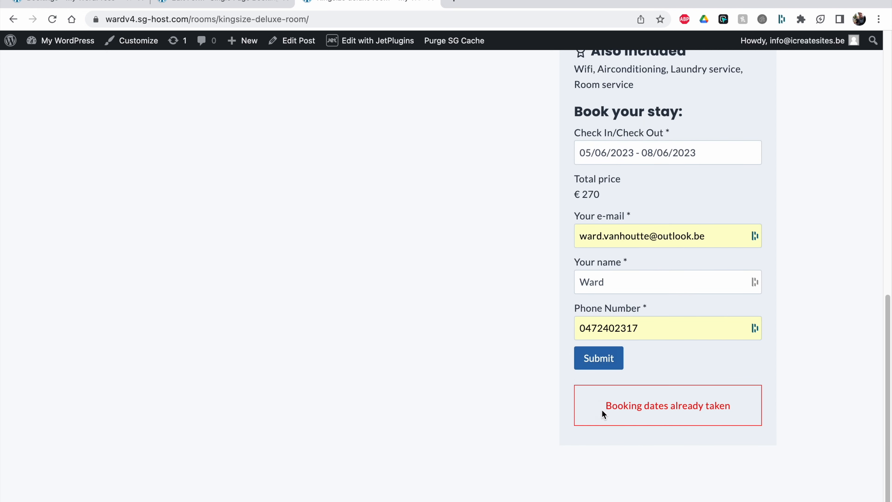
{"action": "left_click_drag", "start_coordinate": [602, 412], "coordinate": [773, 408]}
{"action": "left_click", "coordinate": [812, 374]}
Reload the Bookings list and examine the booked unit IDs, check-in and check-out dates and statuses of all bookings.
{"action": "left_click", "coordinate": [211, 4]}
{"action": "left_click", "coordinate": [66, 3]}
{"action": "left_click", "coordinate": [52, 19]}
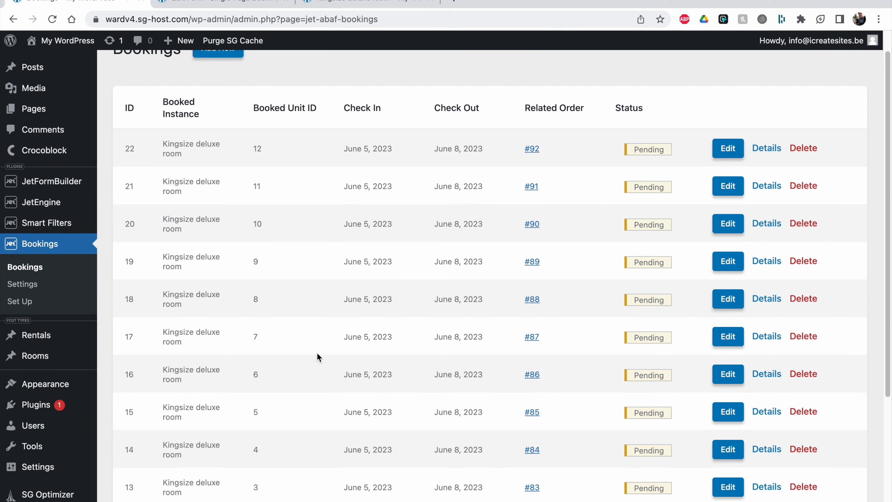
{"action": "scroll", "coordinate": [317, 353], "scroll_direction": "down", "scroll_amount": 6}
{"action": "scroll", "coordinate": [317, 353], "scroll_direction": "up", "scroll_amount": 2}
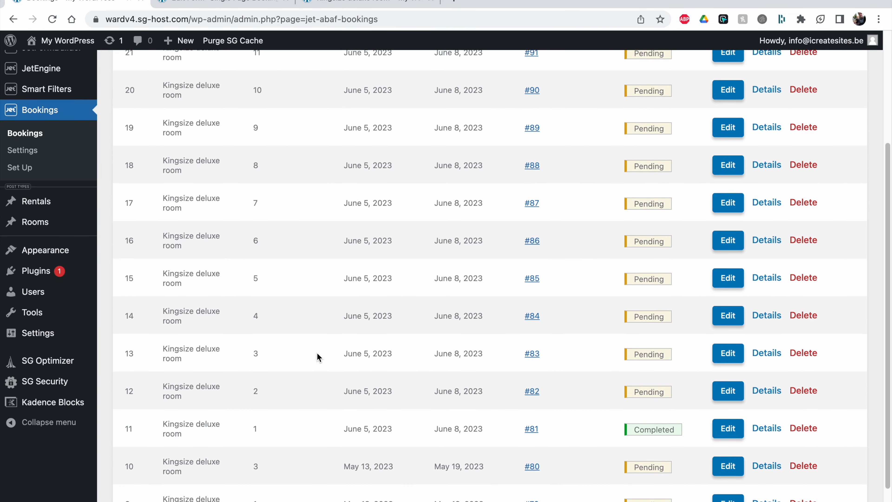
{"action": "scroll", "coordinate": [267, 442], "scroll_direction": "up", "scroll_amount": 5}
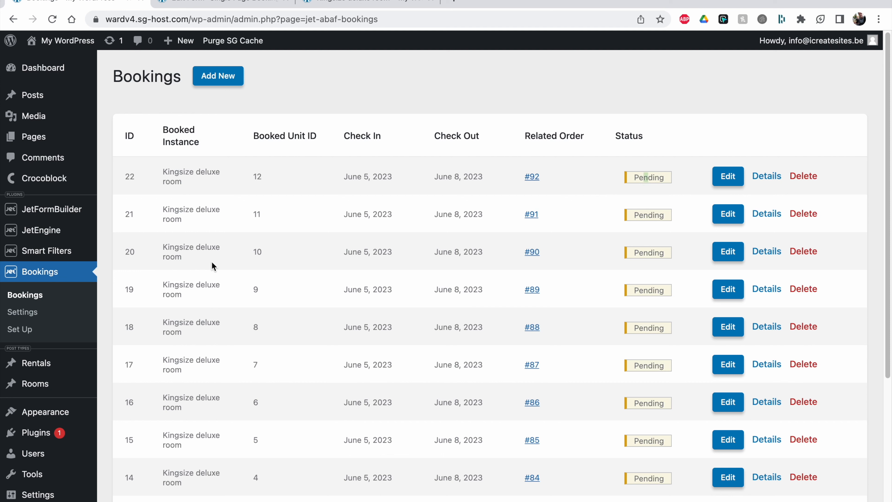
{"action": "double_click", "coordinate": [271, 175]}
{"action": "double_click", "coordinate": [379, 175]}
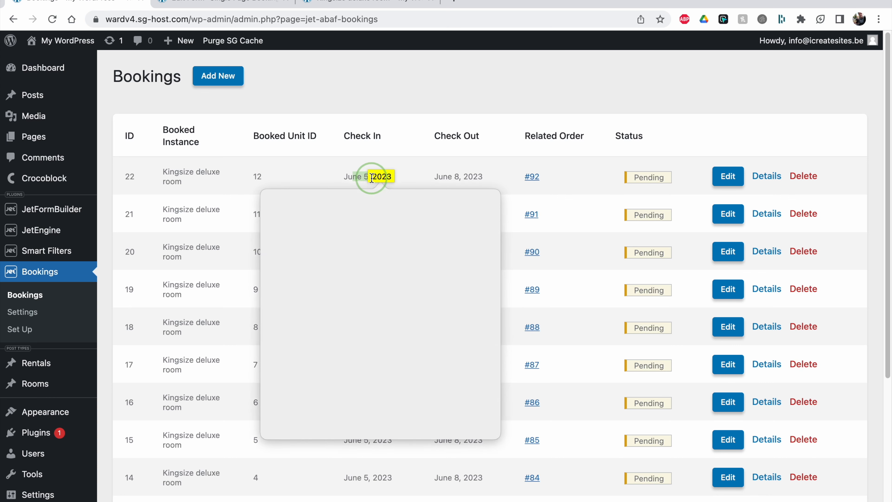
{"action": "left_click", "coordinate": [315, 179]}
{"action": "scroll", "coordinate": [269, 253], "scroll_direction": "down", "scroll_amount": 5}
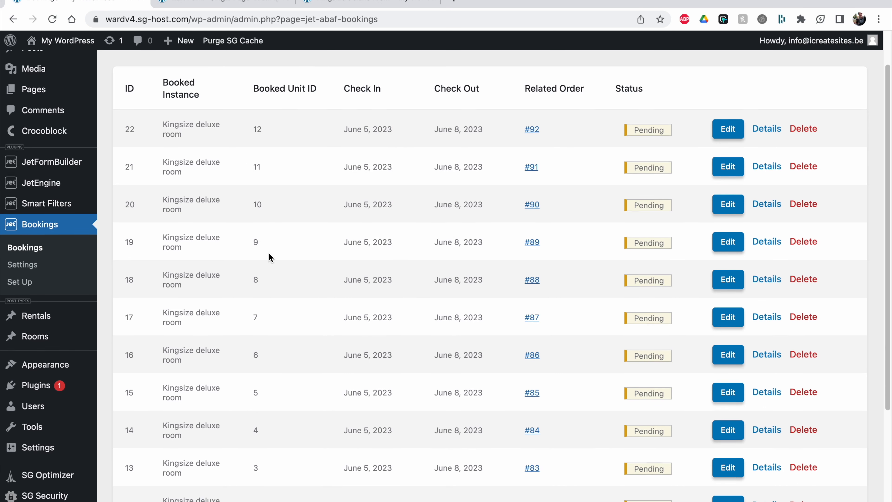
{"action": "scroll", "coordinate": [263, 386], "scroll_direction": "up", "scroll_amount": 5}
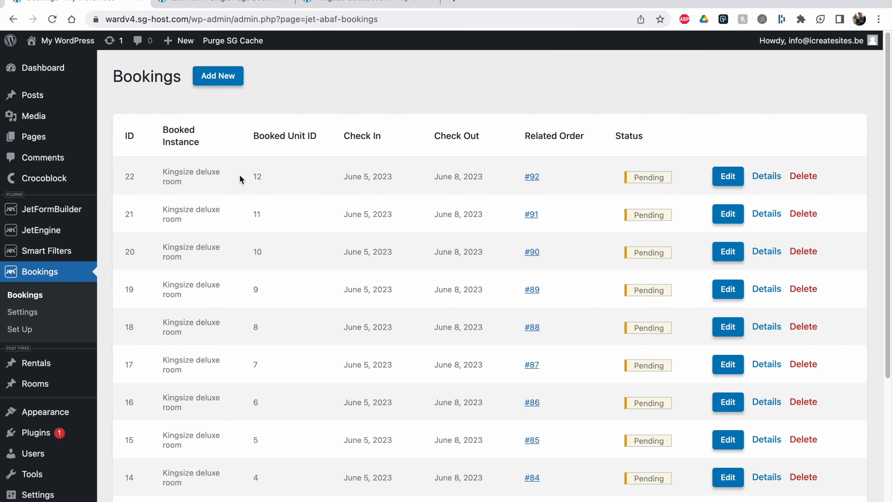
{"action": "scroll", "coordinate": [292, 378], "scroll_direction": "down", "scroll_amount": 8}
{"action": "scroll", "coordinate": [291, 377], "scroll_direction": "up", "scroll_amount": 1}
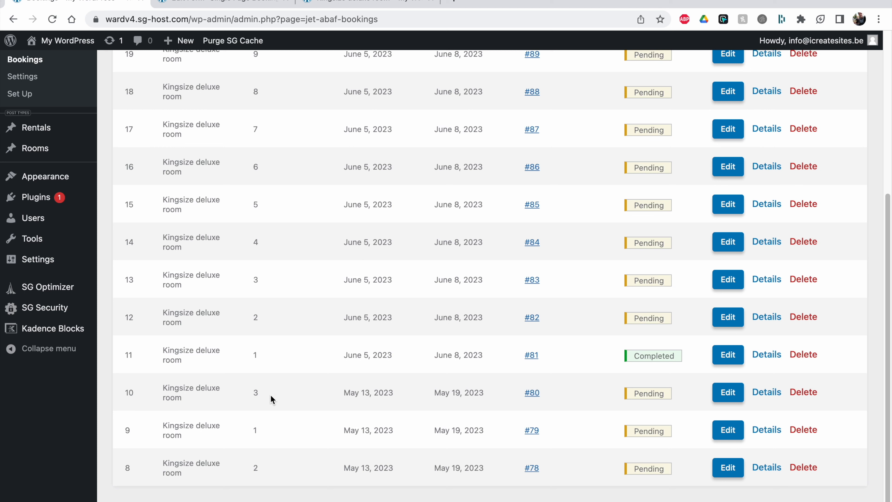
{"action": "scroll", "coordinate": [273, 398], "scroll_direction": "up", "scroll_amount": 1}
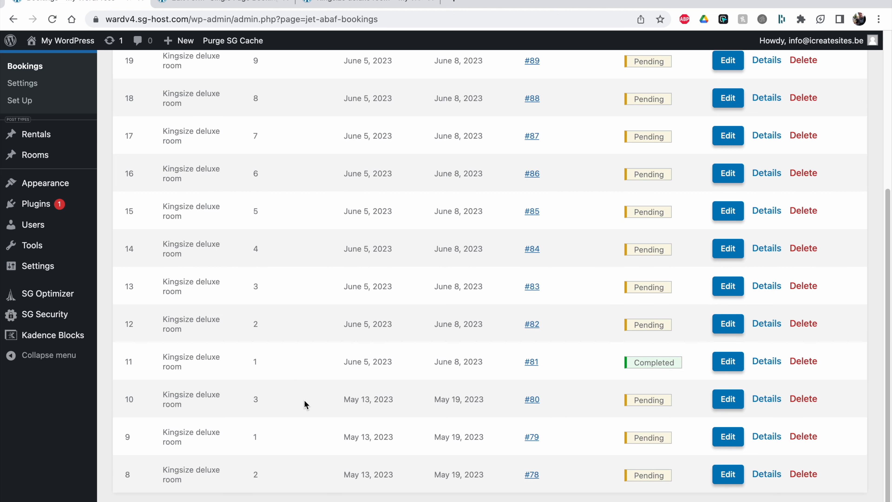
{"action": "scroll", "coordinate": [305, 404], "scroll_direction": "up", "scroll_amount": 5}
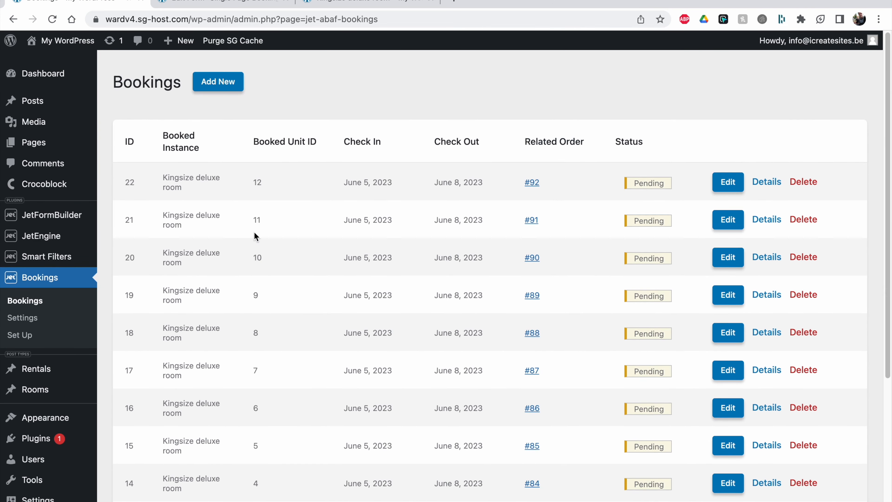
Return to the kingsize deluxe room page and try to submit the same booking once more.
{"action": "left_click", "coordinate": [351, 2]}
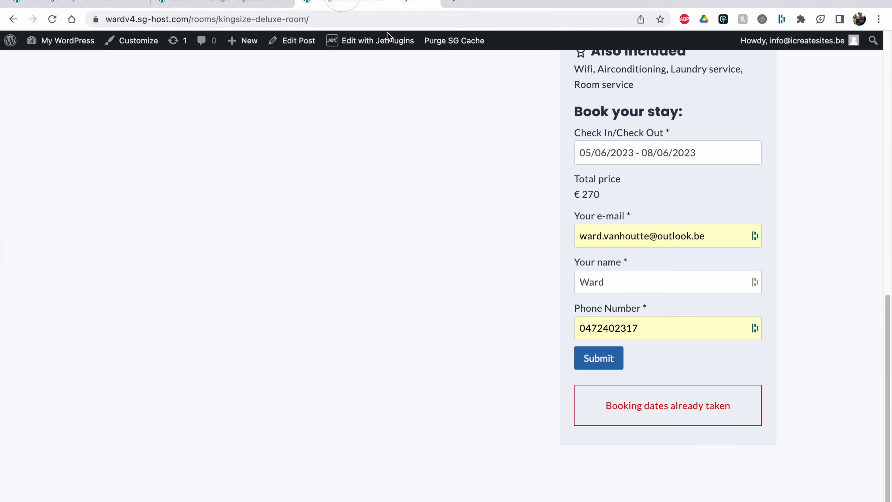
{"action": "left_click", "coordinate": [606, 364]}
{"action": "left_click_drag", "start_coordinate": [593, 404], "coordinate": [757, 403]}
Reselect 05/06/2023 - 08/06/2023 as the stay dates and recheck those days in the booking form's calendar.
{"action": "scroll", "coordinate": [797, 314], "scroll_direction": "up", "scroll_amount": 3}
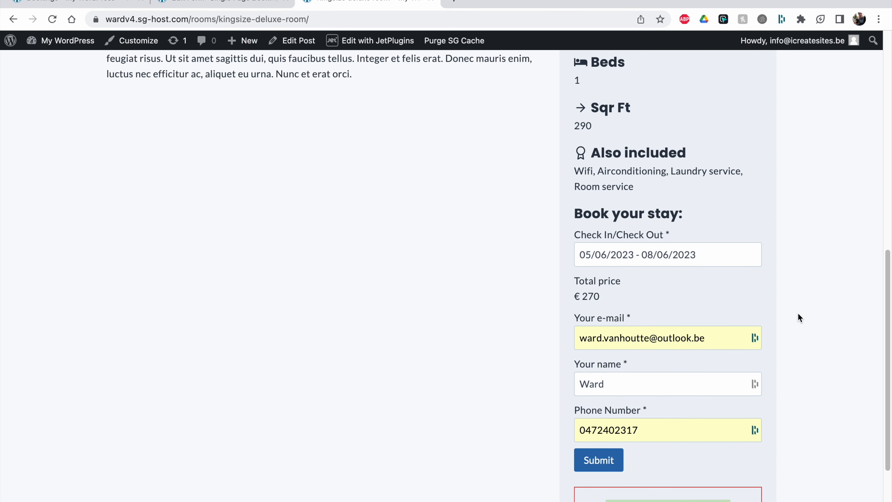
{"action": "scroll", "coordinate": [799, 313], "scroll_direction": "up", "scroll_amount": 2}
{"action": "scroll", "coordinate": [800, 312], "scroll_direction": "up", "scroll_amount": 1}
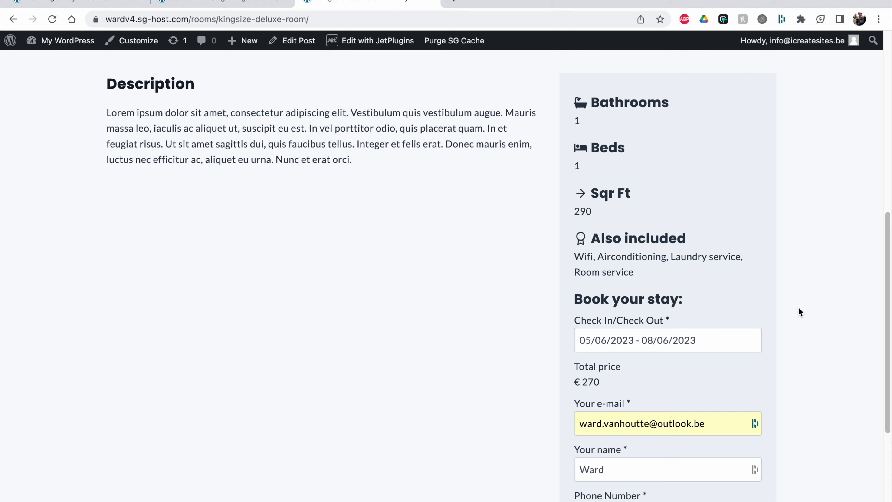
{"action": "scroll", "coordinate": [799, 311], "scroll_direction": "down", "scroll_amount": 5}
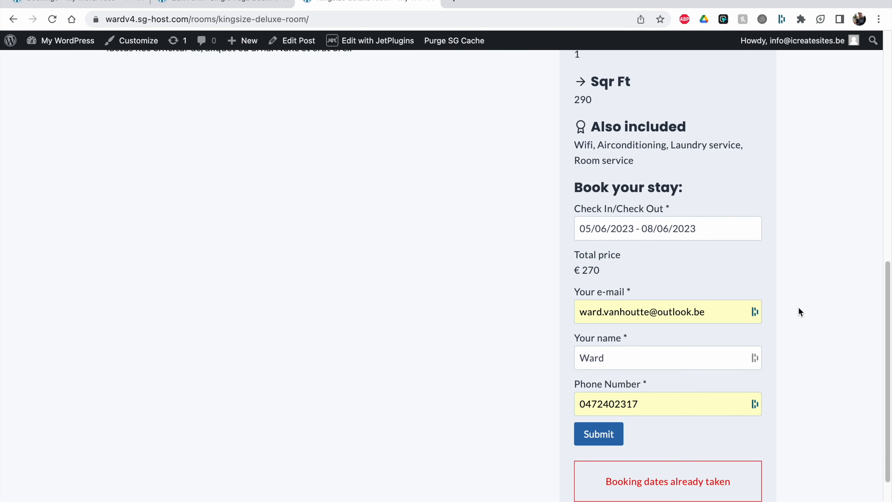
{"action": "left_click", "coordinate": [676, 195]}
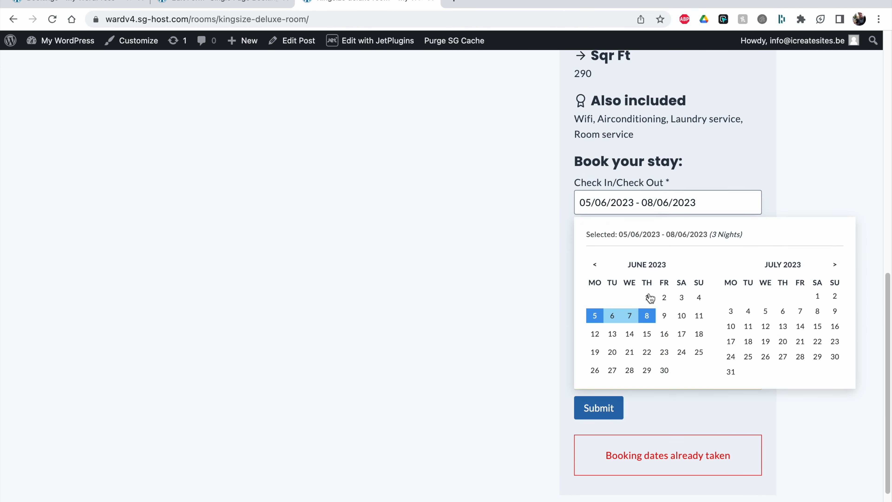
{"action": "left_click", "coordinate": [594, 315]}
{"action": "left_click", "coordinate": [644, 315]}
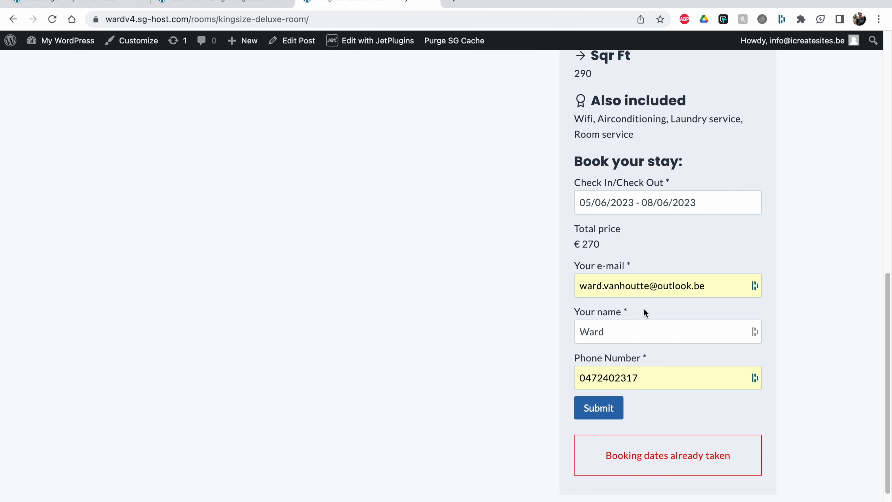
{"action": "left_click", "coordinate": [641, 202]}
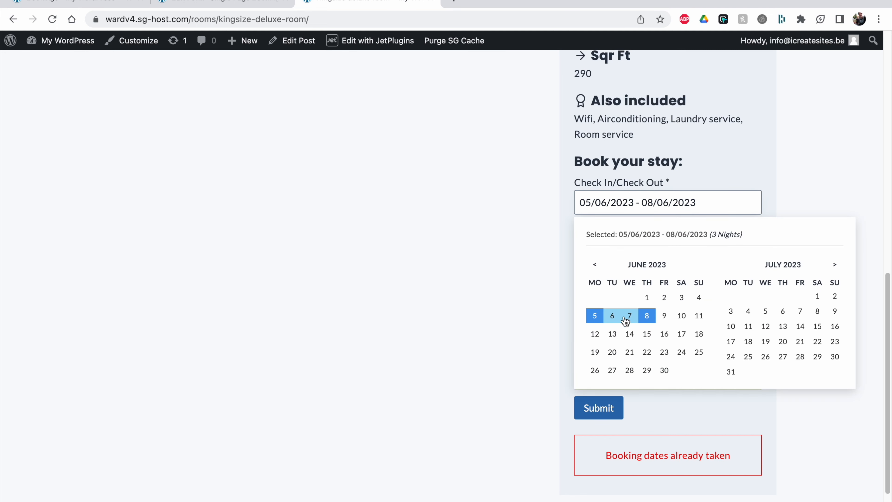
{"action": "left_click", "coordinate": [702, 409]}
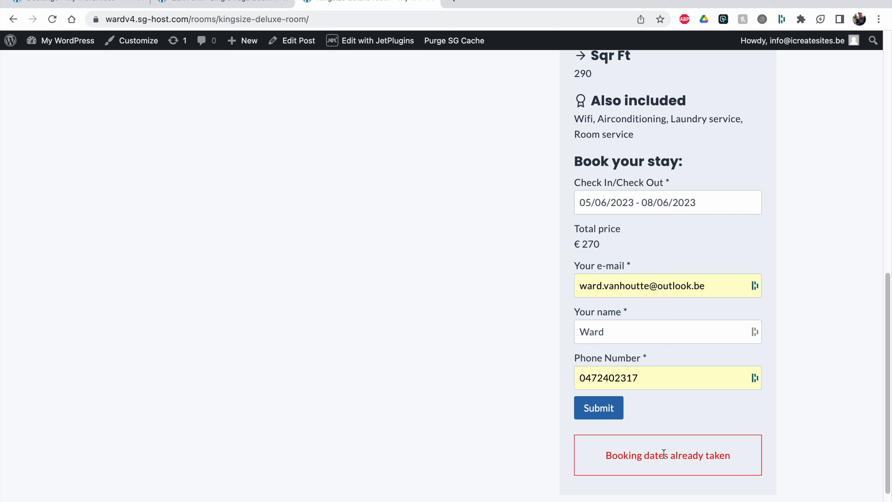
{"action": "scroll", "coordinate": [650, 445], "scroll_direction": "up", "scroll_amount": 3}
{"action": "scroll", "coordinate": [650, 444], "scroll_direction": "down", "scroll_amount": 6}
{"action": "scroll", "coordinate": [650, 446], "scroll_direction": "up", "scroll_amount": 2}
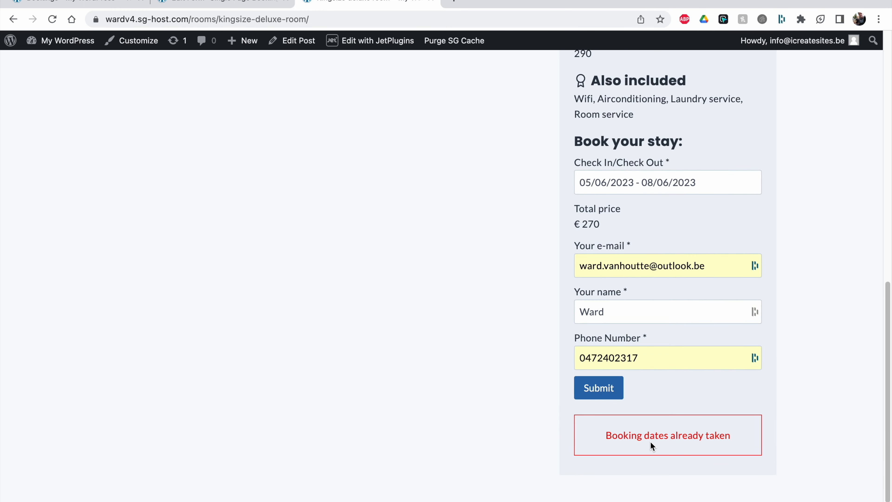
{"action": "scroll", "coordinate": [650, 444], "scroll_direction": "up", "scroll_amount": 15}
{"action": "scroll", "coordinate": [650, 445], "scroll_direction": "down", "scroll_amount": 6}
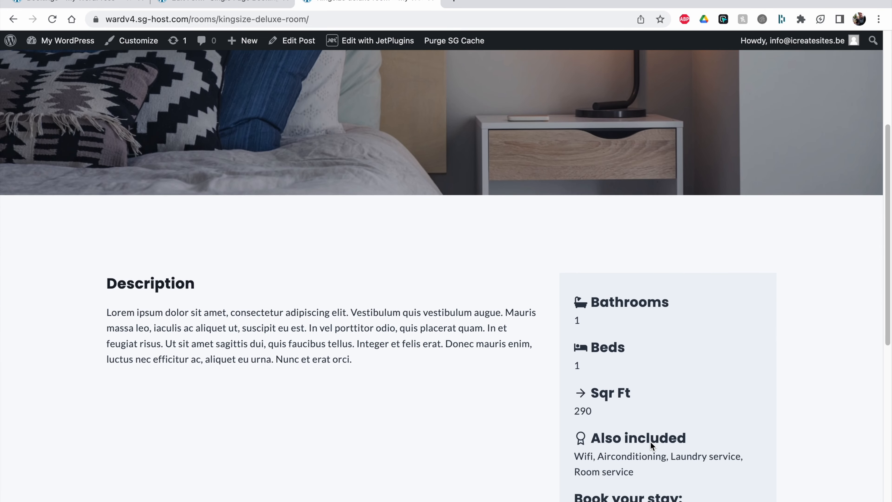
{"action": "scroll", "coordinate": [650, 441], "scroll_direction": "down", "scroll_amount": 4}
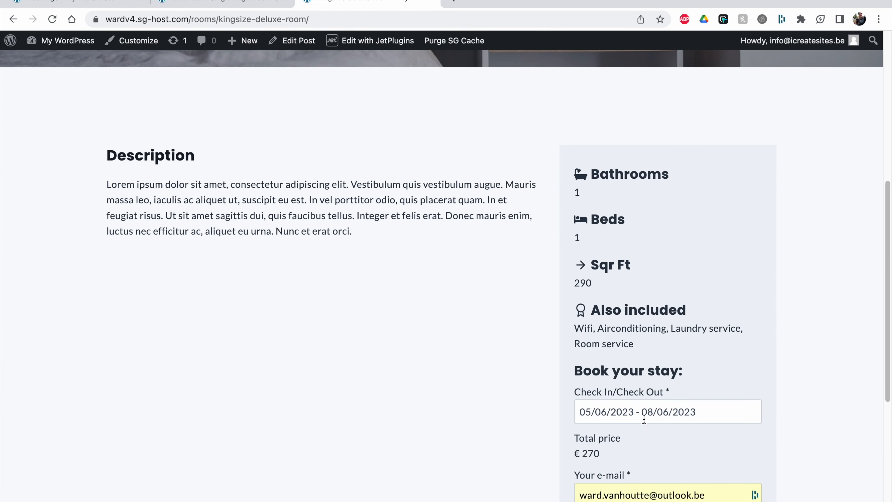
{"action": "scroll", "coordinate": [398, 446], "scroll_direction": "down", "scroll_amount": 2}
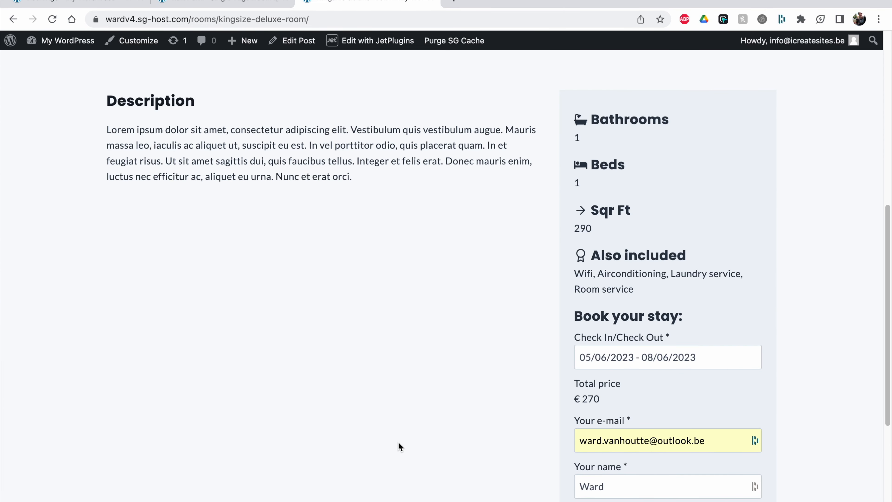
{"action": "scroll", "coordinate": [398, 442], "scroll_direction": "down", "scroll_amount": 2}
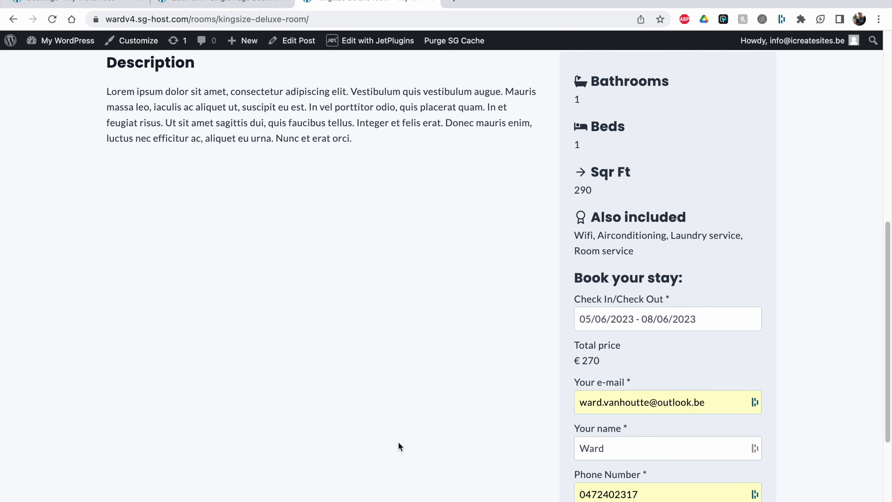